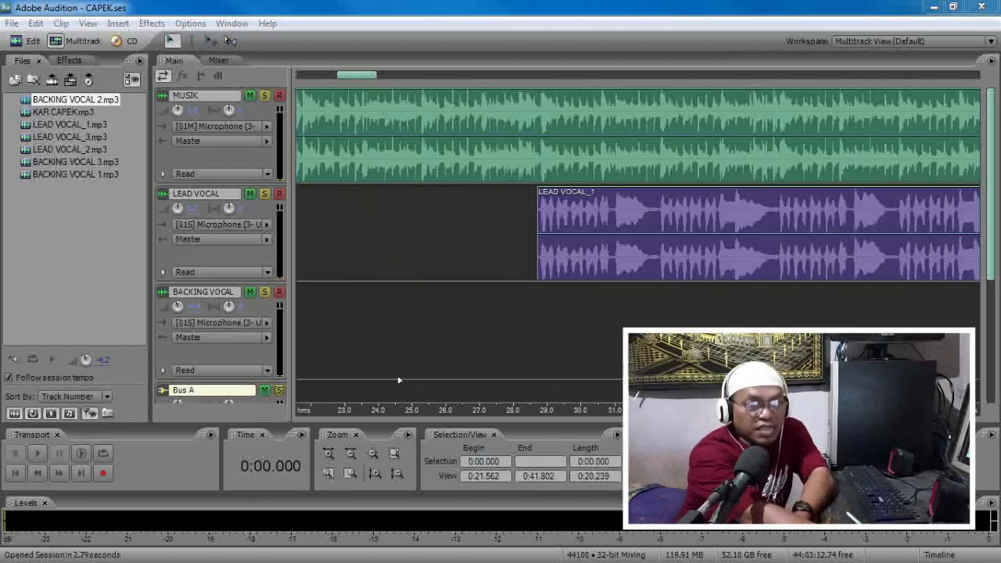
{"action": "left_click", "coordinate": [475, 329]}
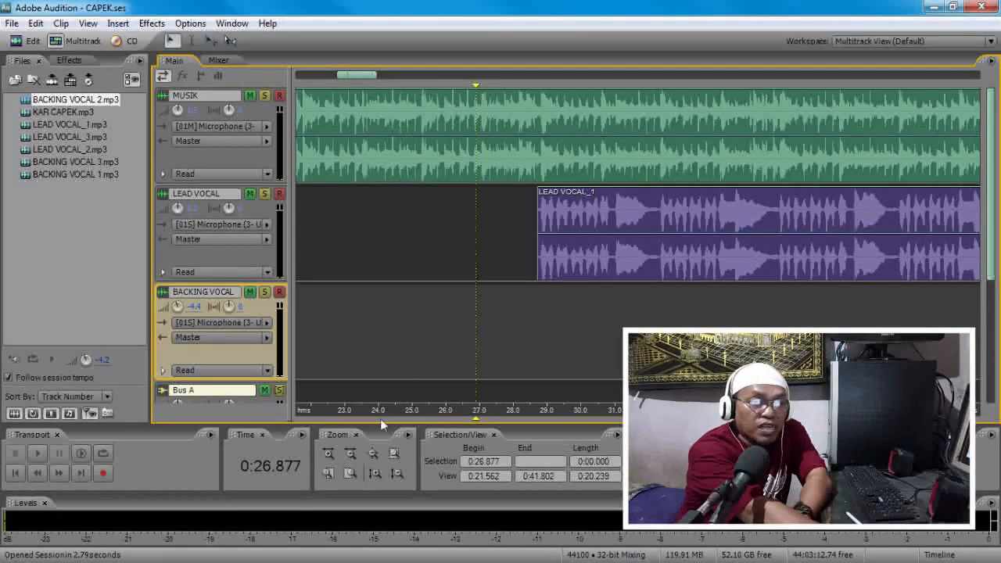
{"action": "left_click", "coordinate": [693, 253]}
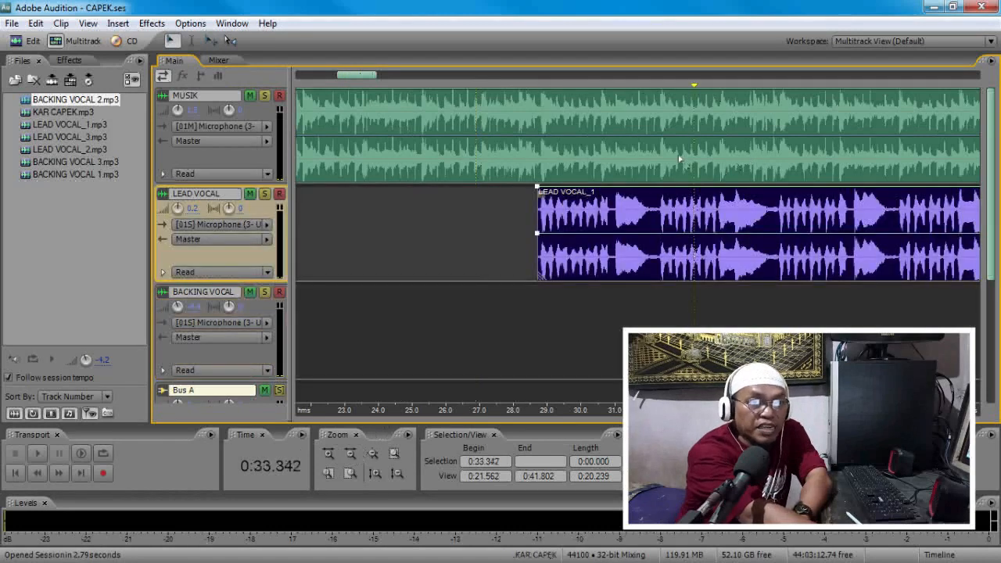
{"action": "left_click", "coordinate": [639, 145]}
{"action": "left_click", "coordinate": [670, 256]}
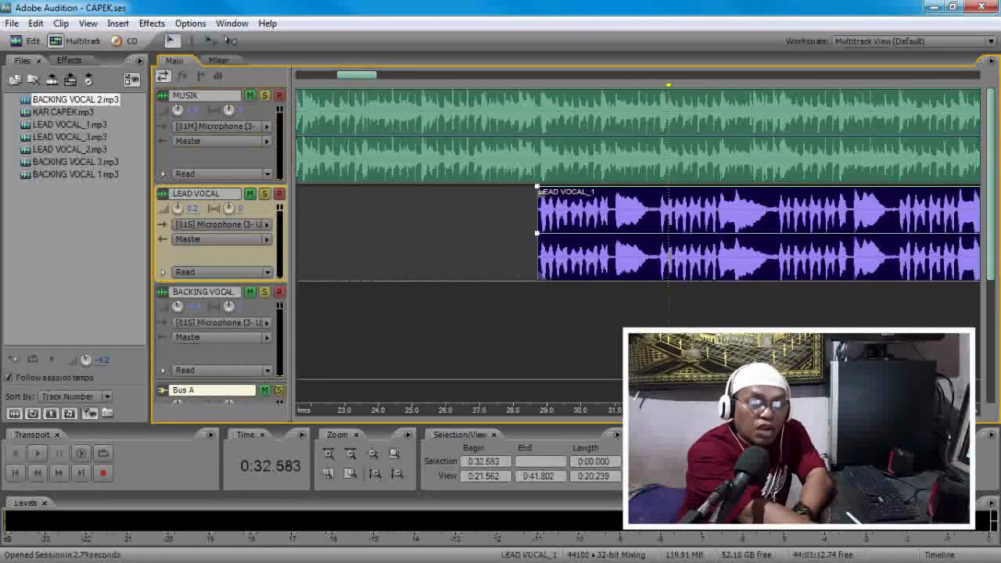
{"action": "left_click", "coordinate": [649, 167]}
{"action": "left_click", "coordinate": [642, 234]}
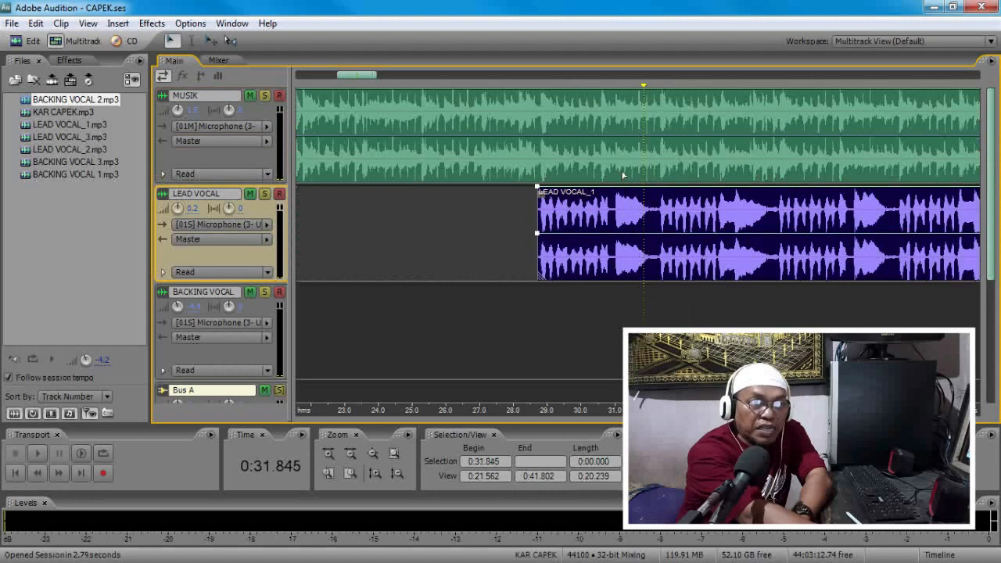
{"action": "left_click", "coordinate": [619, 231]}
{"action": "left_click", "coordinate": [616, 321]}
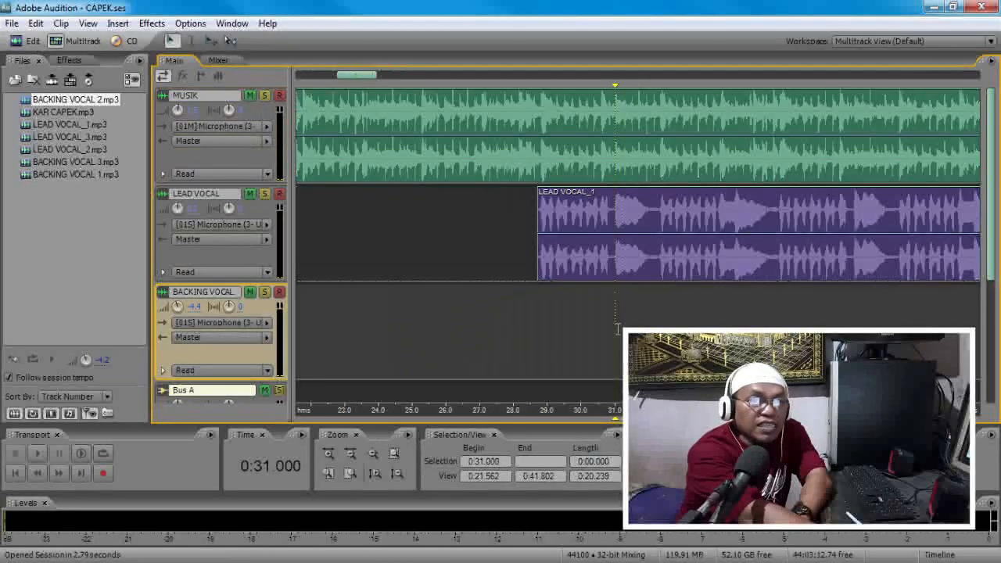
{"action": "right_click", "coordinate": [697, 267]}
{"action": "left_click", "coordinate": [676, 267]}
{"action": "left_click", "coordinate": [682, 259]}
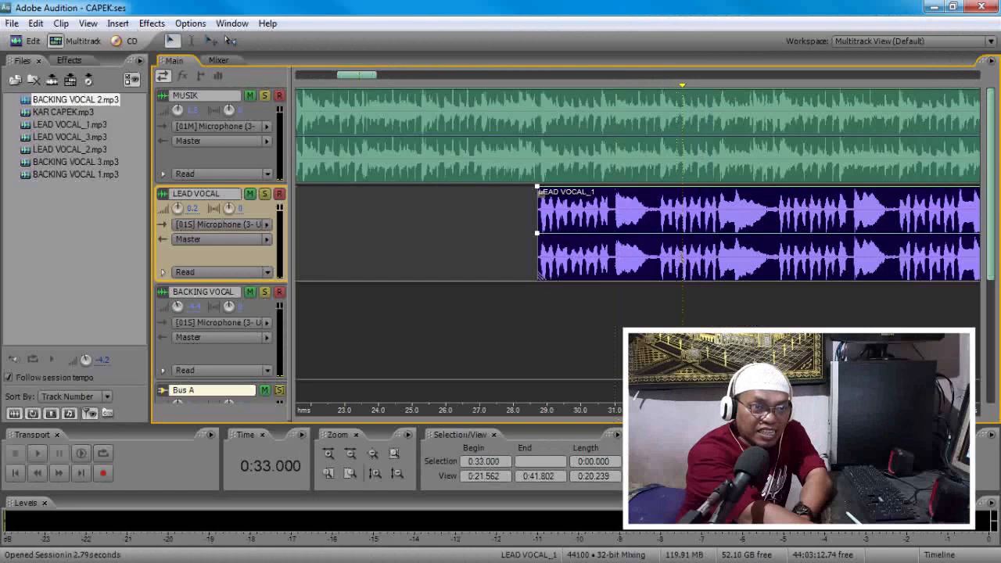
{"action": "left_click", "coordinate": [656, 266]}
{"action": "left_click_drag", "start_coordinate": [712, 269], "coordinate": [610, 270]}
{"action": "left_click_drag", "start_coordinate": [751, 269], "coordinate": [615, 269]}
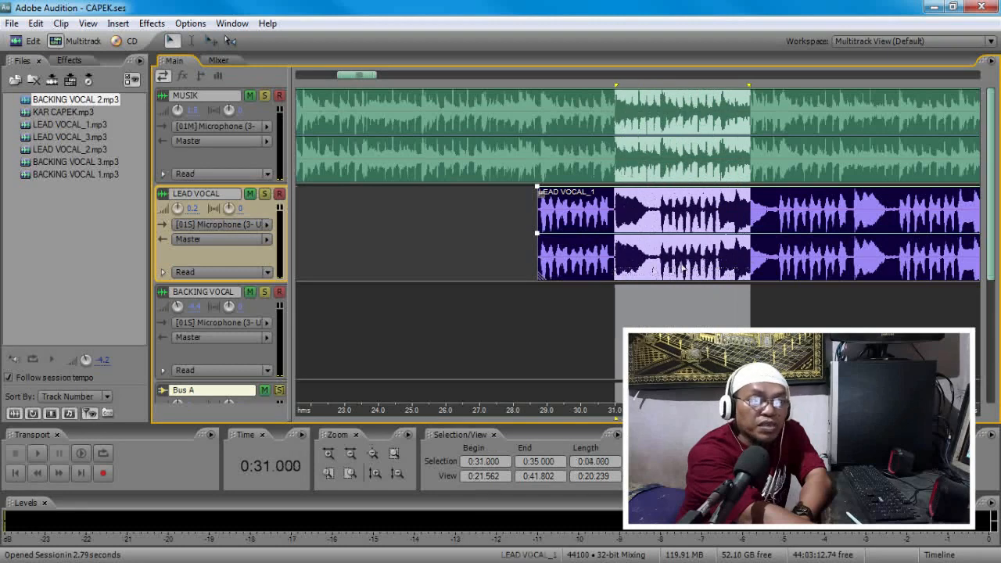
{"action": "left_click", "coordinate": [658, 289]}
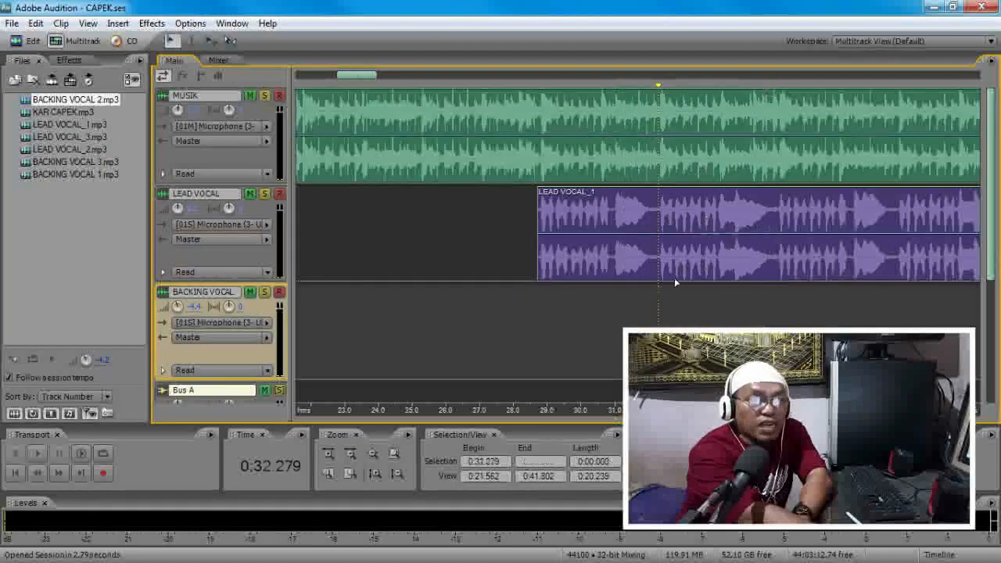
{"action": "right_click", "coordinate": [762, 250]}
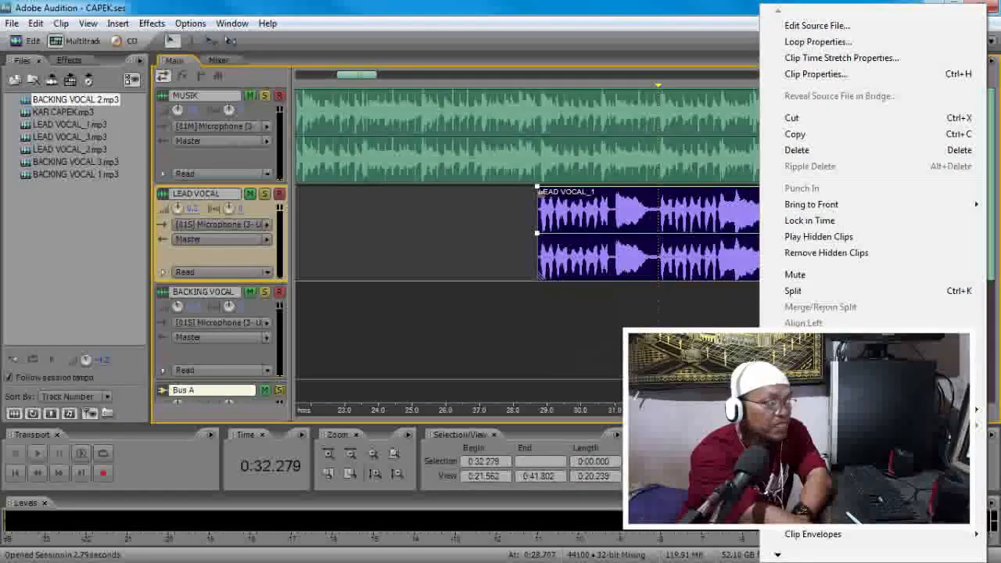
{"action": "left_click", "coordinate": [487, 426]}
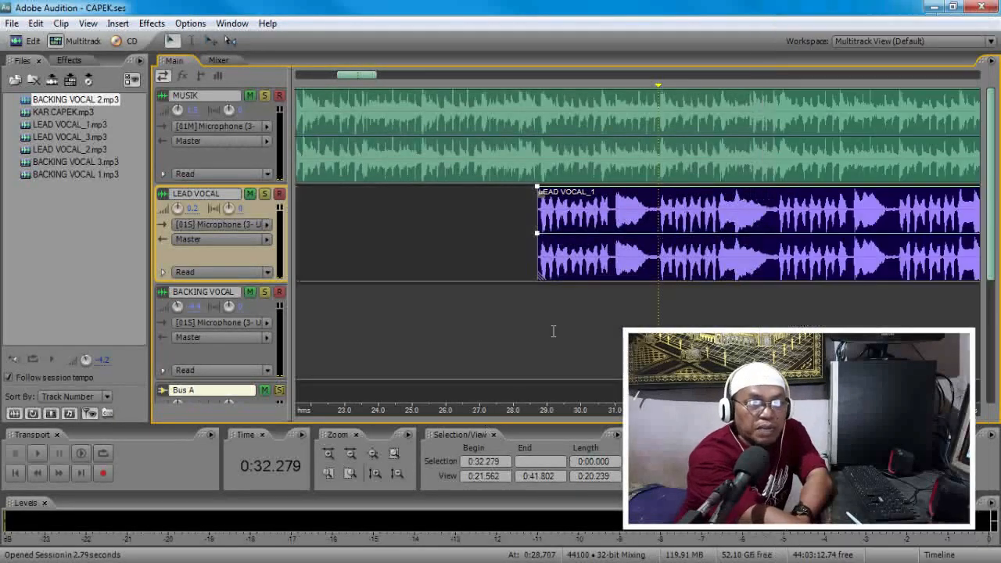
{"action": "left_click", "coordinate": [553, 333]}
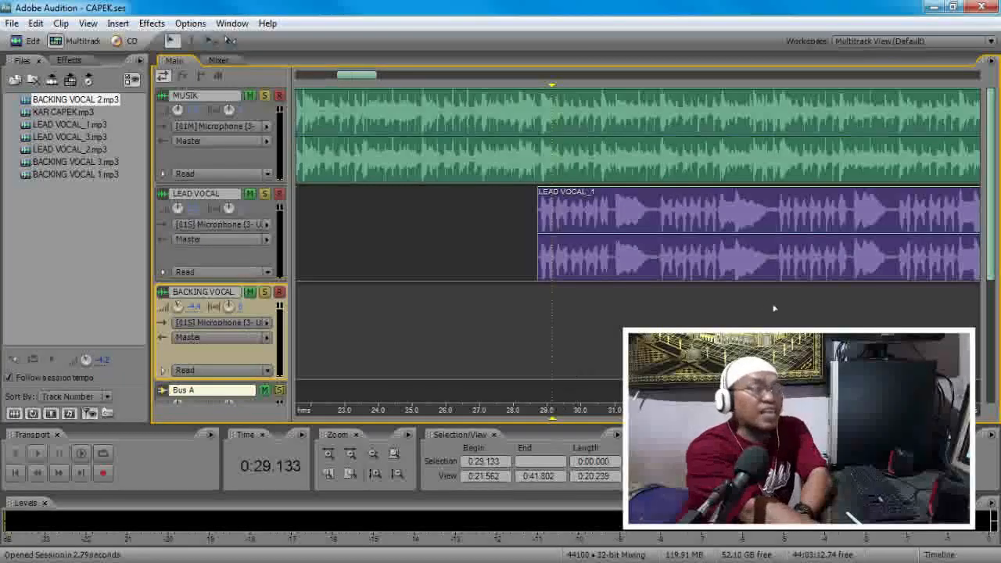
Step: Try moving the first LEAD VOCAL_1 clip earlier to about 27.8 s, and shift it back along the LEAD VOCAL track
{"action": "left_click_drag", "start_coordinate": [677, 194], "coordinate": [659, 251]}
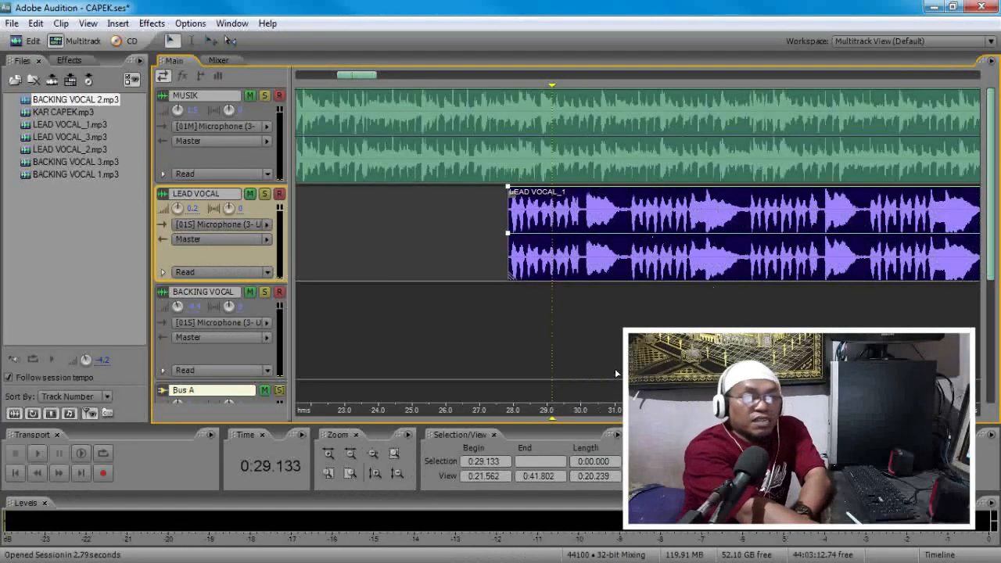
{"action": "mouse_move", "coordinate": [578, 273]}
{"action": "left_mouse_down"}
{"action": "mouse_move", "coordinate": [622, 273]}
{"action": "mouse_move", "coordinate": [583, 269]}
{"action": "left_mouse_up"}
{"action": "left_click", "coordinate": [482, 264]}
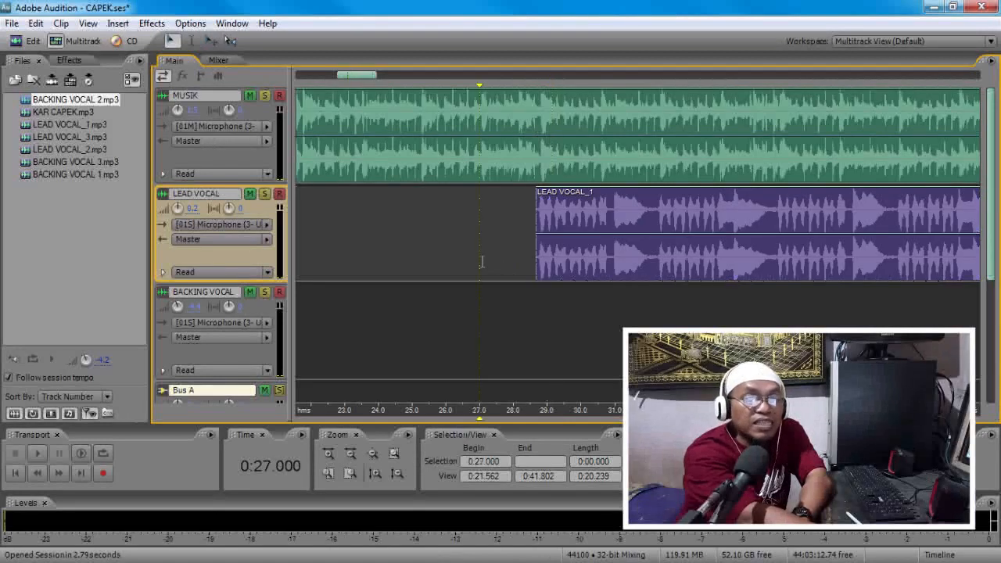
{"action": "mouse_move", "coordinate": [590, 263]}
{"action": "left_mouse_down"}
{"action": "mouse_move", "coordinate": [606, 262]}
{"action": "mouse_move", "coordinate": [595, 282]}
{"action": "mouse_move", "coordinate": [597, 263]}
{"action": "left_mouse_up"}
{"action": "left_click", "coordinate": [547, 310]}
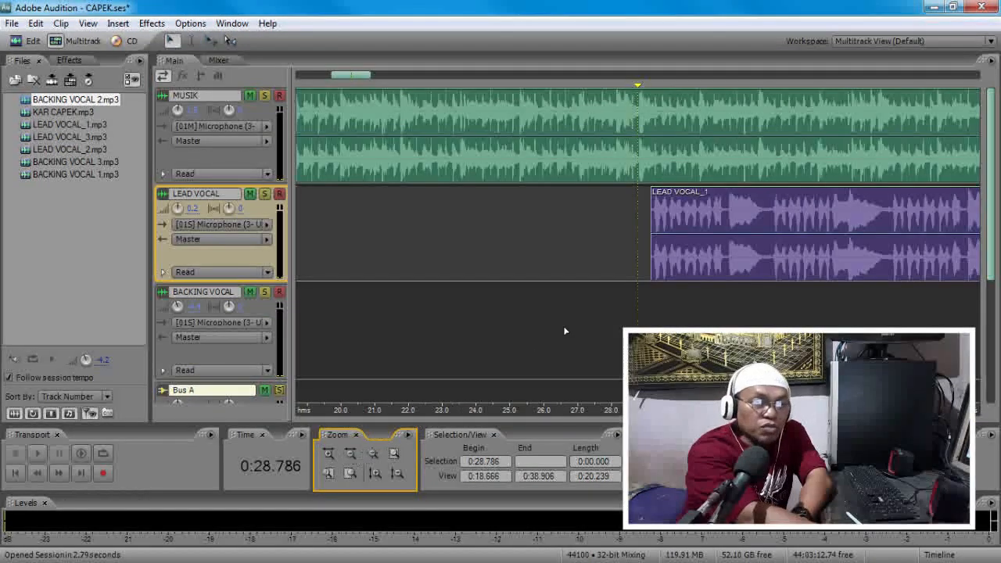
Step: Reposition the first LEAD VOCAL_1 clip so that it starts at about 28.7 s against the music
{"action": "left_click", "coordinate": [334, 455]}
{"action": "left_click_drag", "start_coordinate": [744, 277], "coordinate": [668, 262]}
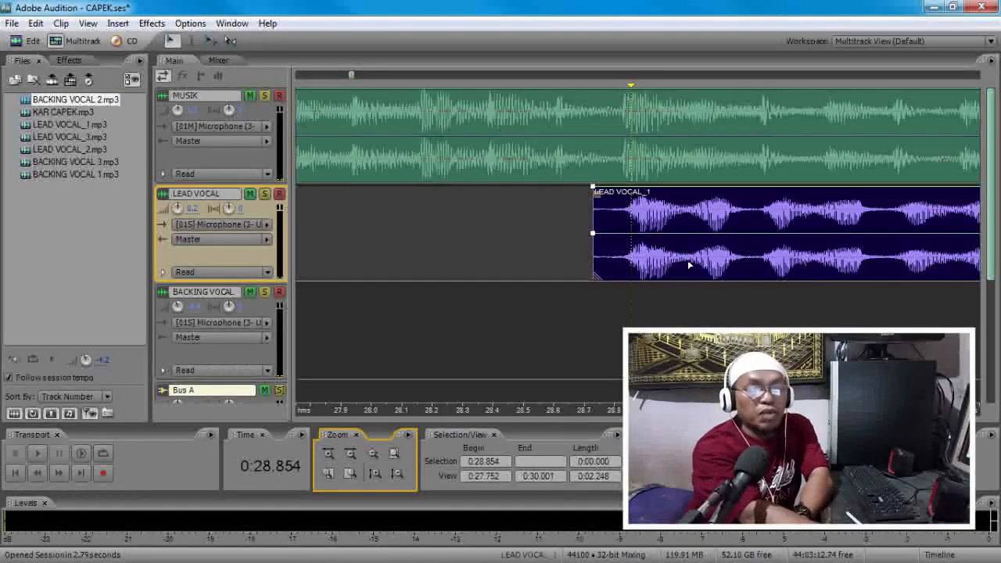
{"action": "left_click_drag", "start_coordinate": [690, 266], "coordinate": [687, 266]}
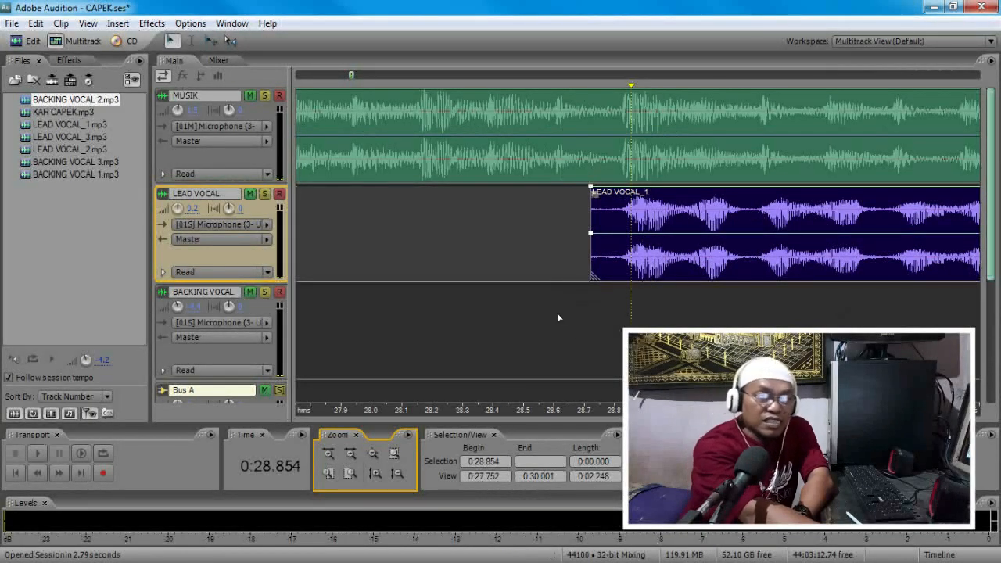
{"action": "left_click", "coordinate": [676, 310]}
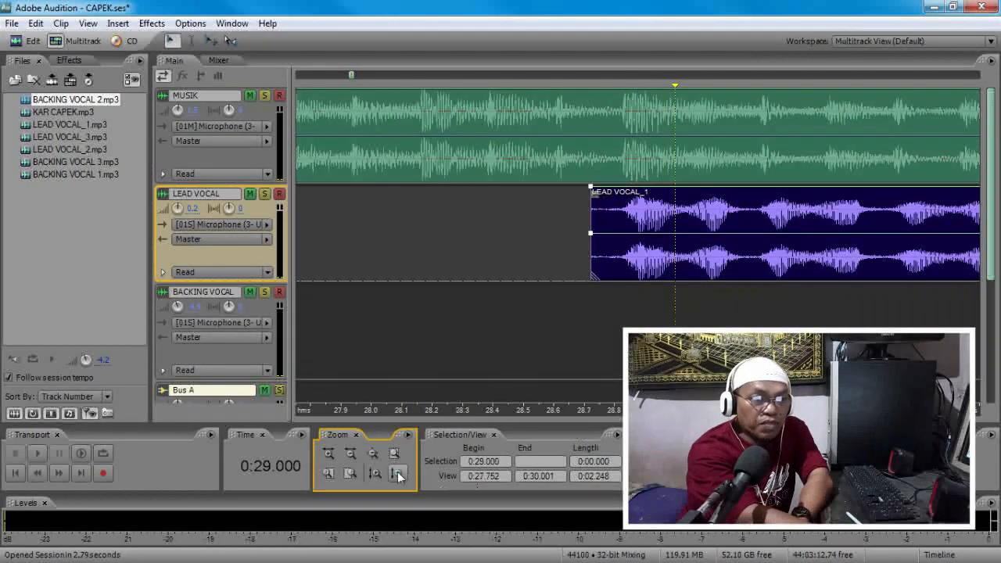
Step: Nudge the first LEAD VOCAL_1 clip very slightly earlier on the LEAD VOCAL track
{"action": "left_click", "coordinate": [351, 453]}
{"action": "left_click", "coordinate": [351, 453]}
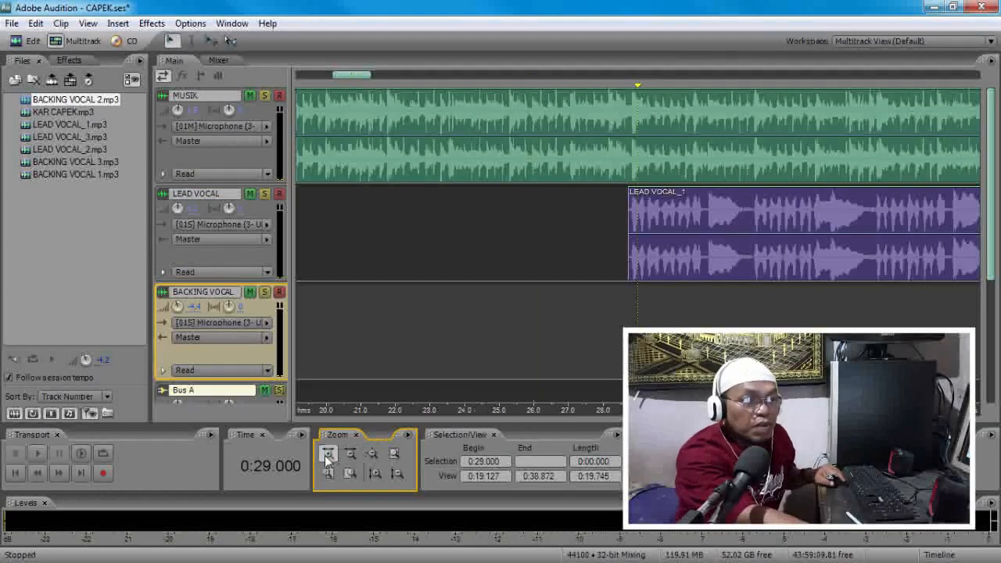
{"action": "left_click", "coordinate": [328, 456]}
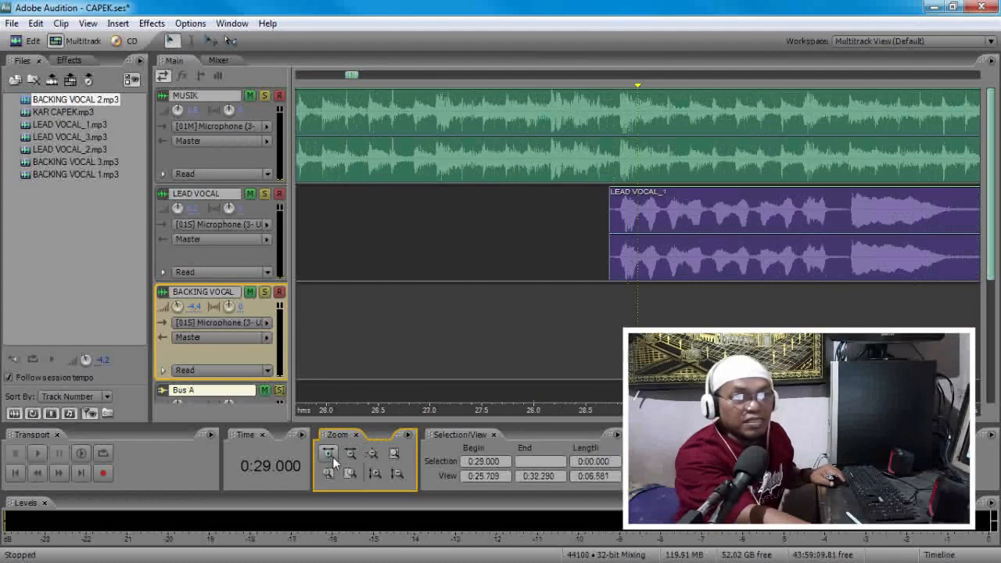
{"action": "left_click", "coordinate": [595, 267]}
{"action": "left_click_drag", "start_coordinate": [595, 267], "coordinate": [591, 268]}
Step: Lock the first LEAD VOCAL_1 clip in time so it cannot be shifted
{"action": "left_click", "coordinate": [351, 454]}
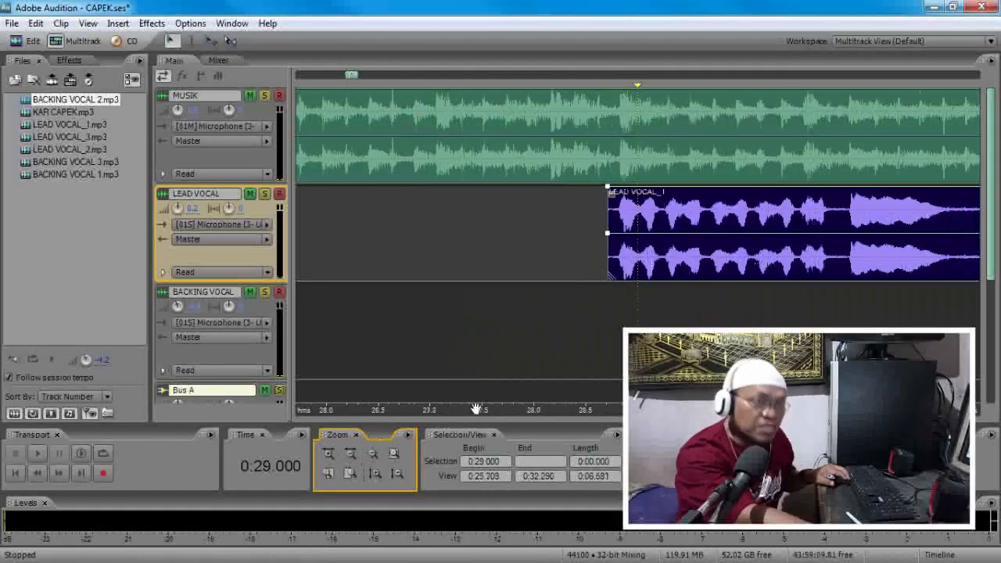
{"action": "right_click", "coordinate": [661, 274]}
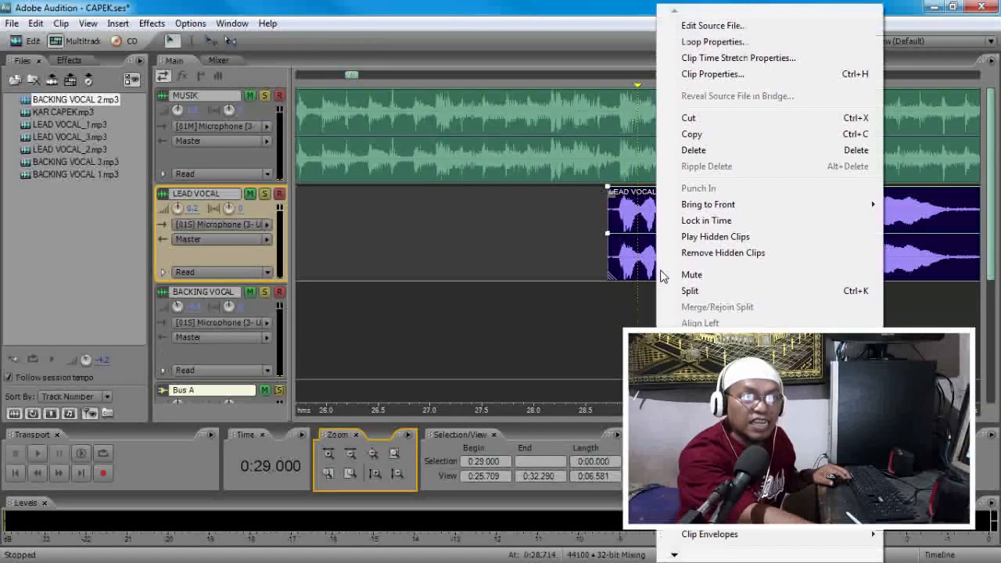
{"action": "left_click", "coordinate": [707, 222]}
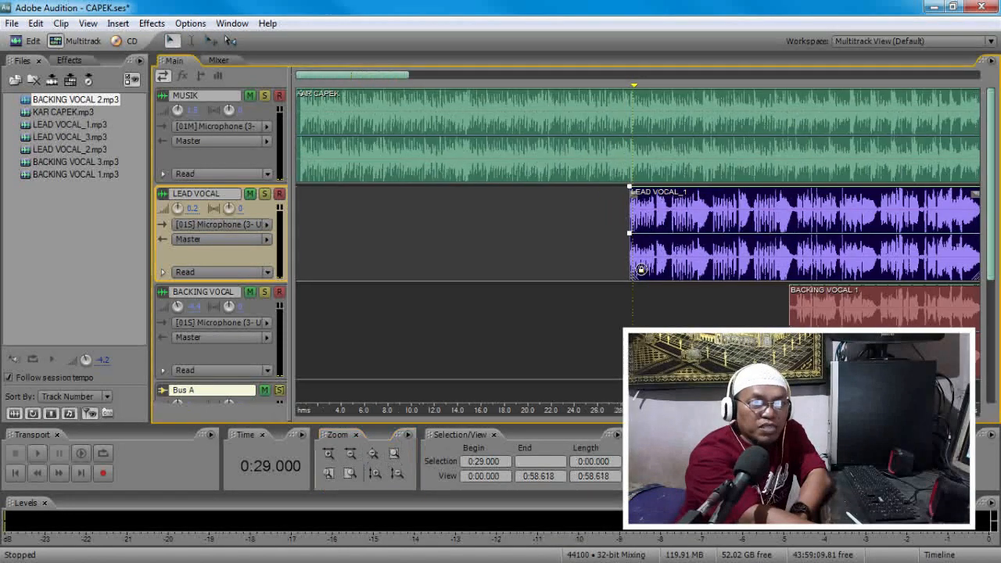
Step: Lock in time the second LEAD VOCAL_1 clip, which directly follows the first one on the LEAD VOCAL track
{"action": "left_click_drag", "start_coordinate": [686, 412], "coordinate": [461, 412]}
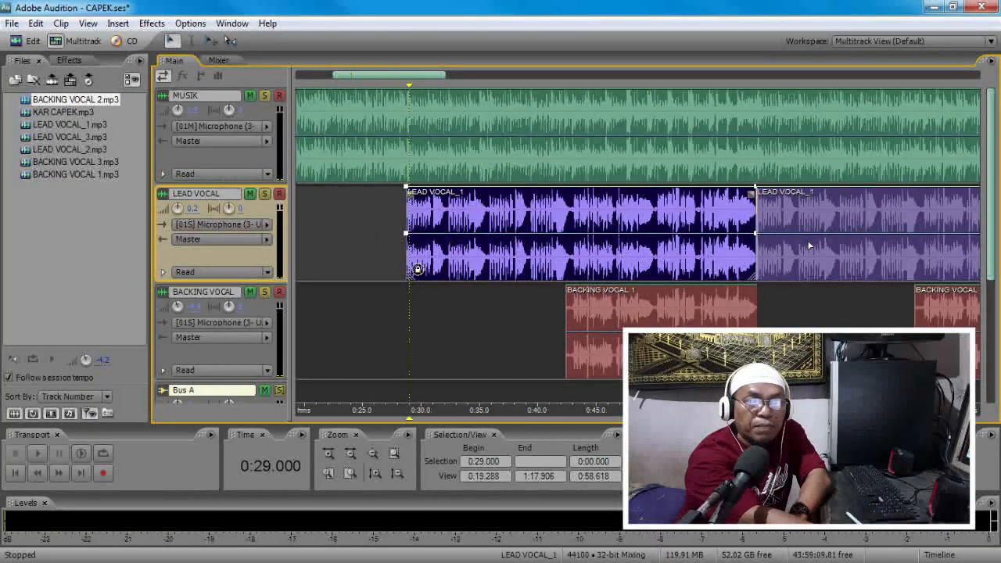
{"action": "left_click", "coordinate": [837, 252]}
{"action": "left_click", "coordinate": [690, 252]}
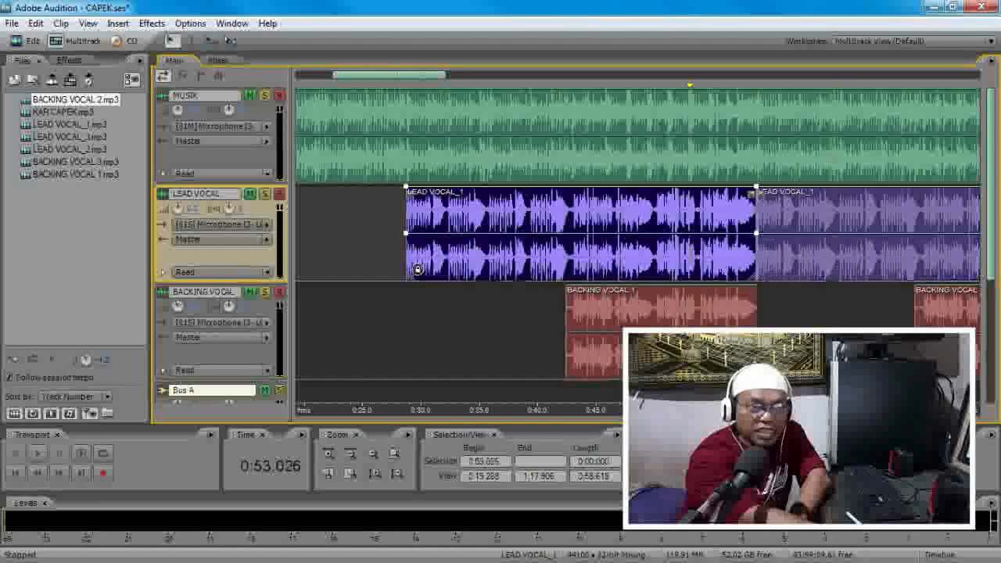
{"action": "left_click", "coordinate": [813, 245]}
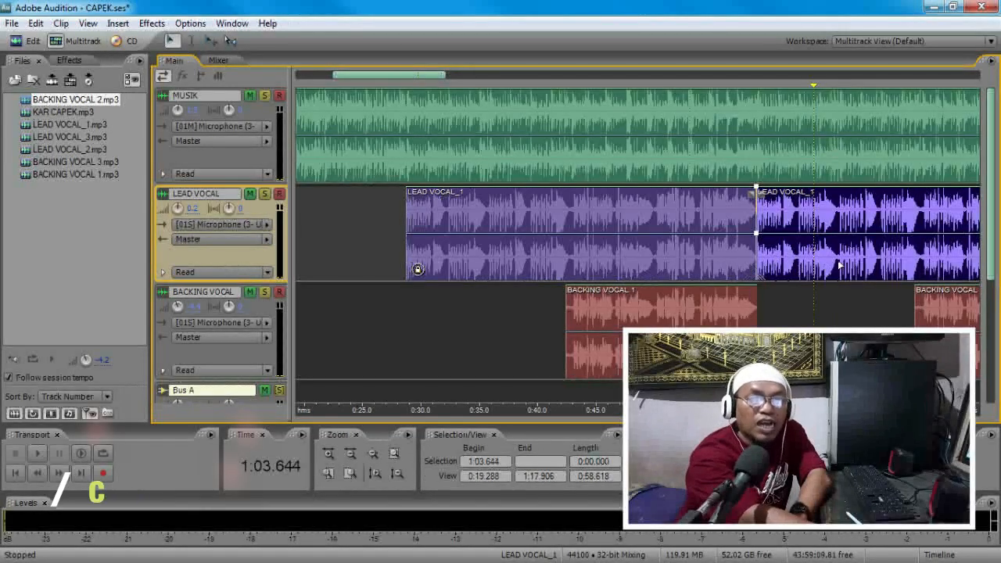
{"action": "right_click", "coordinate": [839, 265]}
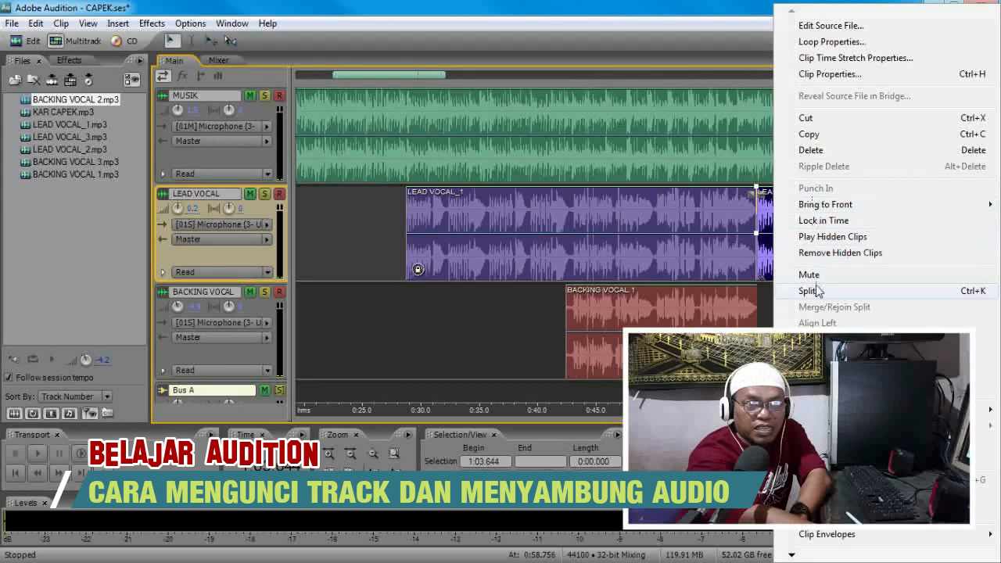
{"action": "left_click", "coordinate": [819, 221]}
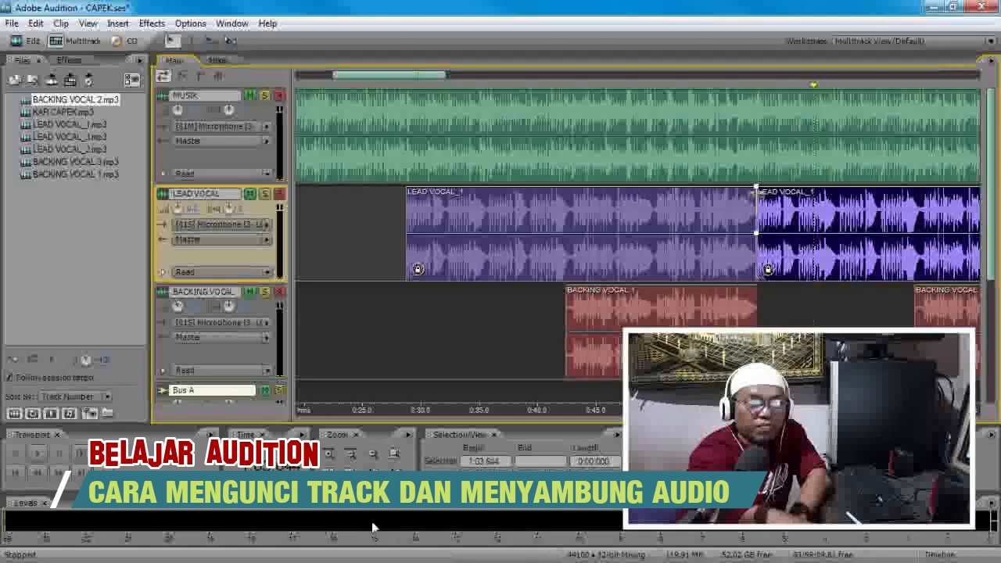
Step: Show the full session and lock the first two BACKING VOCAL 1 clips in time on the BACKING VOCAL track
{"action": "left_click_drag", "start_coordinate": [512, 409], "coordinate": [293, 418]}
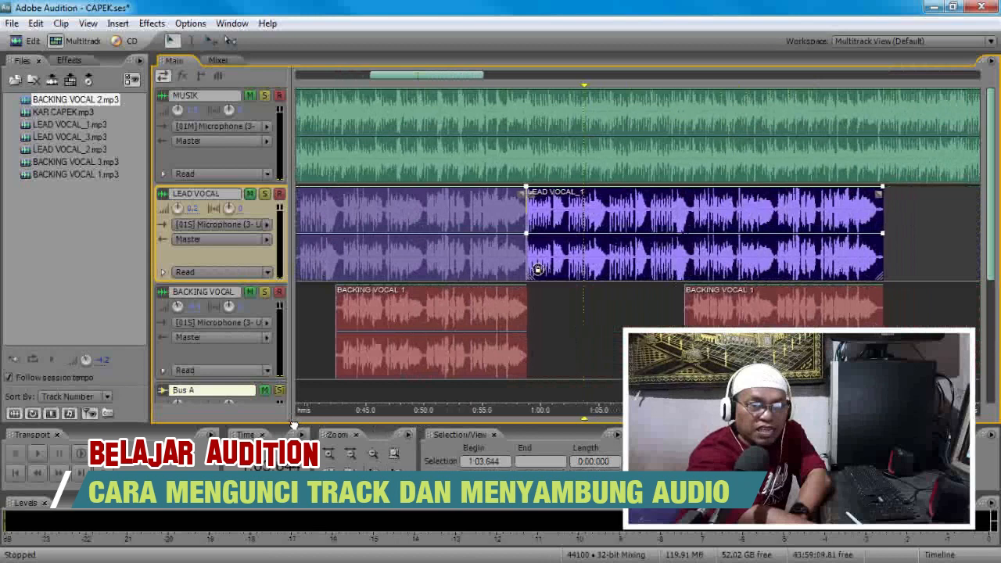
{"action": "left_click", "coordinate": [373, 454]}
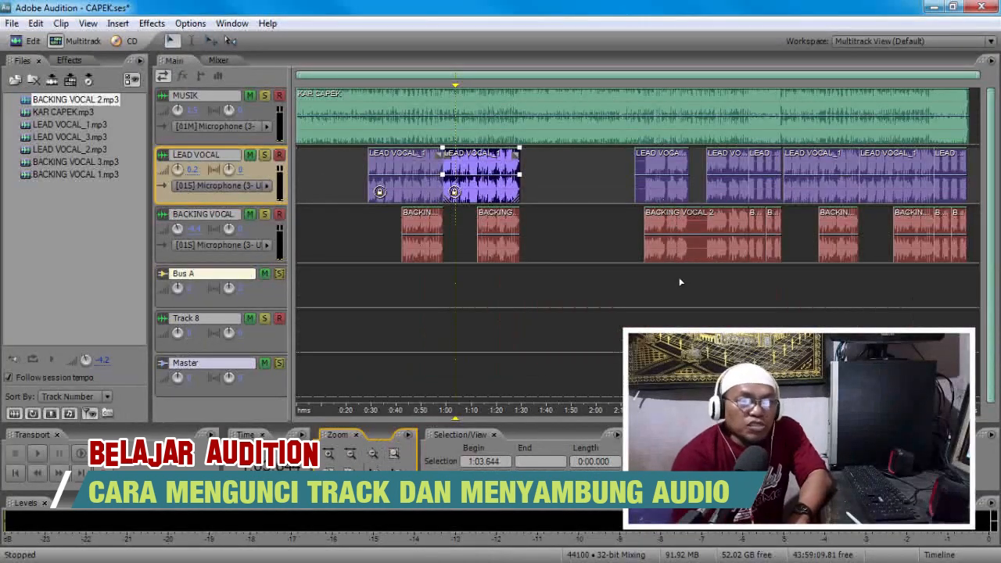
{"action": "right_click", "coordinate": [418, 249]}
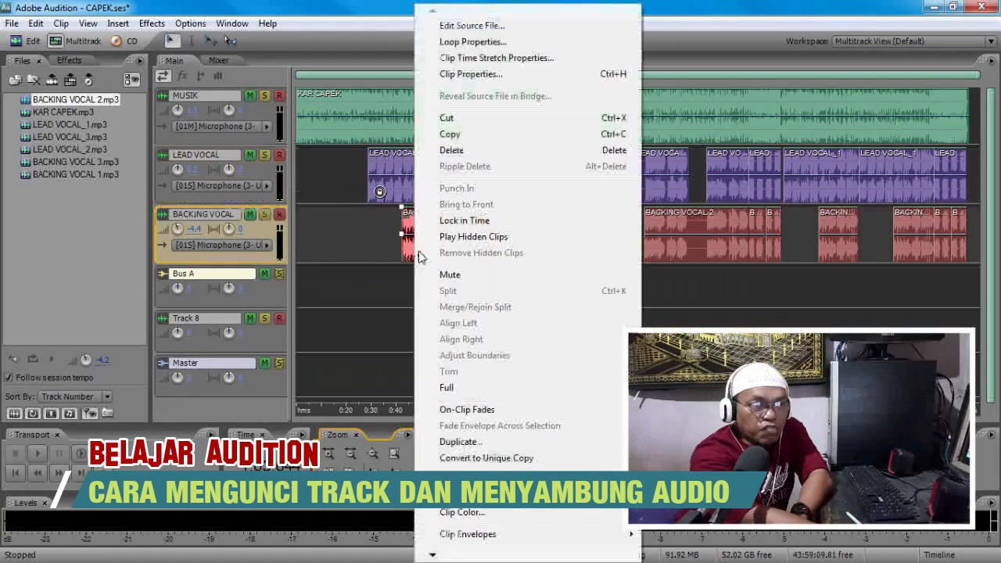
{"action": "left_click", "coordinate": [451, 219]}
{"action": "right_click", "coordinate": [489, 251]}
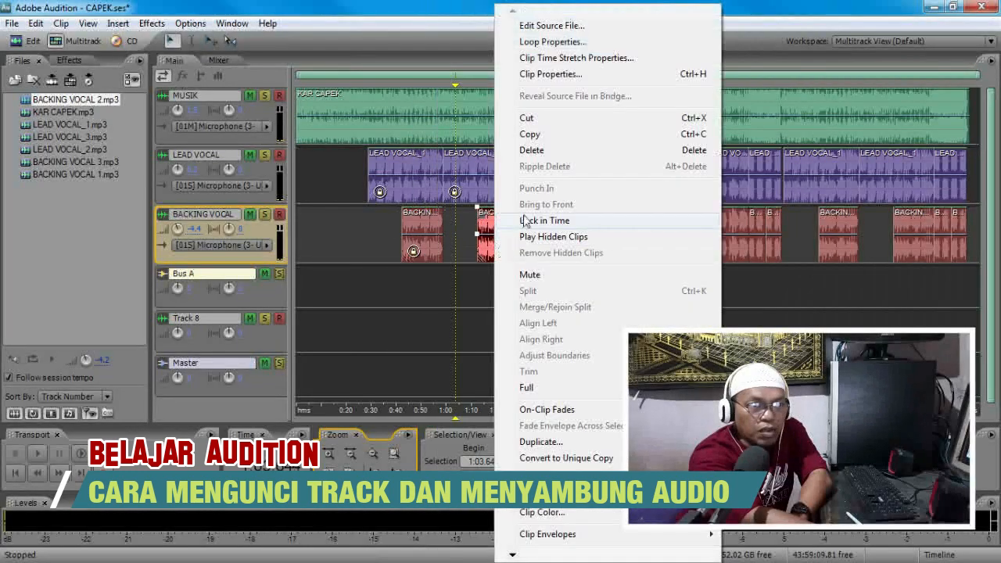
{"action": "left_click", "coordinate": [529, 221]}
Step: Lock in time the long BACKING VOCAL 2 clip and the separate BACKING VOCAL clip at about 3:30
{"action": "right_click", "coordinate": [654, 235]}
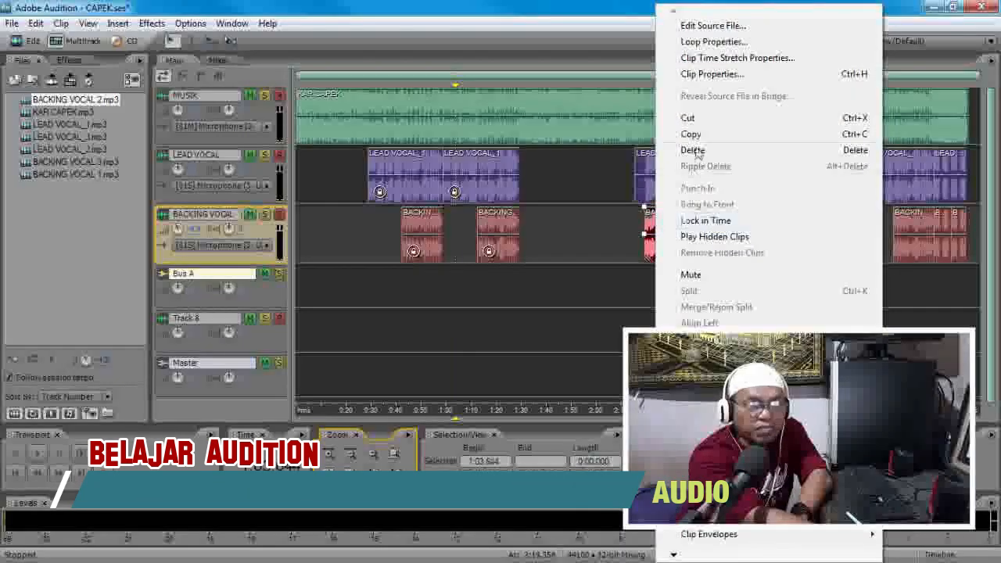
{"action": "left_click", "coordinate": [680, 284]}
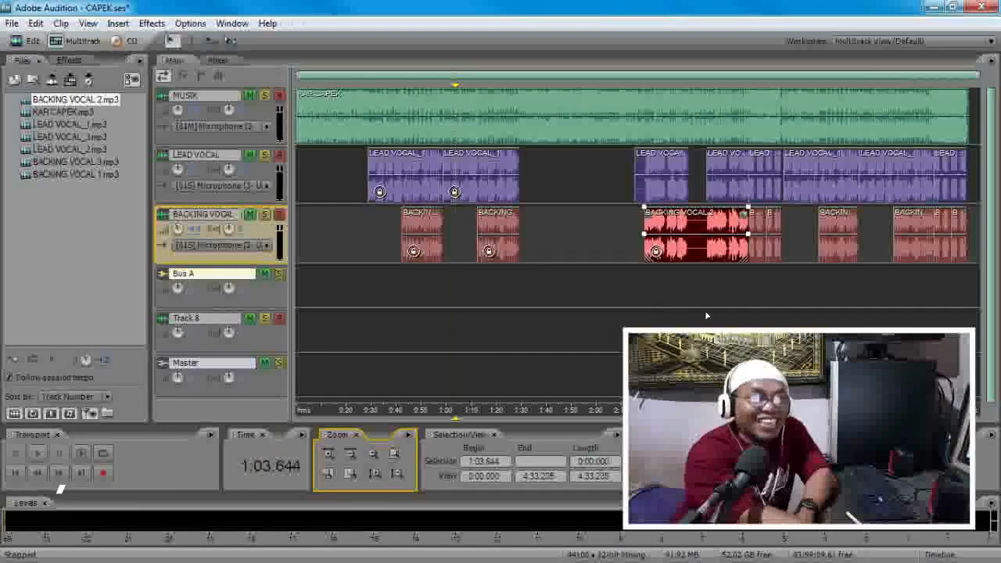
{"action": "right_click", "coordinate": [836, 253]}
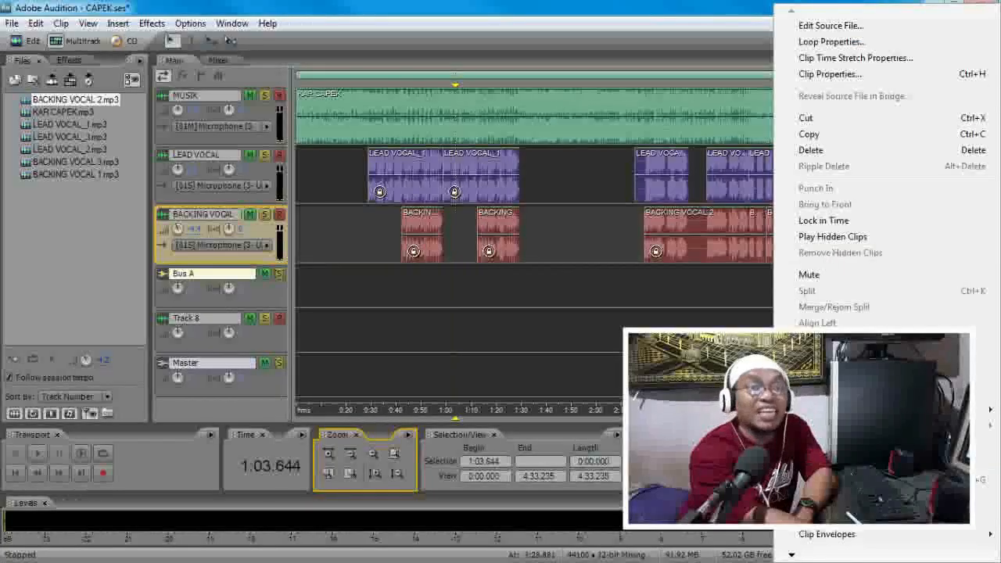
{"action": "left_click", "coordinate": [814, 221]}
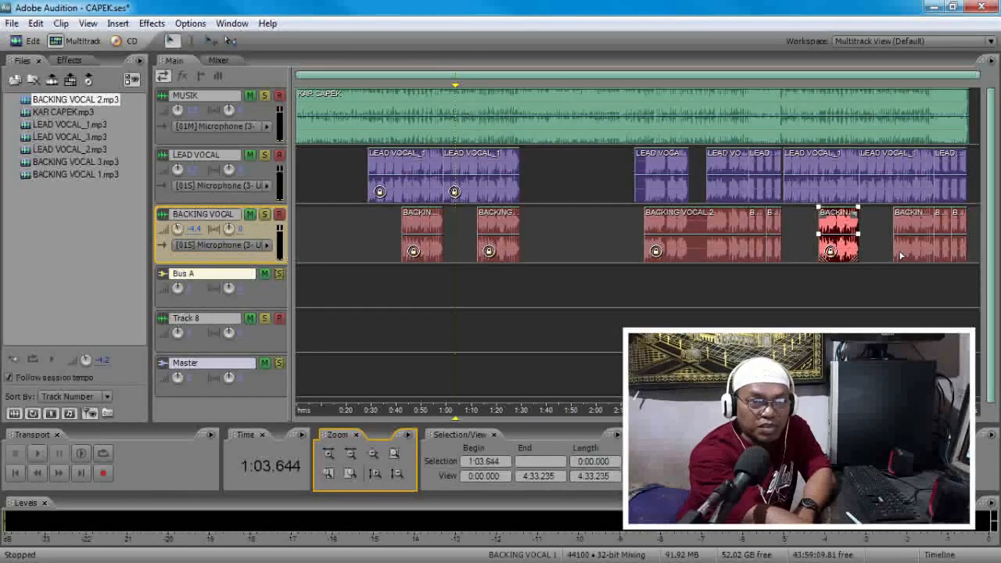
Step: Lock in time the last BACKING VOCAL 1 clip, which starts at about 3:59 on the BACKING VOCAL track
{"action": "left_click", "coordinate": [902, 276]}
{"action": "left_click", "coordinate": [329, 454]}
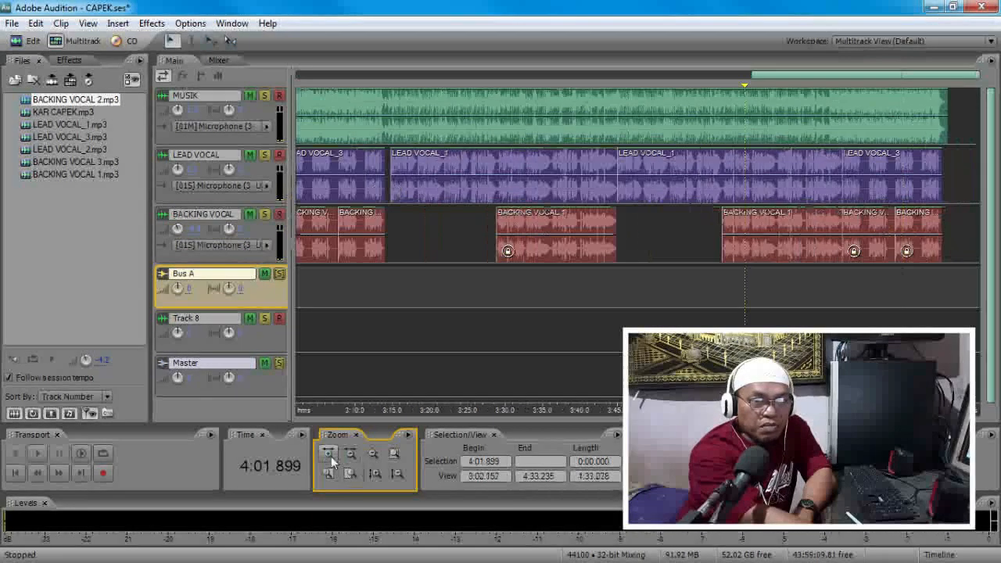
{"action": "left_click", "coordinate": [329, 453]}
{"action": "left_click", "coordinate": [330, 454]}
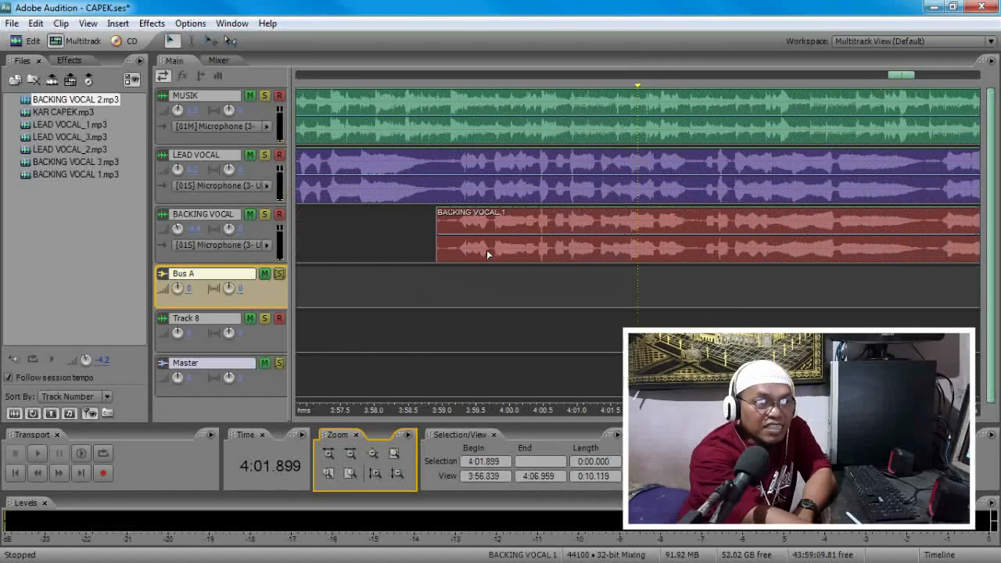
{"action": "left_click", "coordinate": [463, 249]}
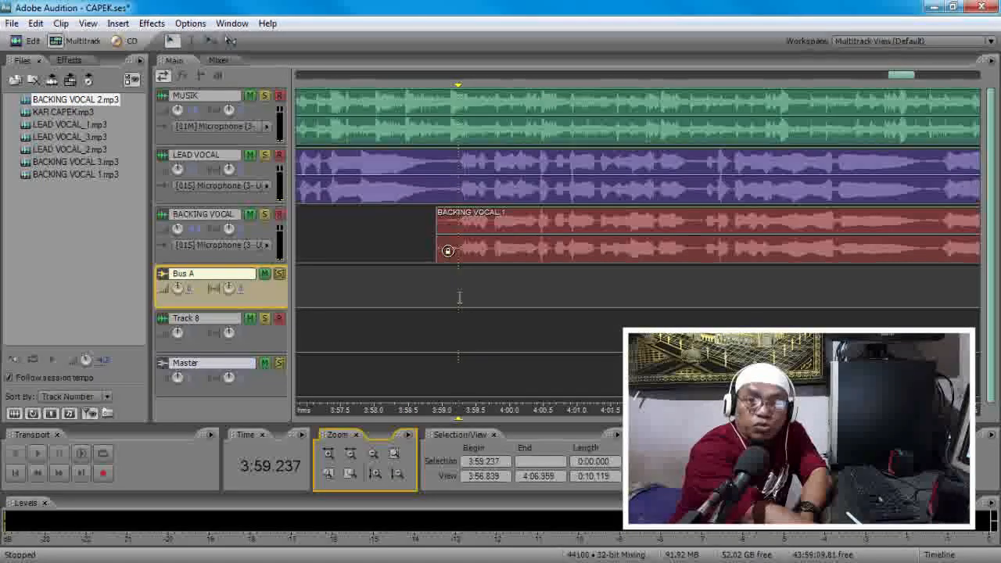
Step: Test the locked BACKING VOCAL 1 clip at about 3:59 by moving it to Track 8 and back to the BACKING VOCAL track twice
{"action": "left_click", "coordinate": [464, 257]}
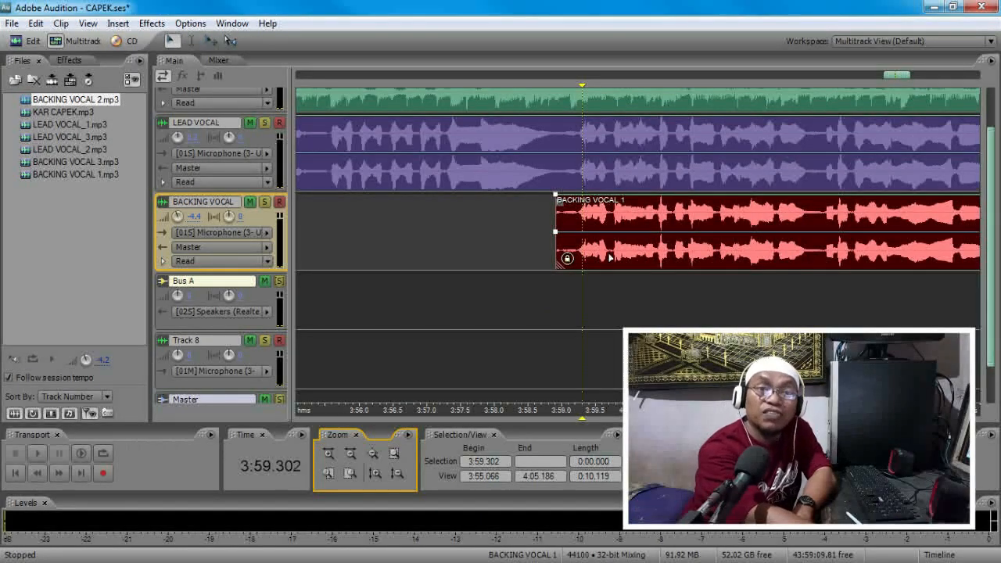
{"action": "right_click", "coordinate": [615, 256]}
{"action": "left_click", "coordinate": [603, 251]}
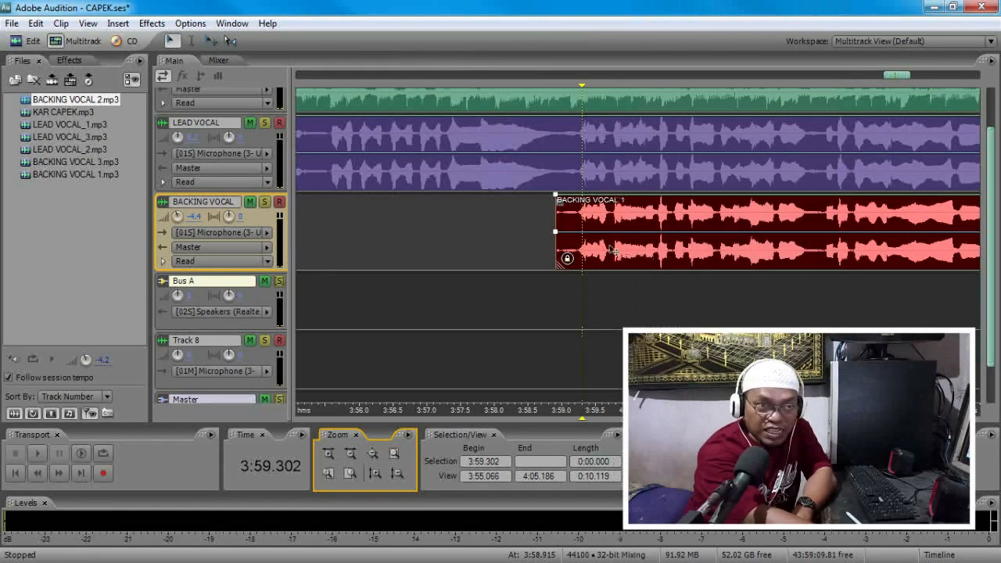
{"action": "left_click_drag", "start_coordinate": [643, 267], "coordinate": [640, 290]}
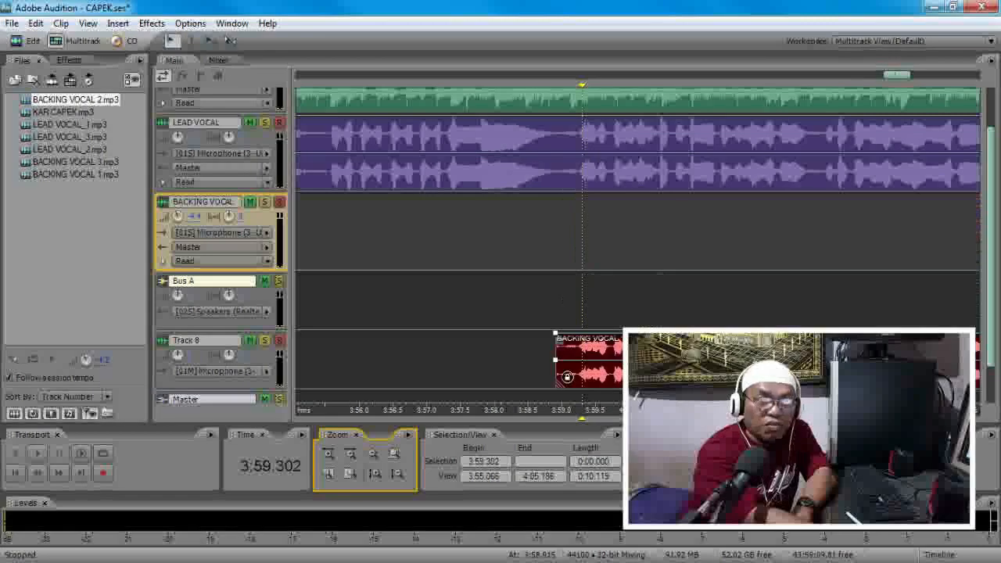
{"action": "left_click_drag", "start_coordinate": [659, 362], "coordinate": [659, 254]}
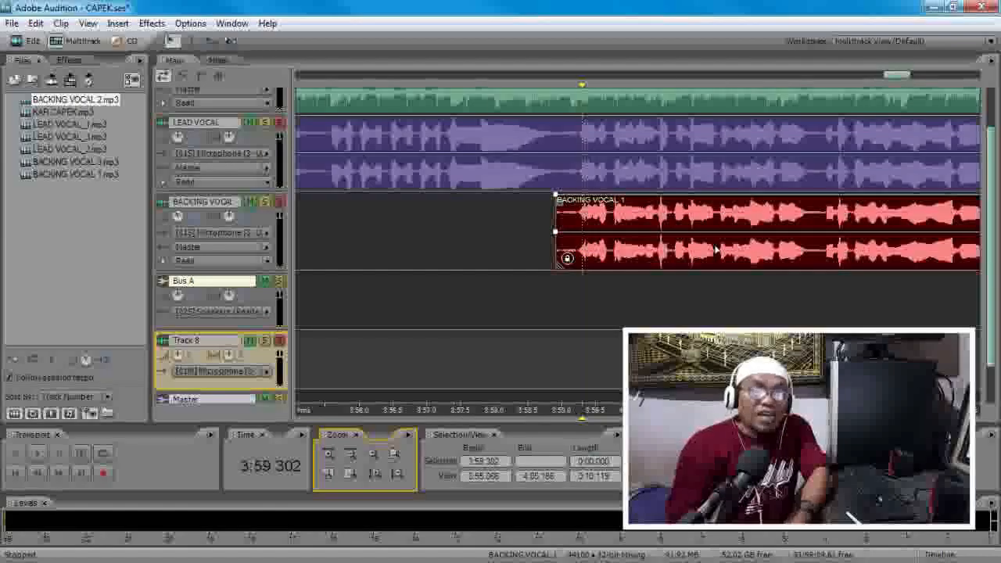
{"action": "left_click_drag", "start_coordinate": [719, 225], "coordinate": [719, 362]}
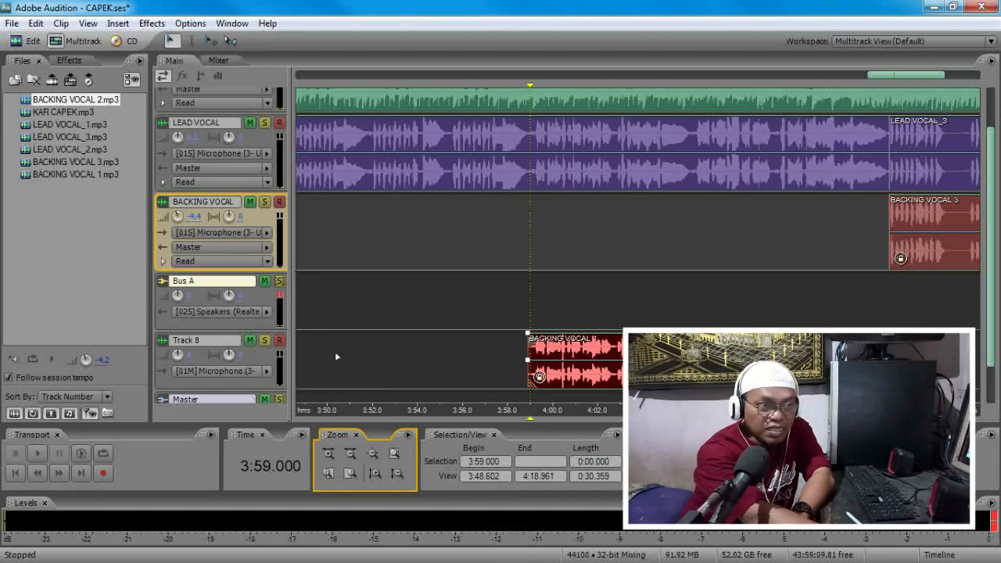
{"action": "left_click", "coordinate": [358, 354]}
{"action": "left_click", "coordinate": [305, 211]}
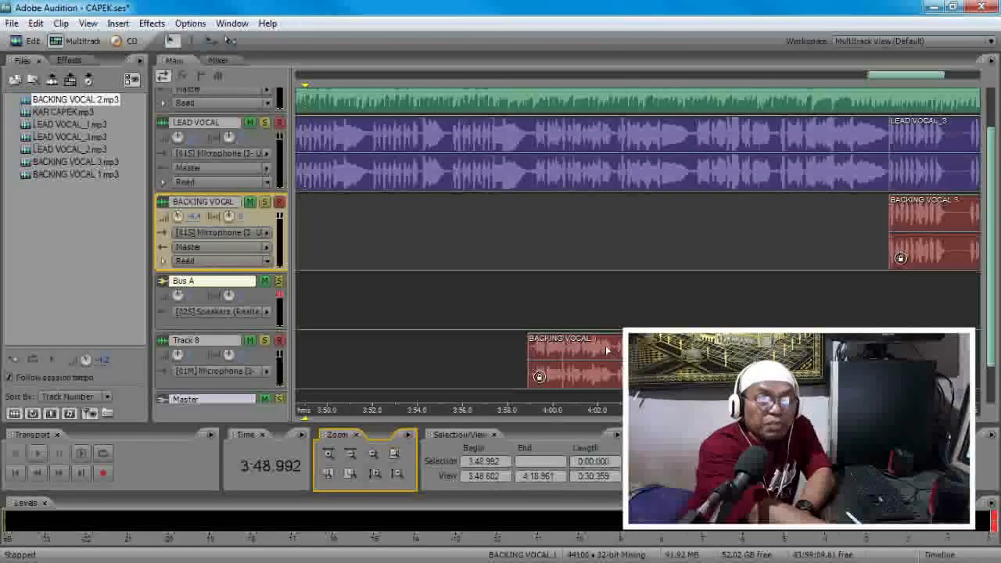
{"action": "left_click_drag", "start_coordinate": [609, 352], "coordinate": [613, 259]}
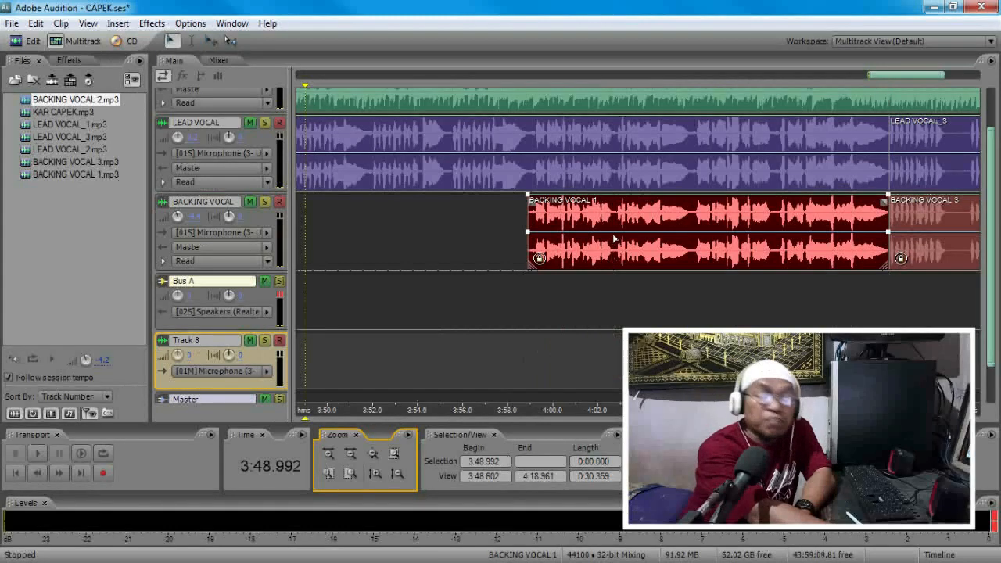
{"action": "left_click", "coordinate": [373, 454]}
{"action": "left_click", "coordinate": [764, 284]}
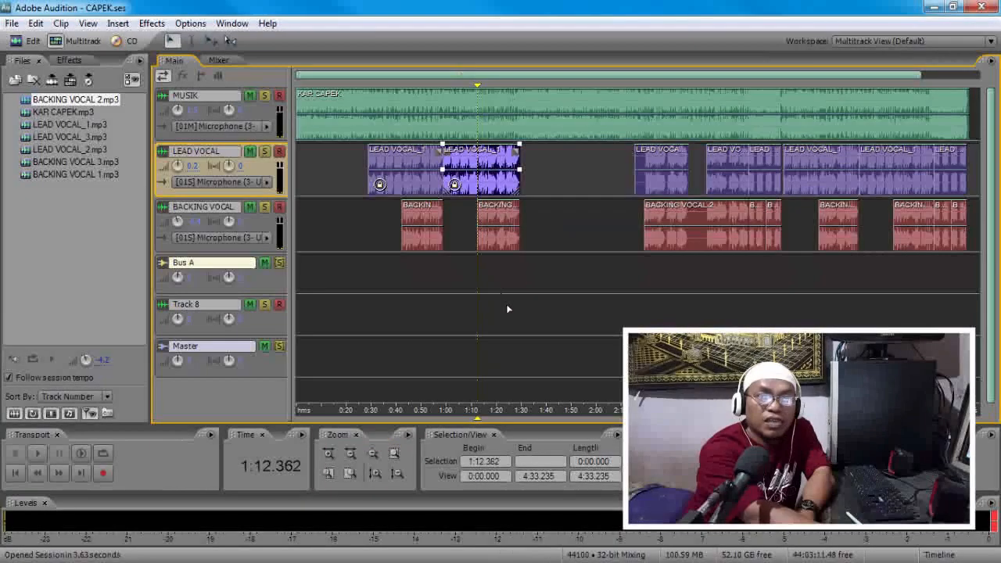
Step: Select all clips on the BACKING VOCAL track together and lock them in time at once
{"action": "left_click", "coordinate": [551, 313]}
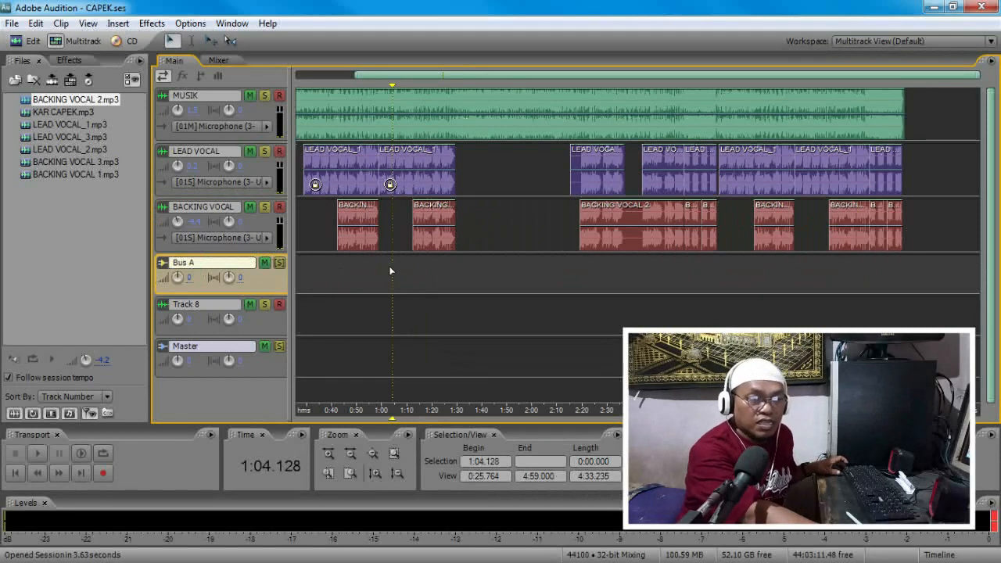
{"action": "left_click", "coordinate": [360, 241]}
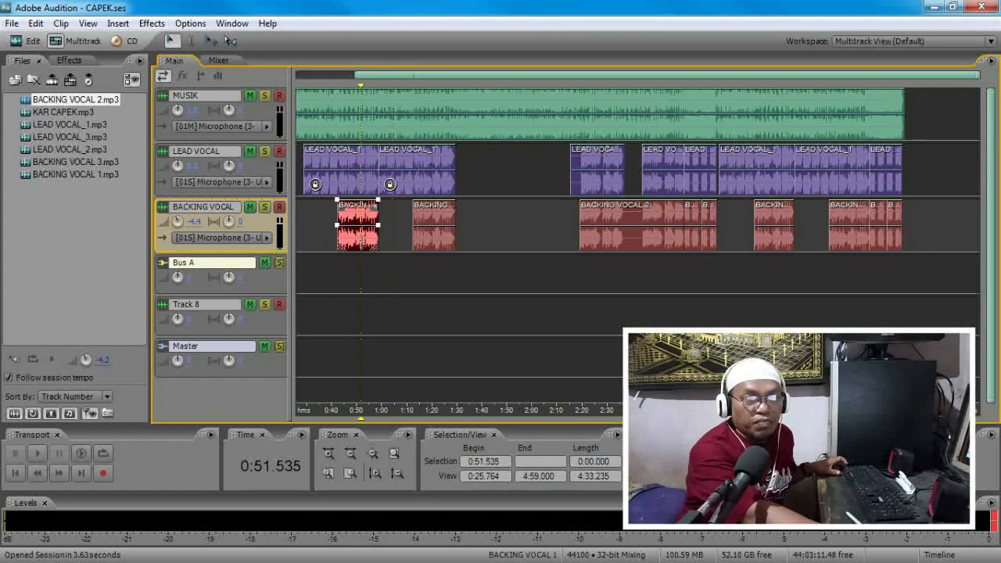
{"action": "left_click", "coordinate": [434, 248], "text": "ctrl"}
{"action": "left_click", "coordinate": [601, 239], "text": "ctrl"}
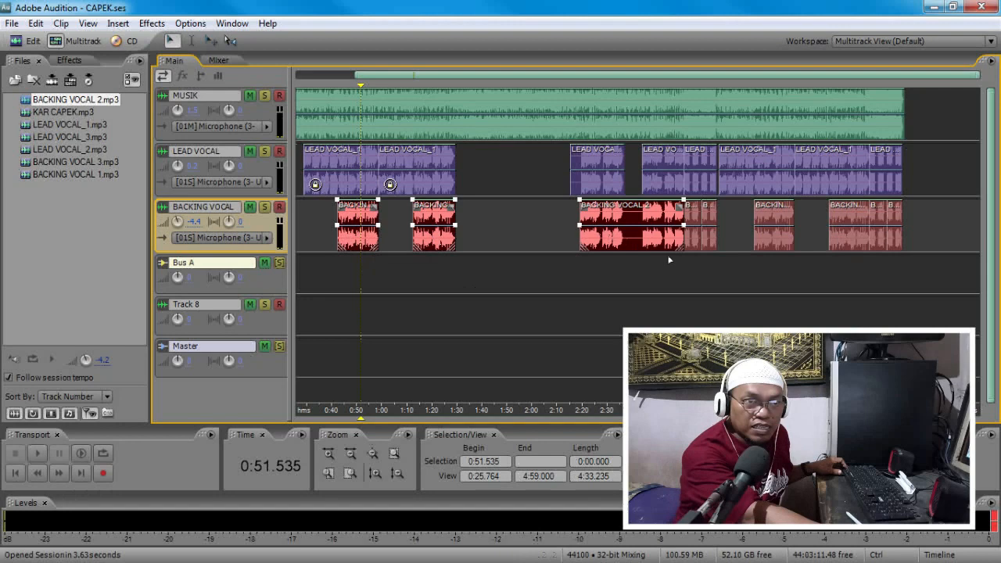
{"action": "left_click", "coordinate": [692, 239], "text": "ctrl"}
{"action": "left_click", "coordinate": [708, 240], "text": "ctrl"}
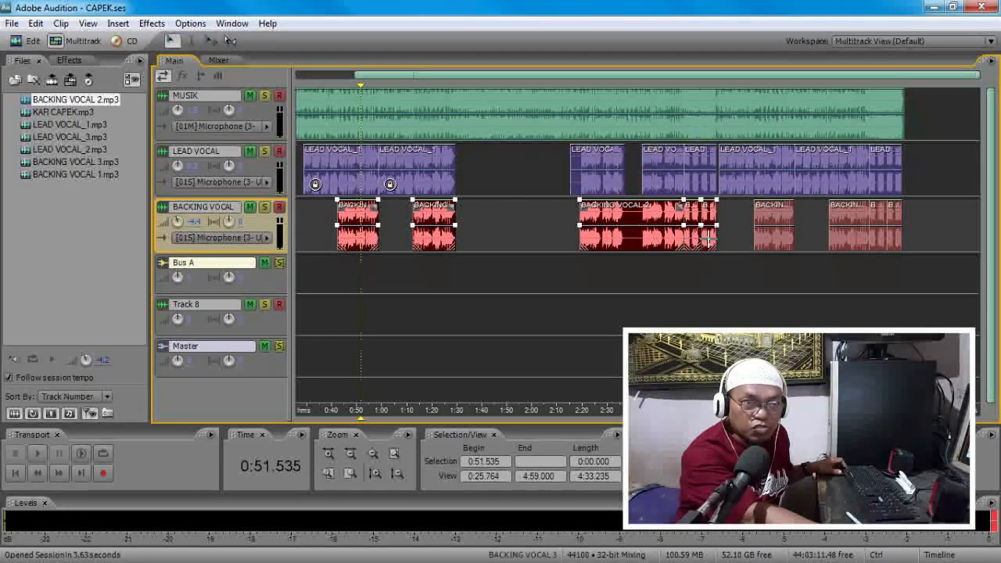
{"action": "left_click", "coordinate": [774, 235], "text": "ctrl"}
{"action": "left_click", "coordinate": [854, 235], "text": "ctrl"}
{"action": "left_click", "coordinate": [882, 239], "text": "ctrl"}
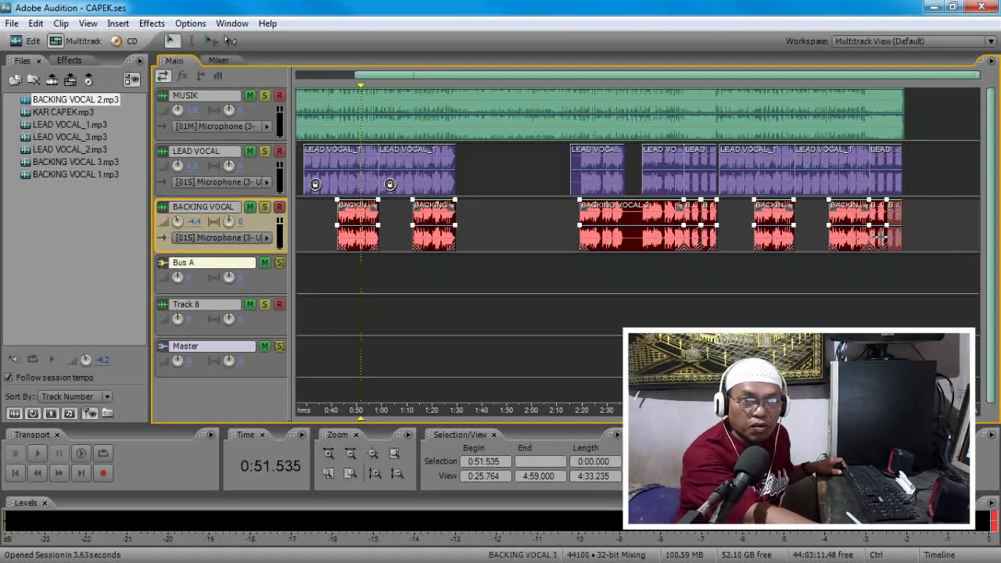
{"action": "right_click", "coordinate": [614, 249]}
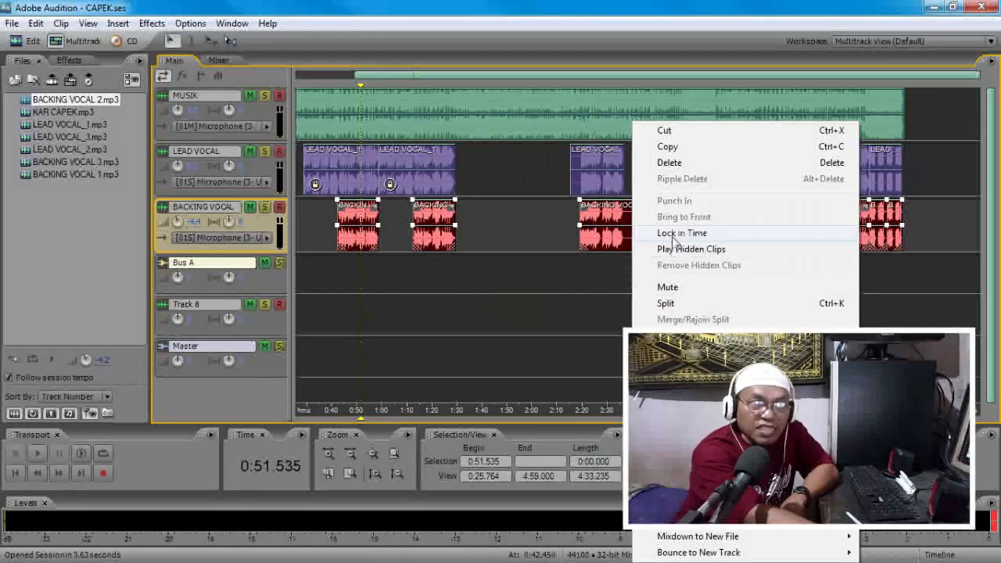
{"action": "left_click", "coordinate": [674, 233]}
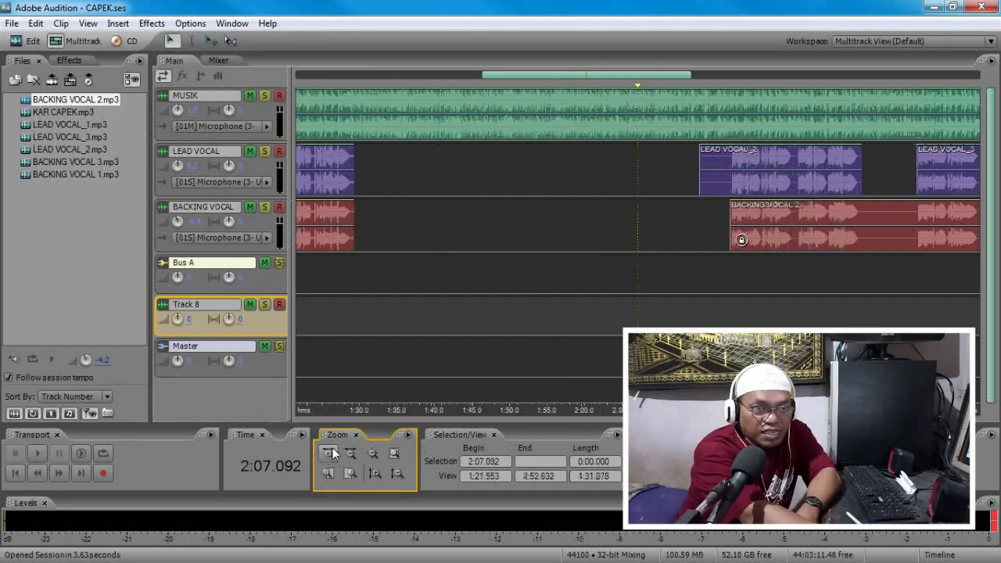
Step: Examine the lock marks on the BACKING VOCAL clips up to the end of the session
{"action": "left_click_drag", "start_coordinate": [377, 407], "coordinate": [324, 410]}
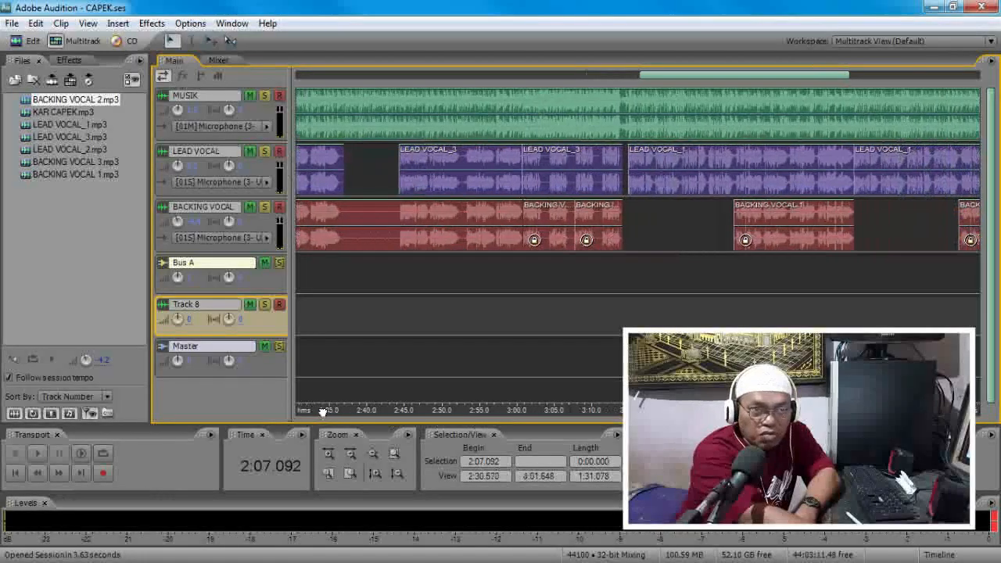
{"action": "left_click", "coordinate": [352, 455]}
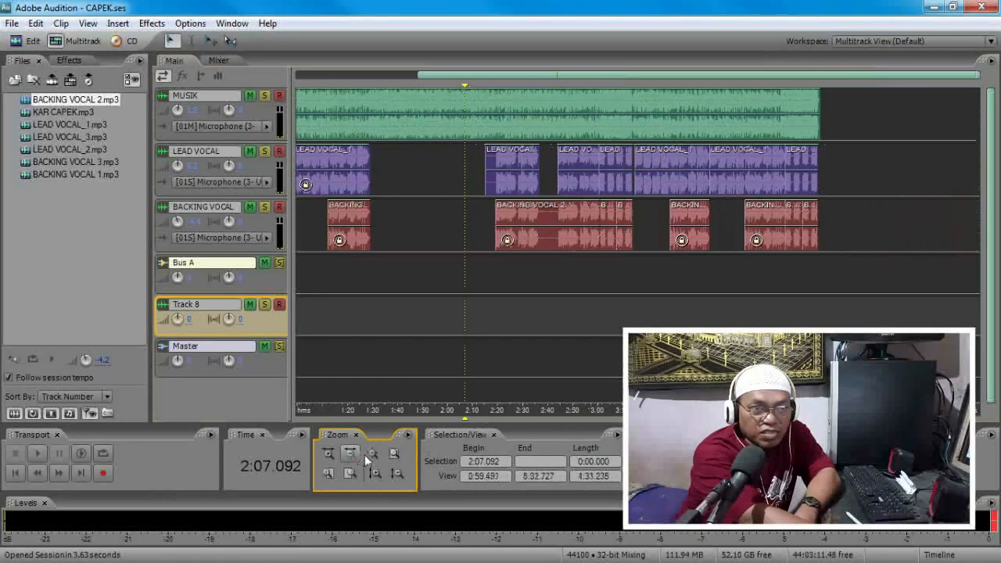
{"action": "left_click", "coordinate": [814, 291]}
{"action": "left_click", "coordinate": [326, 457]}
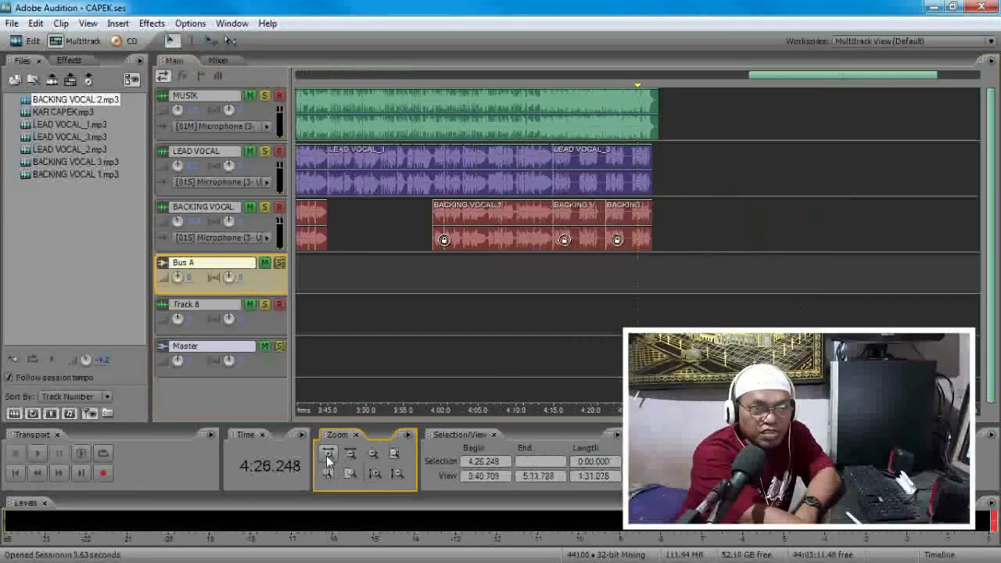
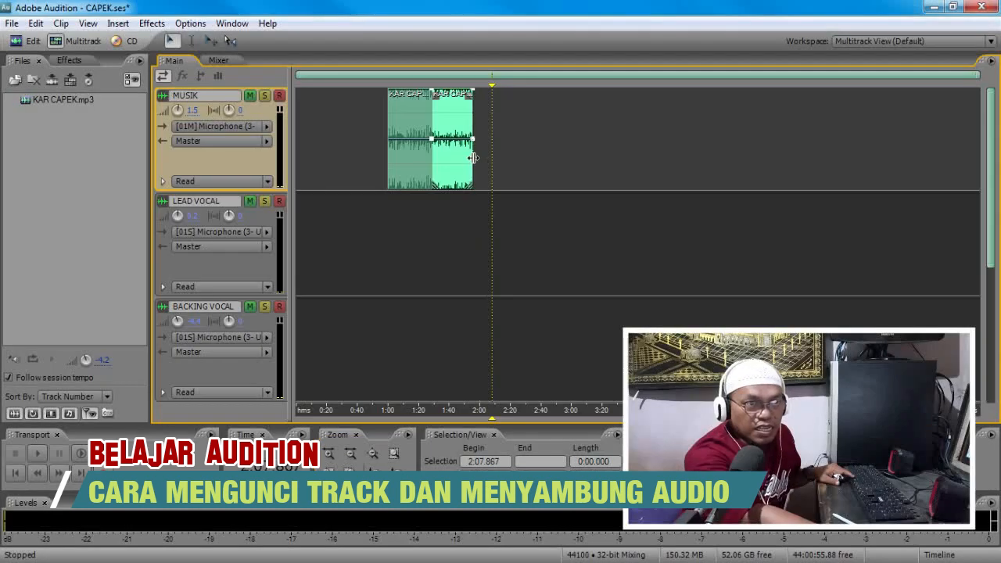
Step: Play the MUSIK track from 0:25 across the join between the two KAR CAPEK clips, and stop after it
{"action": "left_click", "coordinate": [425, 246]}
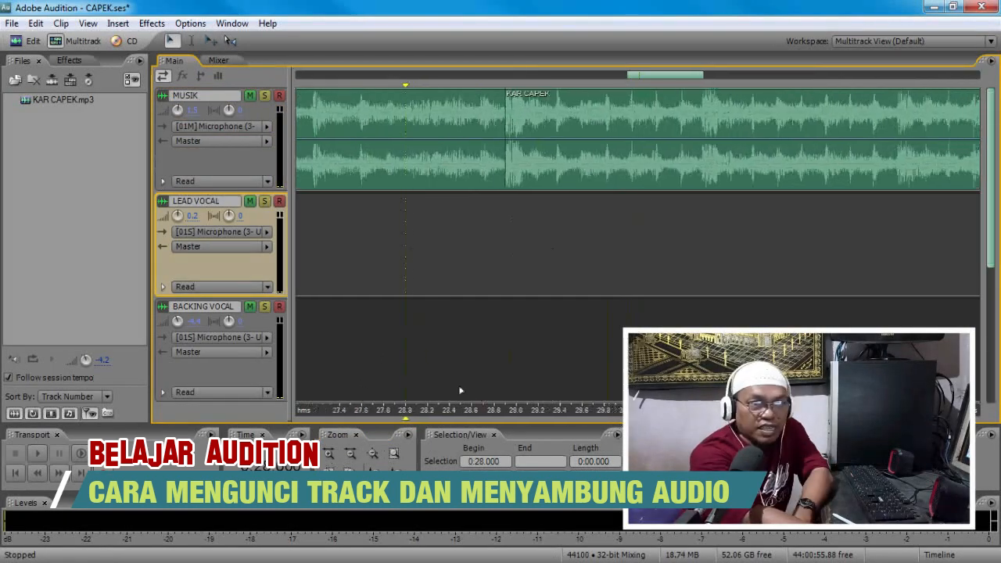
{"action": "left_click", "coordinate": [350, 454]}
{"action": "left_click", "coordinate": [442, 262]}
{"action": "left_click", "coordinate": [42, 451]}
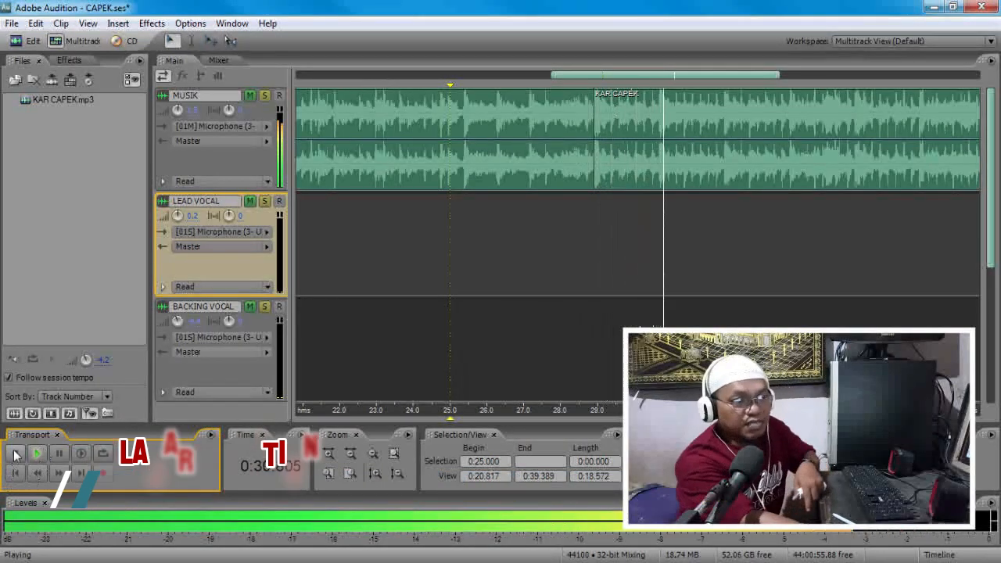
{"action": "left_click", "coordinate": [16, 456]}
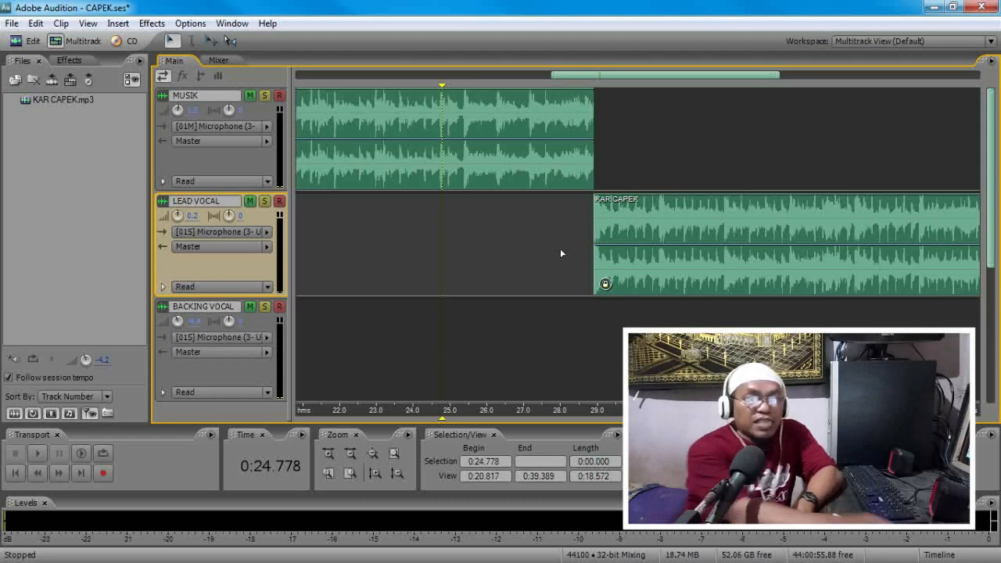
Step: Show both KAR CAPEK clips in full and turn off Lock in Time for the clip on the LEAD VOCAL track
{"action": "left_click", "coordinate": [699, 222]}
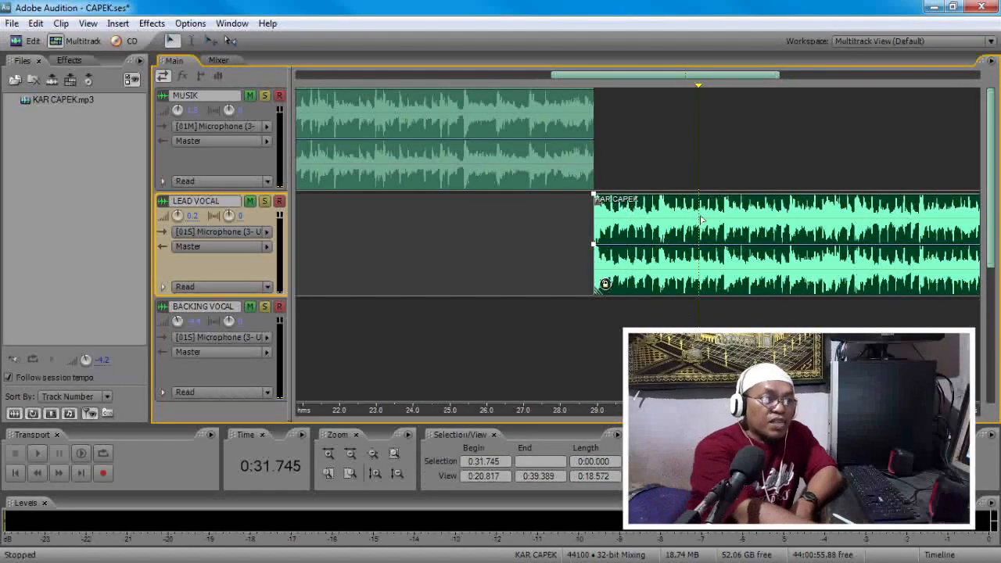
{"action": "left_click", "coordinate": [350, 454]}
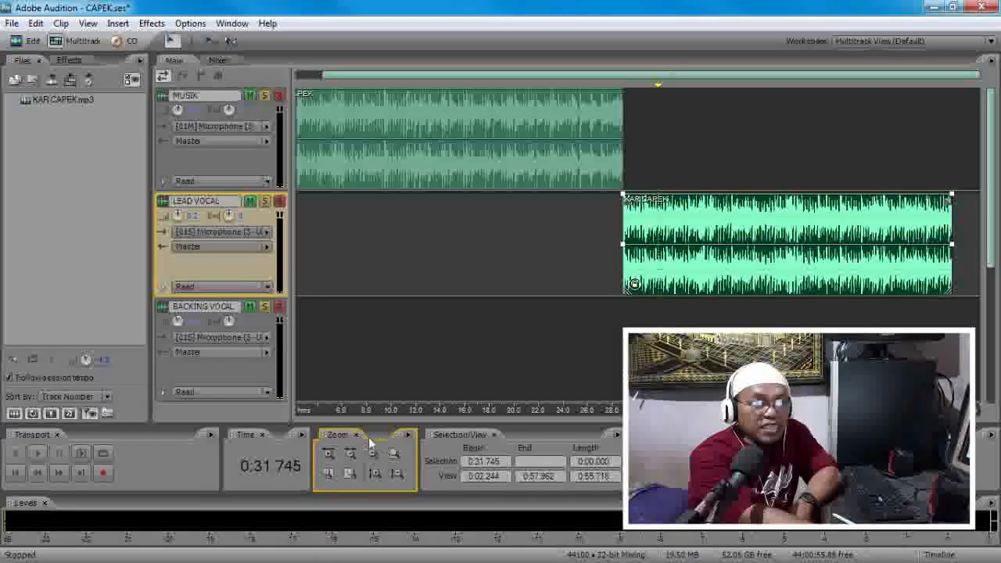
{"action": "left_click_drag", "start_coordinate": [357, 409], "coordinate": [559, 409]}
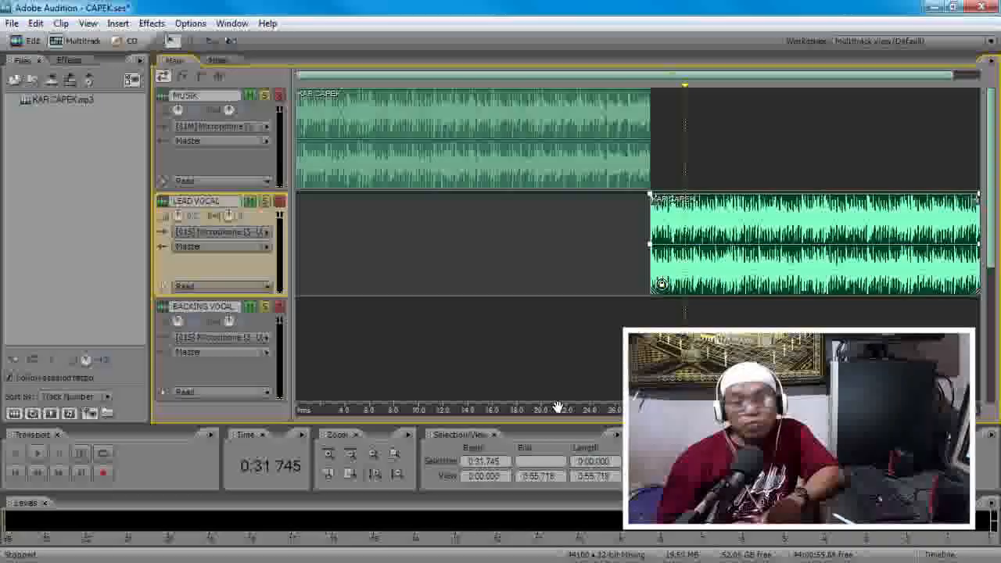
{"action": "left_click", "coordinate": [522, 201]}
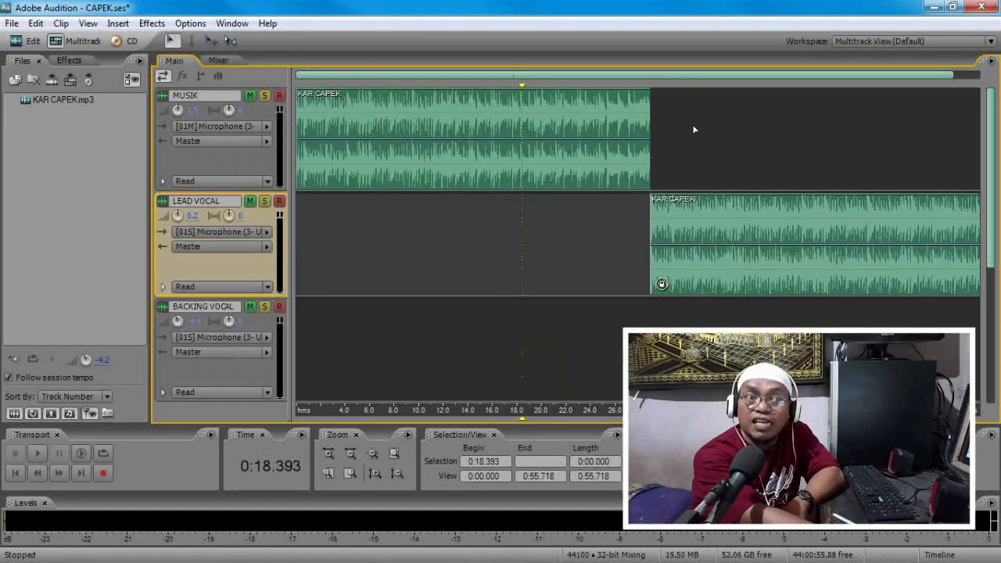
{"action": "right_click", "coordinate": [696, 264]}
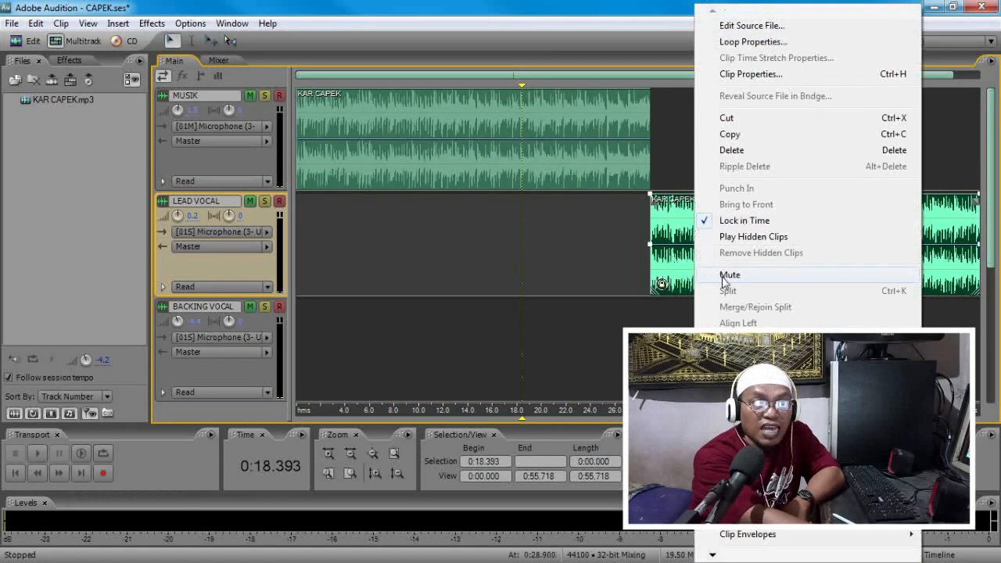
{"action": "left_click", "coordinate": [740, 222]}
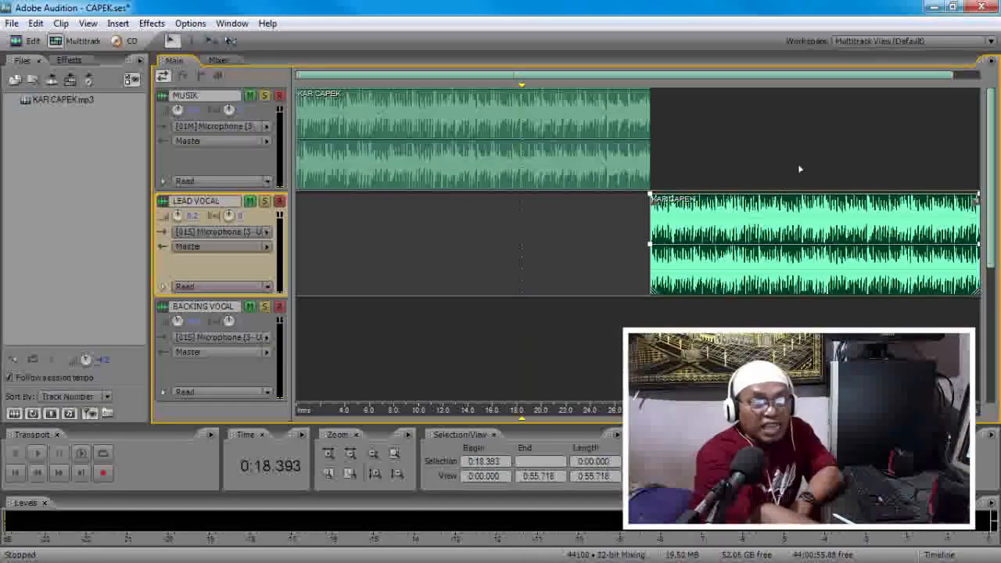
Step: Examine the boundary where the MUSIK clip ends and the LEAD VOCAL clip begins, selecting each KAR CAPEK clip in turn
{"action": "left_click", "coordinate": [643, 146]}
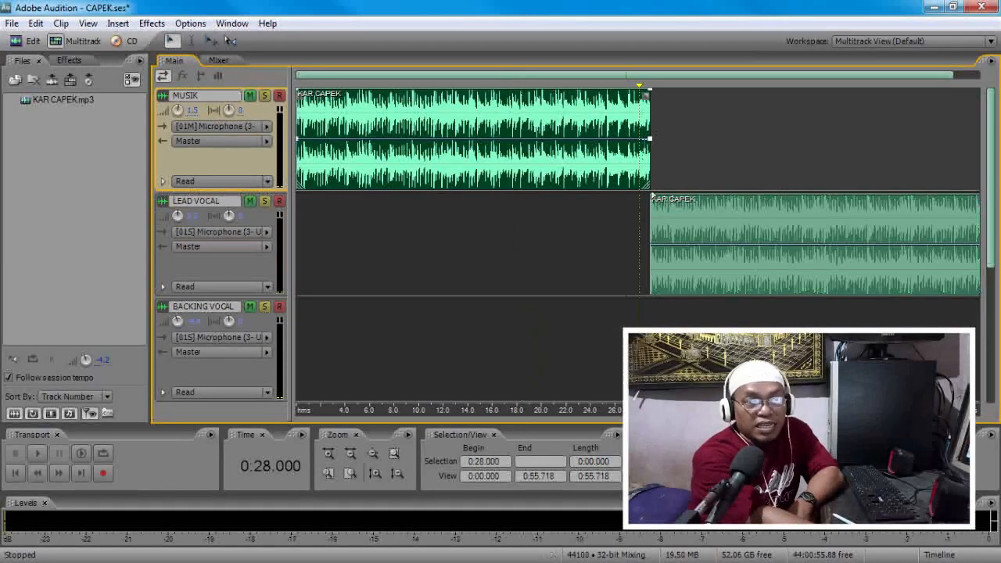
{"action": "left_click", "coordinate": [659, 252]}
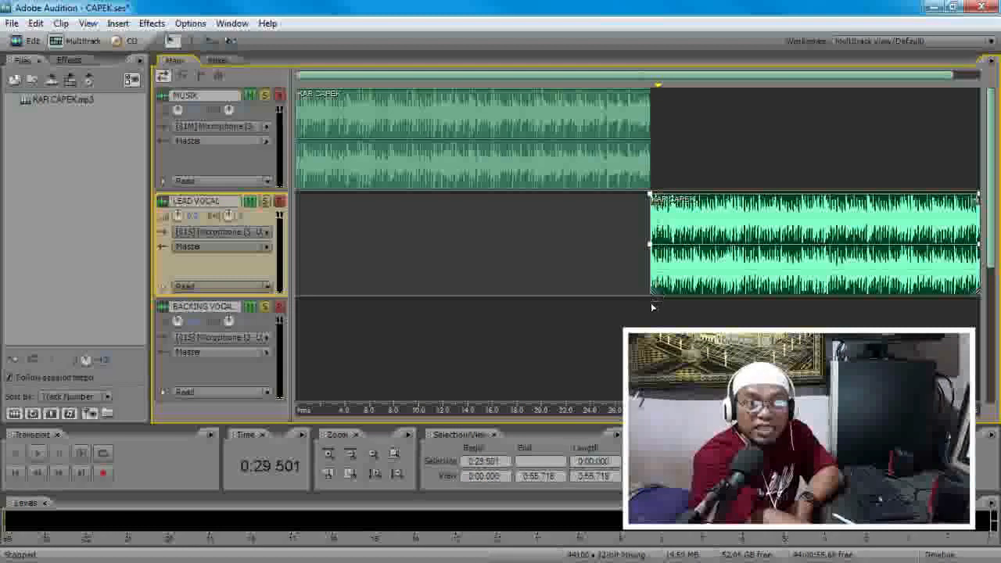
{"action": "left_click", "coordinate": [653, 309]}
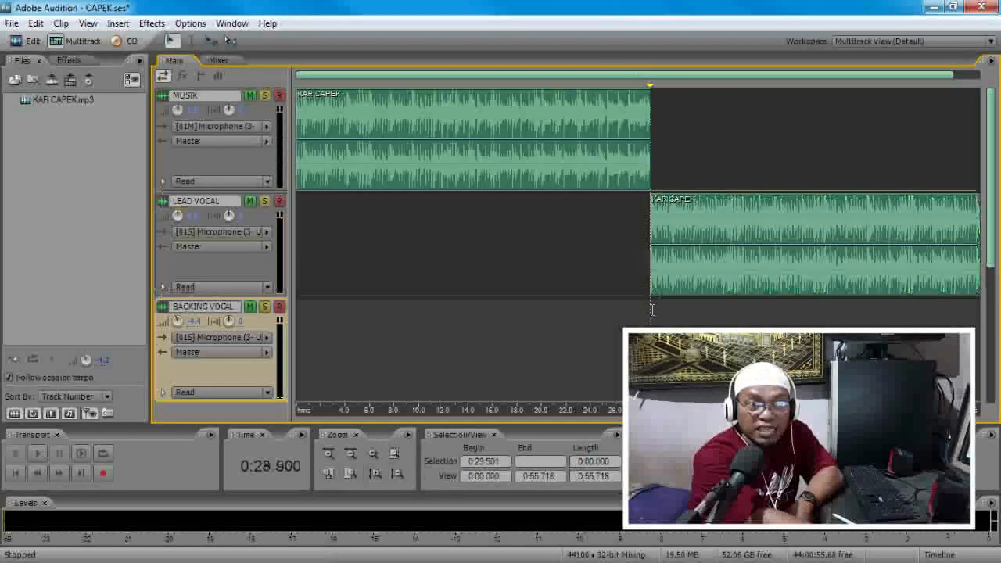
{"action": "left_click", "coordinate": [692, 222]}
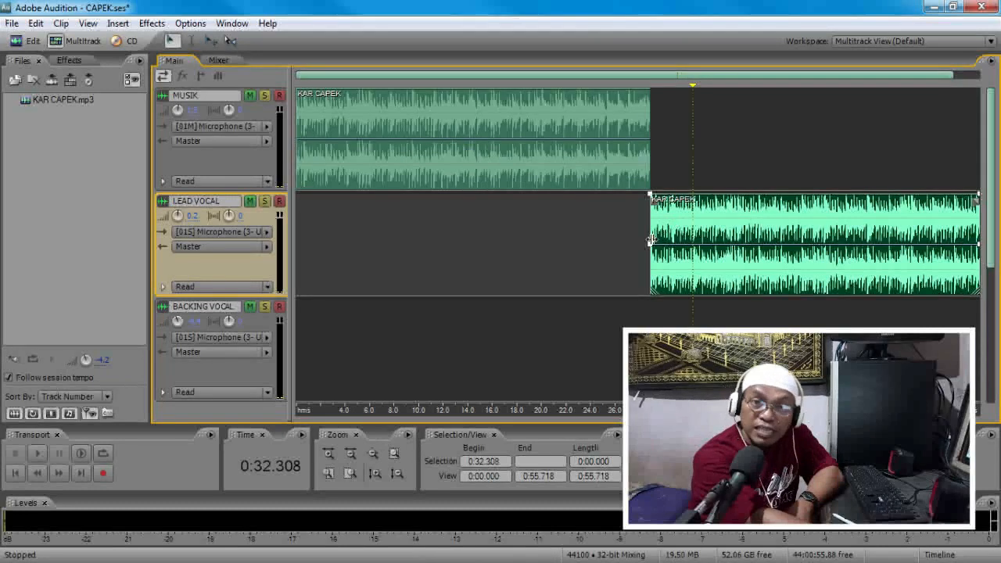
Step: Extend the LEAD VOCAL clip's start back to about 0:25.3 and shorten its end to about 0:50.9
{"action": "left_click", "coordinate": [332, 452]}
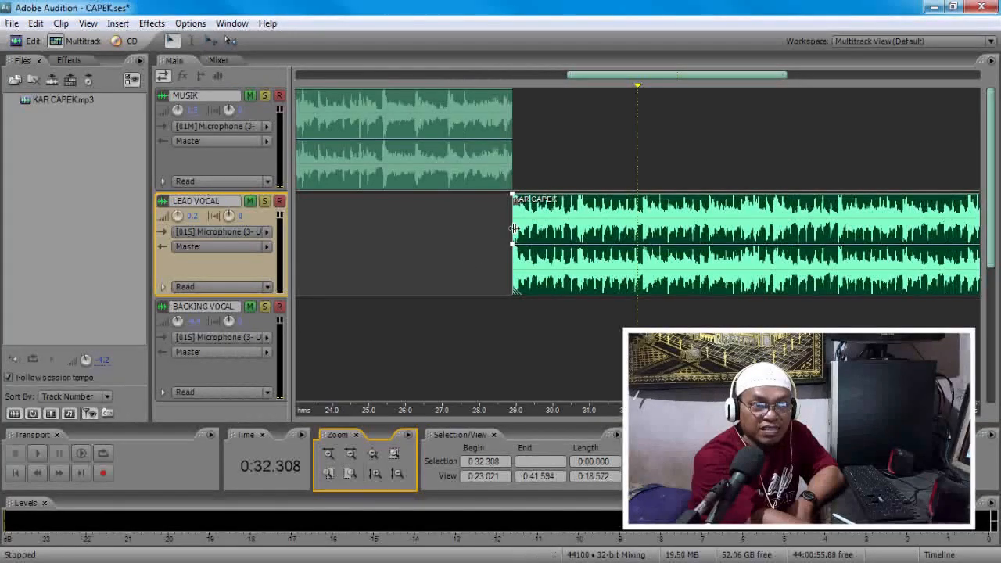
{"action": "left_click_drag", "start_coordinate": [514, 230], "coordinate": [380, 227]}
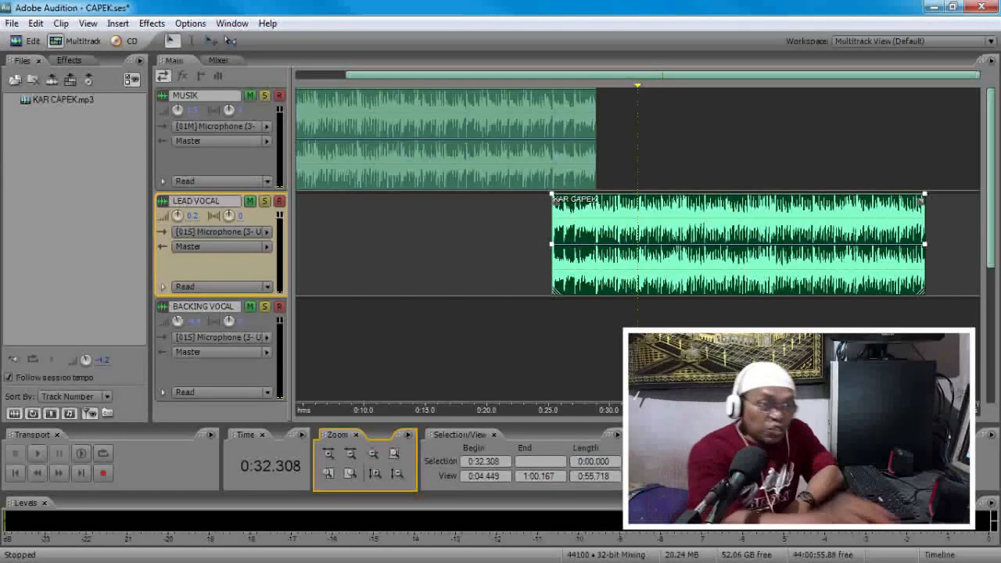
{"action": "left_click", "coordinate": [837, 220]}
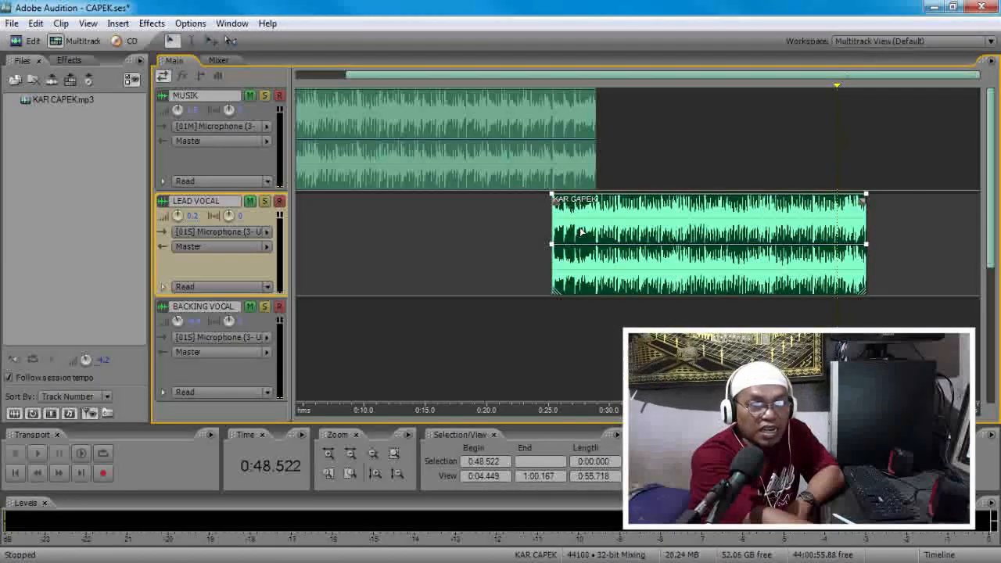
Step: Move the KAR CAPEK clip from LEAD VOCAL to the MUSIK track, leaving a gap of about 1.9 seconds after the first clip
{"action": "left_click_drag", "start_coordinate": [582, 232], "coordinate": [650, 166]}
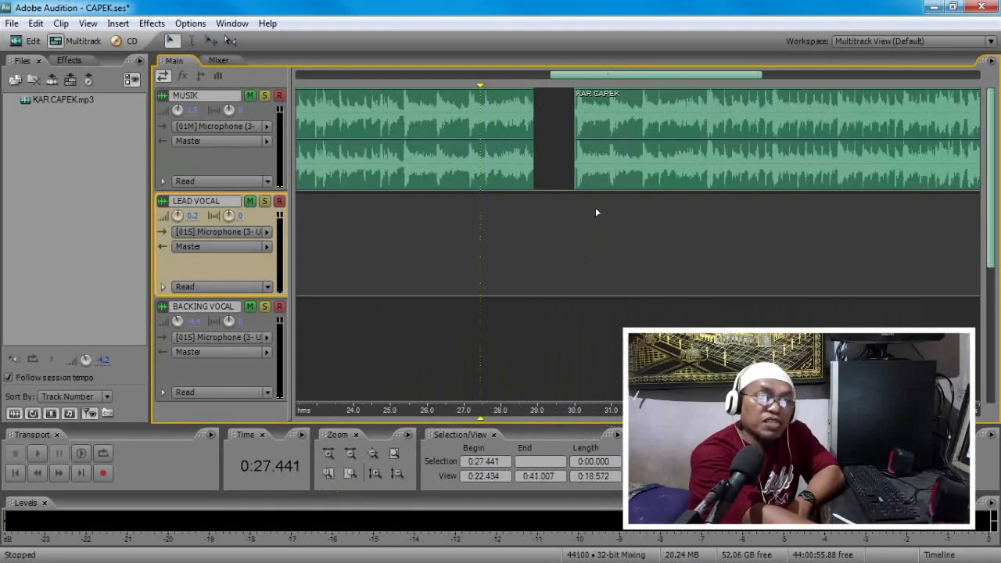
{"action": "left_click_drag", "start_coordinate": [633, 165], "coordinate": [608, 163]}
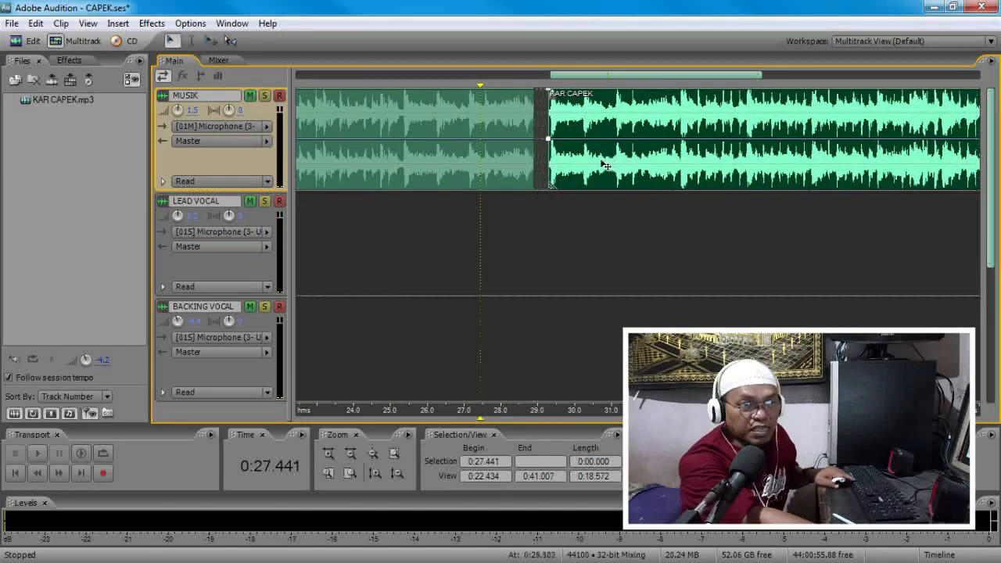
{"action": "left_click", "coordinate": [366, 201]}
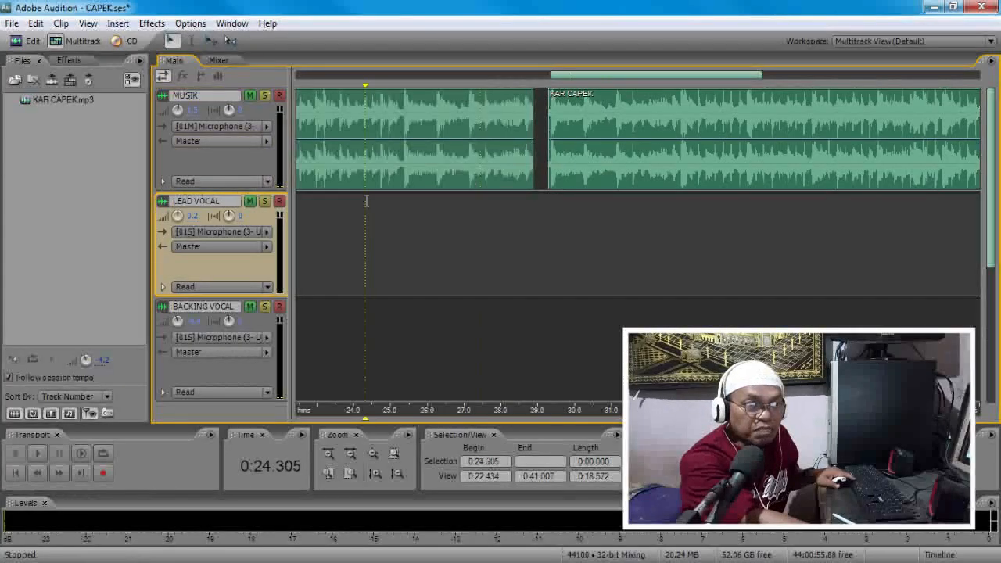
{"action": "left_click_drag", "start_coordinate": [638, 155], "coordinate": [691, 155]}
Step: Play the MUSIK track from 0:23 across the gap between the two clips, and stop playback
{"action": "left_click", "coordinate": [319, 216]}
{"action": "key", "text": "space"}
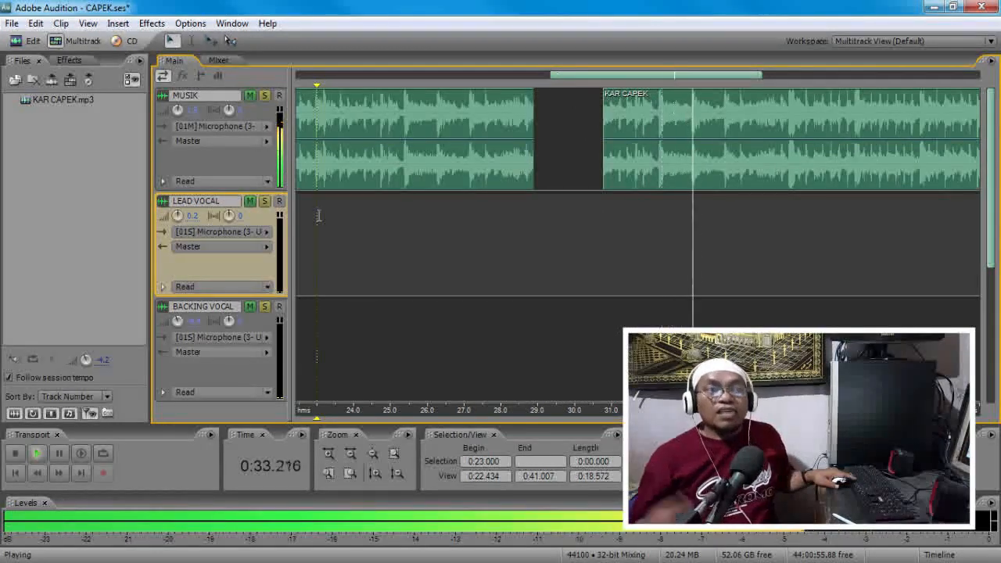
{"action": "key", "text": "space"}
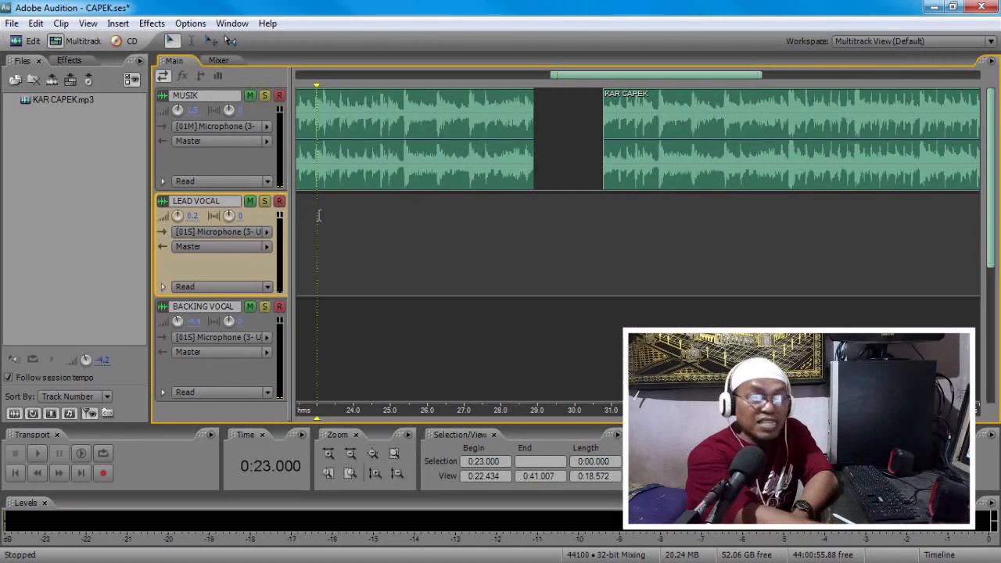
Step: Trim the second MUSIK clip's start and the first clip's end back to about 0:25.4, and join the second clip to the first
{"action": "left_click", "coordinate": [620, 162]}
{"action": "left_click_drag", "start_coordinate": [607, 162], "coordinate": [657, 175]}
{"action": "left_click", "coordinate": [397, 164]}
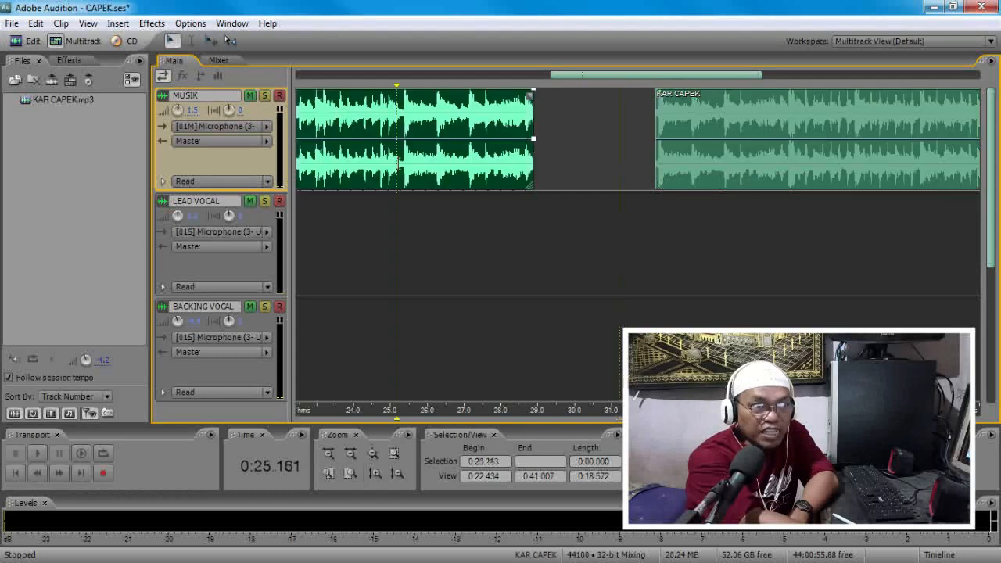
{"action": "left_click_drag", "start_coordinate": [535, 159], "coordinate": [407, 179]}
{"action": "left_click_drag", "start_coordinate": [751, 158], "coordinate": [453, 157]}
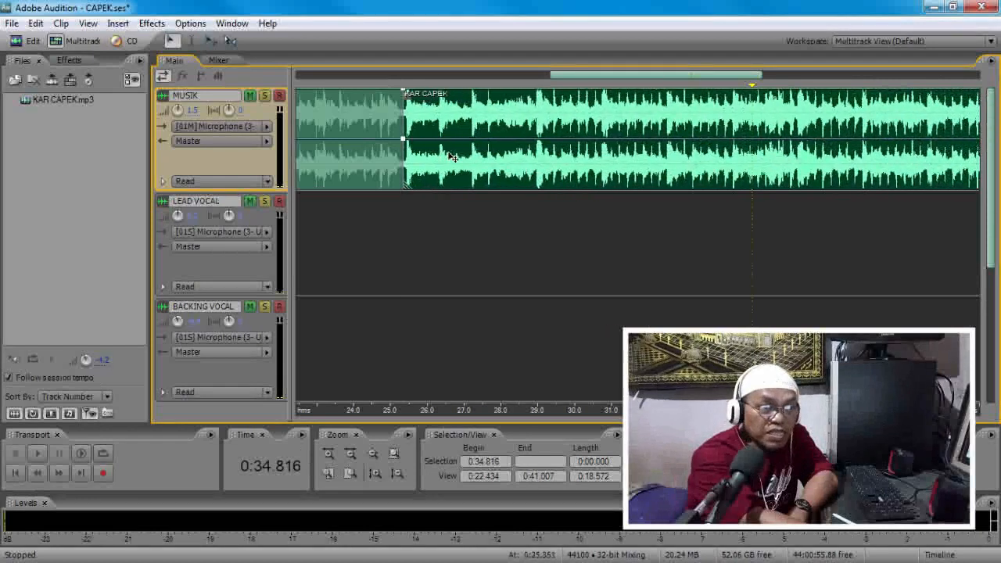
Step: Play the joined MUSIK clips from 0:23.410 across the join, and stop playback
{"action": "left_click", "coordinate": [333, 237]}
{"action": "key", "text": "space"}
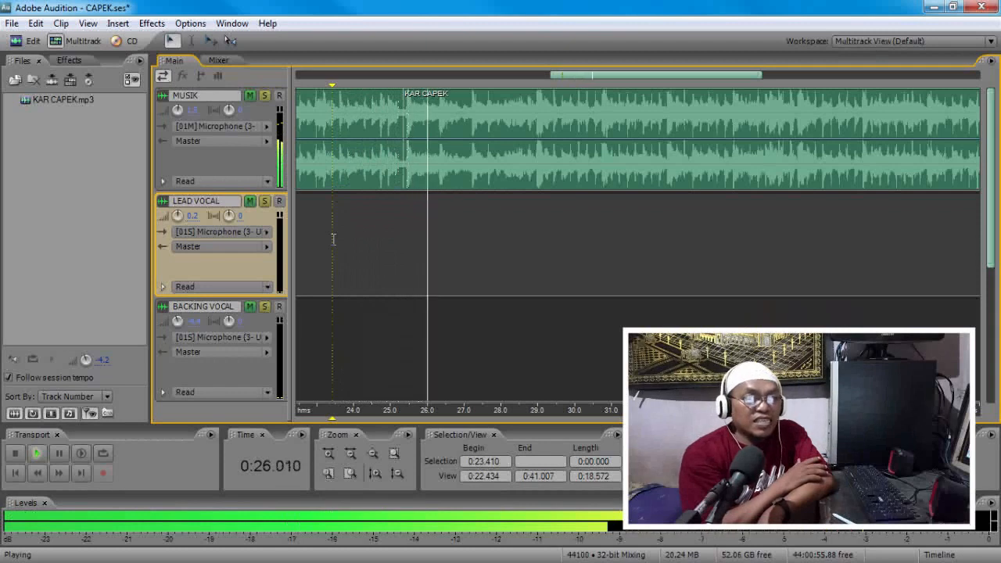
{"action": "left_click", "coordinate": [14, 453]}
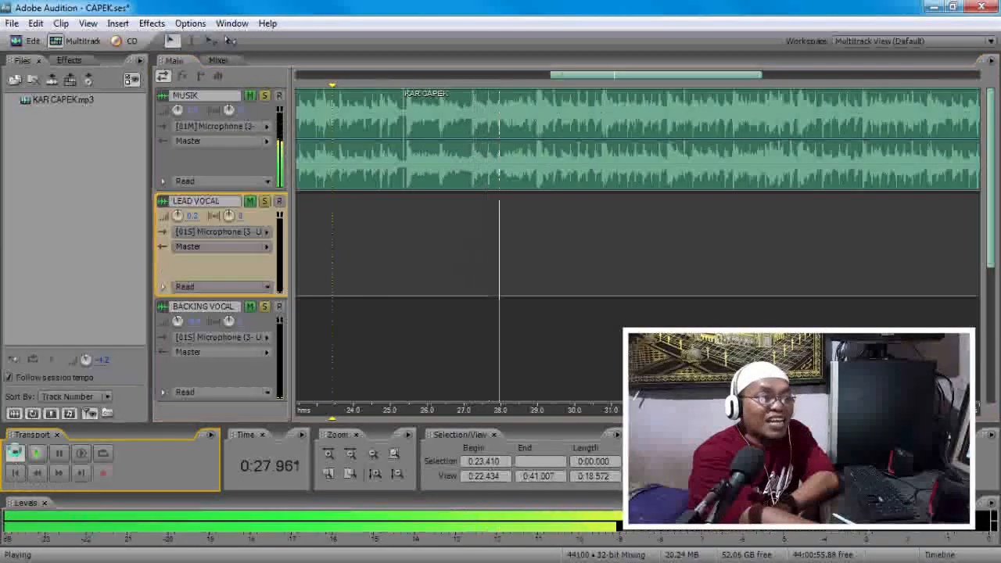
Step: Inspect the join between the MUSIK clips up close and play across it from 0:24.156
{"action": "left_click_drag", "start_coordinate": [423, 412], "coordinate": [640, 409]}
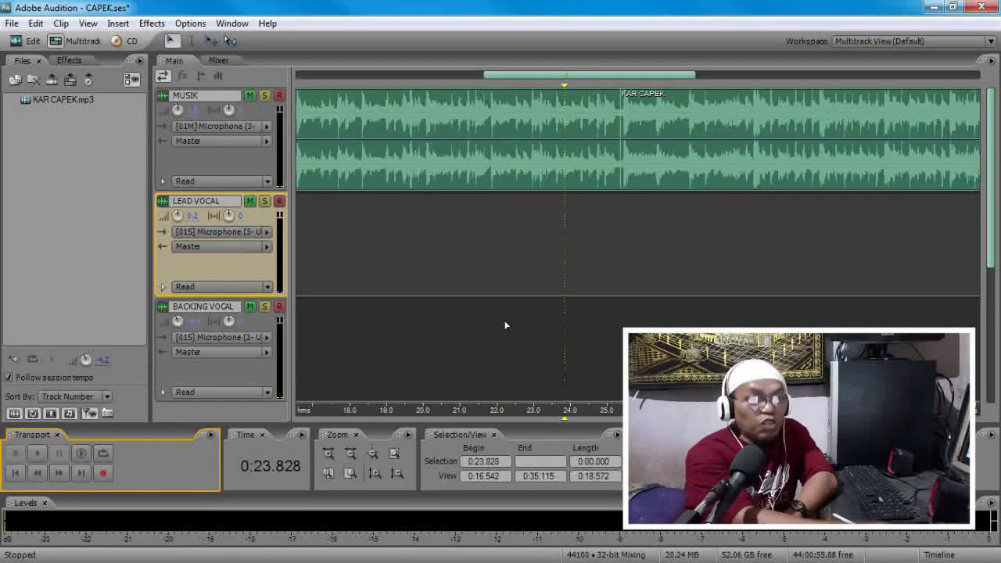
{"action": "left_click", "coordinate": [616, 249]}
{"action": "left_click", "coordinate": [328, 454]}
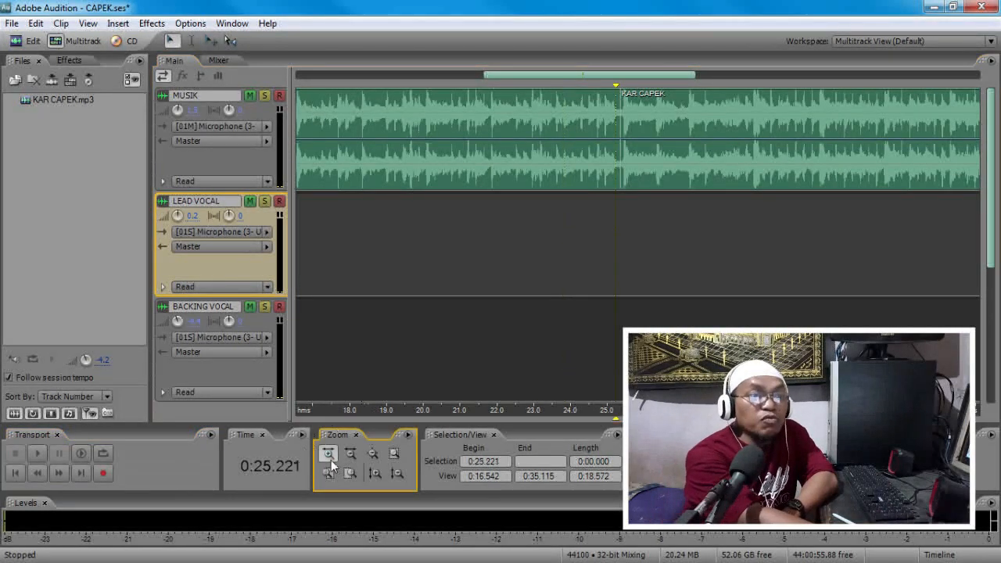
{"action": "left_click", "coordinate": [328, 453]}
{"action": "left_click", "coordinate": [520, 226]}
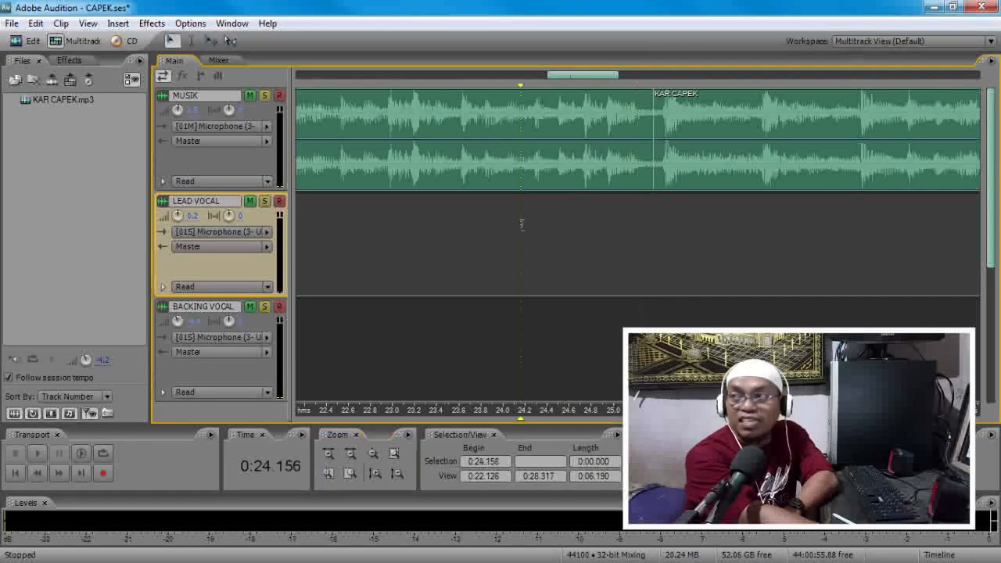
{"action": "left_click", "coordinate": [36, 455]}
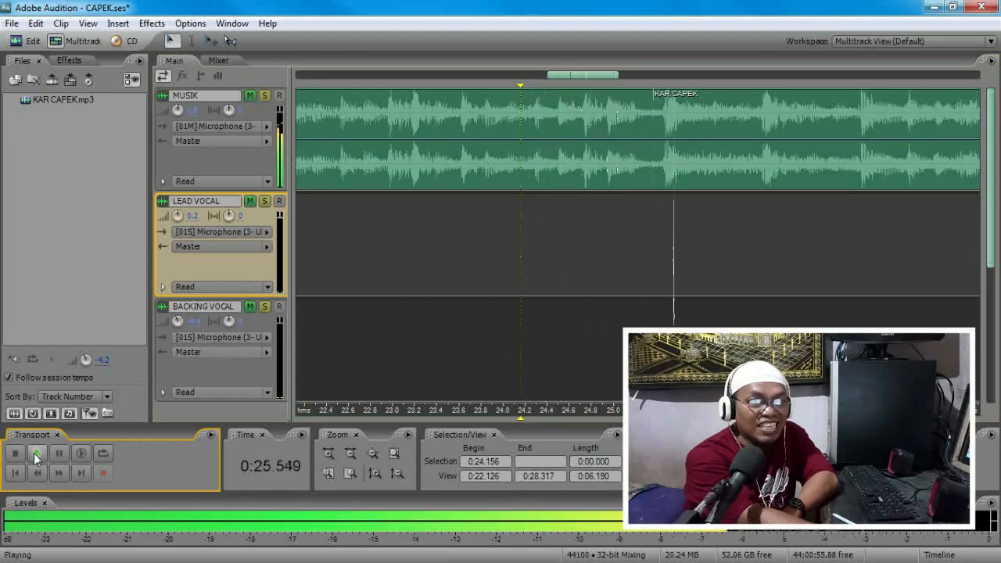
{"action": "left_click", "coordinate": [16, 455]}
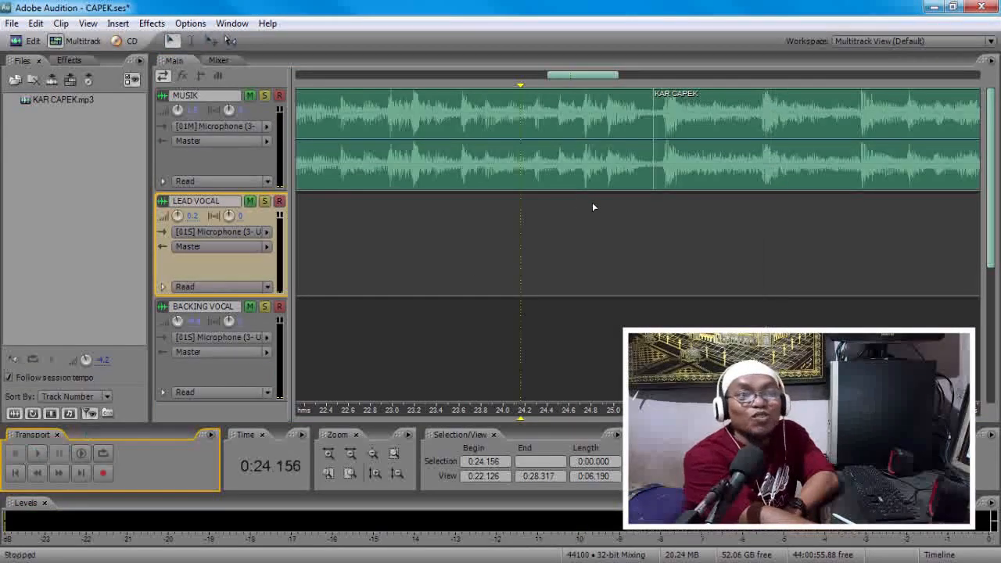
Step: Move the second MUSIK clip slightly earlier so that it starts at about 0:25.33
{"action": "left_click", "coordinate": [647, 188]}
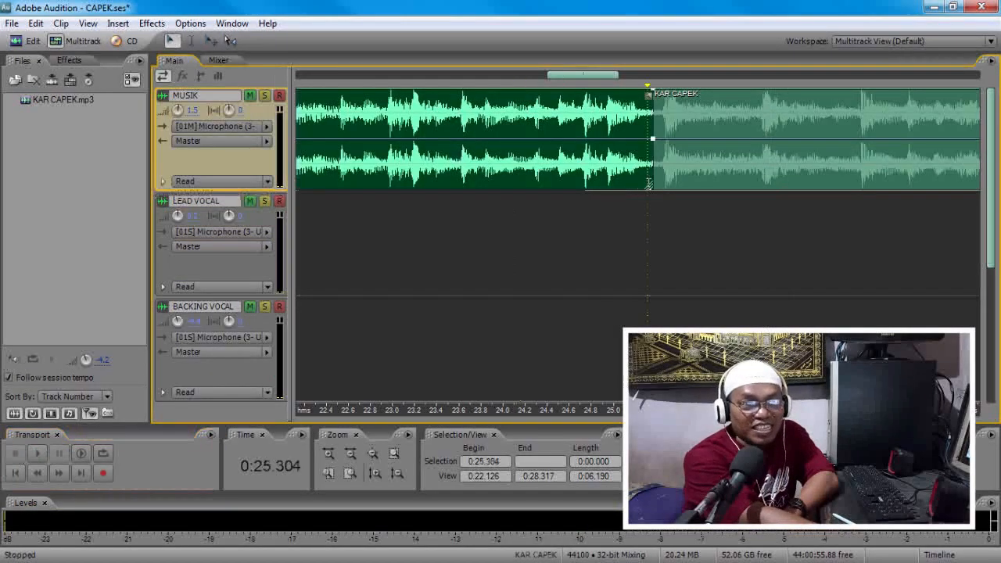
{"action": "left_click", "coordinate": [329, 454]}
{"action": "left_click_drag", "start_coordinate": [655, 172], "coordinate": [649, 177]}
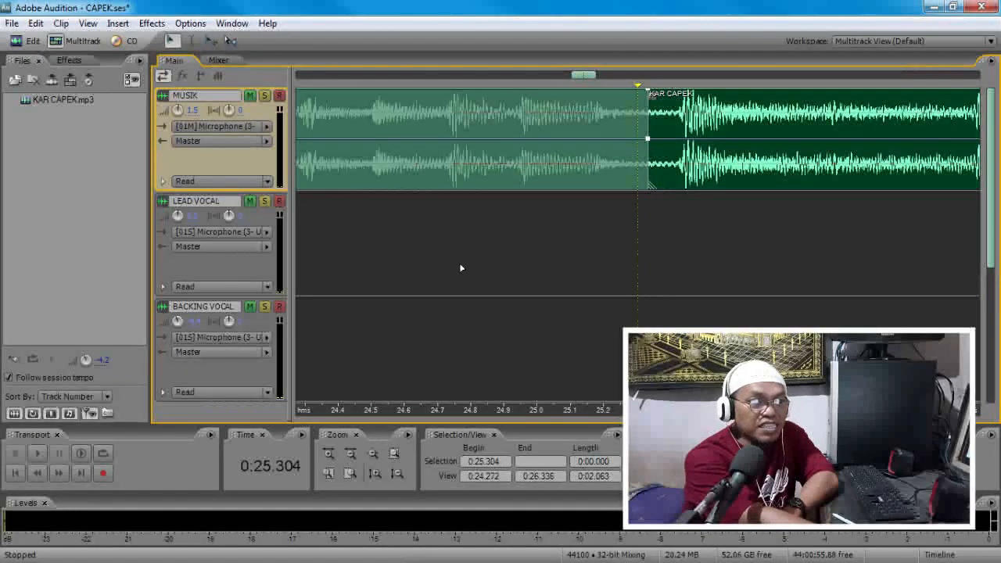
Step: Play the adjusted join on the MUSIK track from 0:24.774, and stop after it
{"action": "left_click", "coordinate": [461, 268]}
{"action": "left_click", "coordinate": [37, 454]}
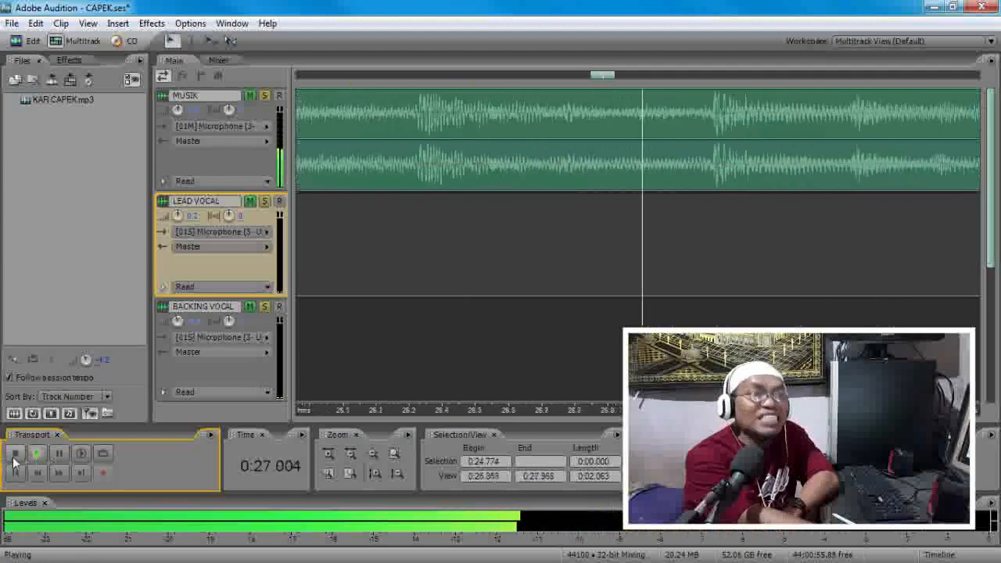
{"action": "left_click", "coordinate": [15, 454]}
Step: Trim a sliver off the second MUSIK clip's start and set the clip back against the first one
{"action": "left_click", "coordinate": [332, 457]}
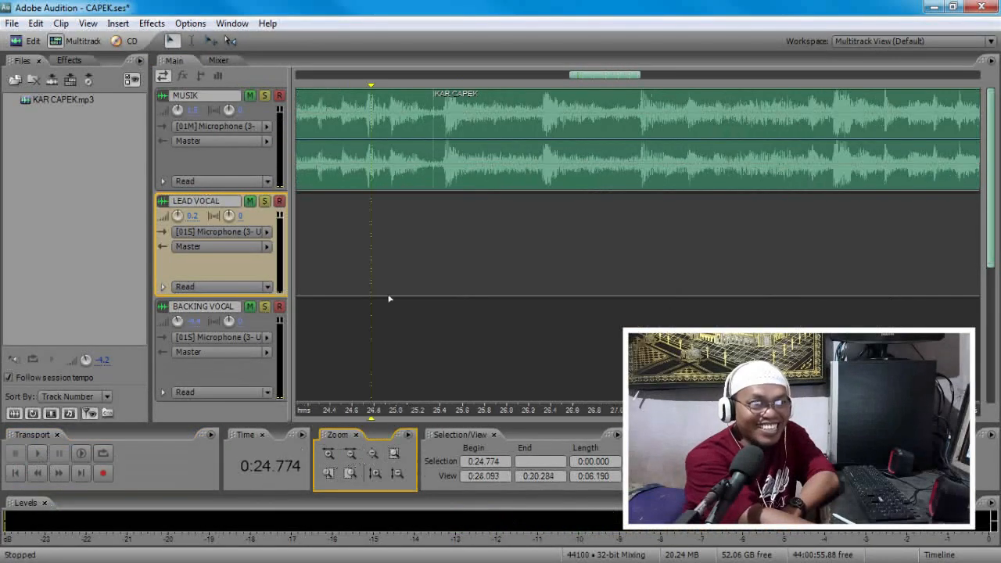
{"action": "left_click", "coordinate": [435, 168]}
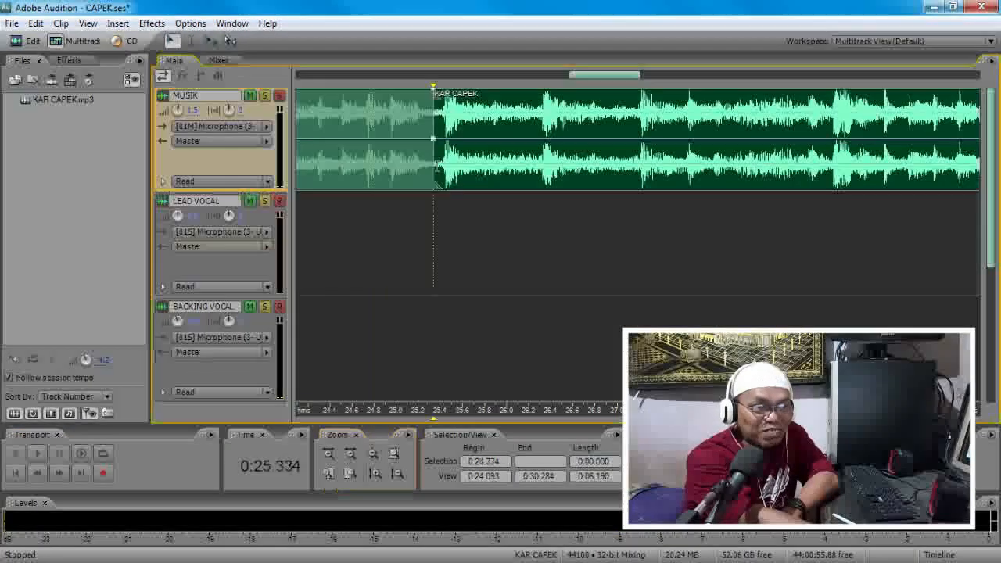
{"action": "left_click", "coordinate": [328, 453]}
{"action": "left_click", "coordinate": [651, 183]}
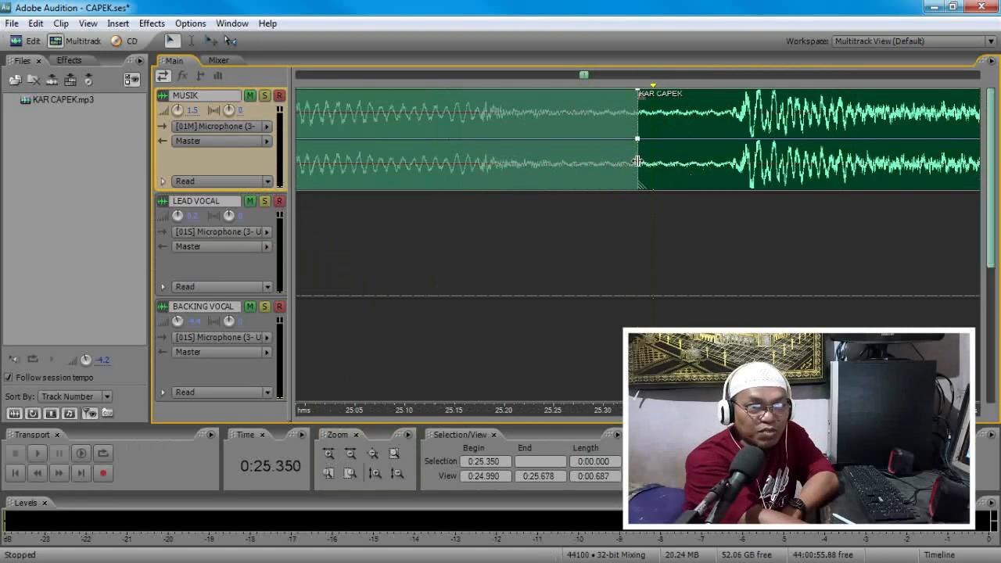
{"action": "left_click_drag", "start_coordinate": [641, 160], "coordinate": [672, 174]}
Step: Play the MUSIK track from 0:24 across the retrimmed join, and stop playback
{"action": "left_click", "coordinate": [356, 460]}
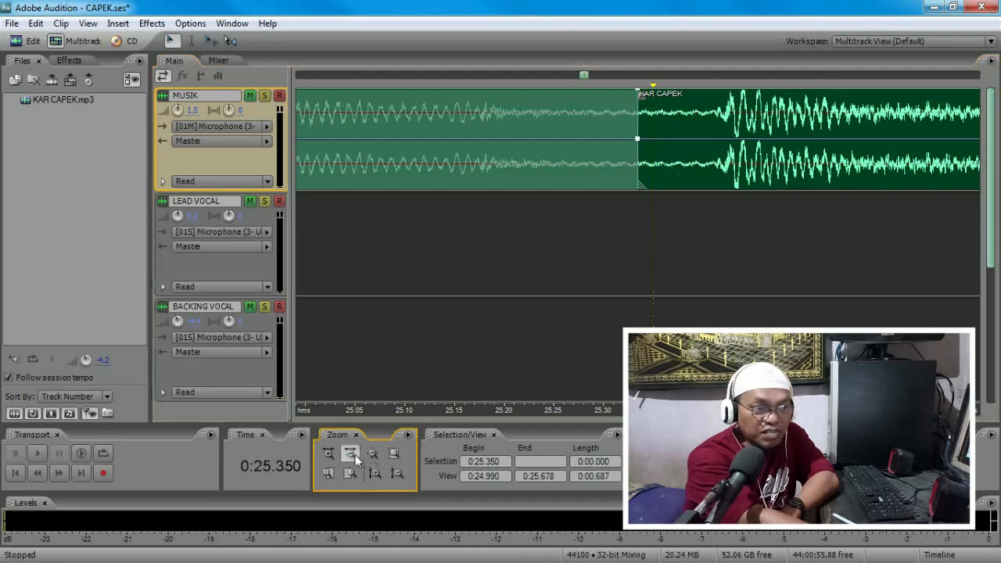
{"action": "left_click", "coordinate": [356, 460]}
{"action": "left_click", "coordinate": [483, 255]}
{"action": "left_click", "coordinate": [41, 458]}
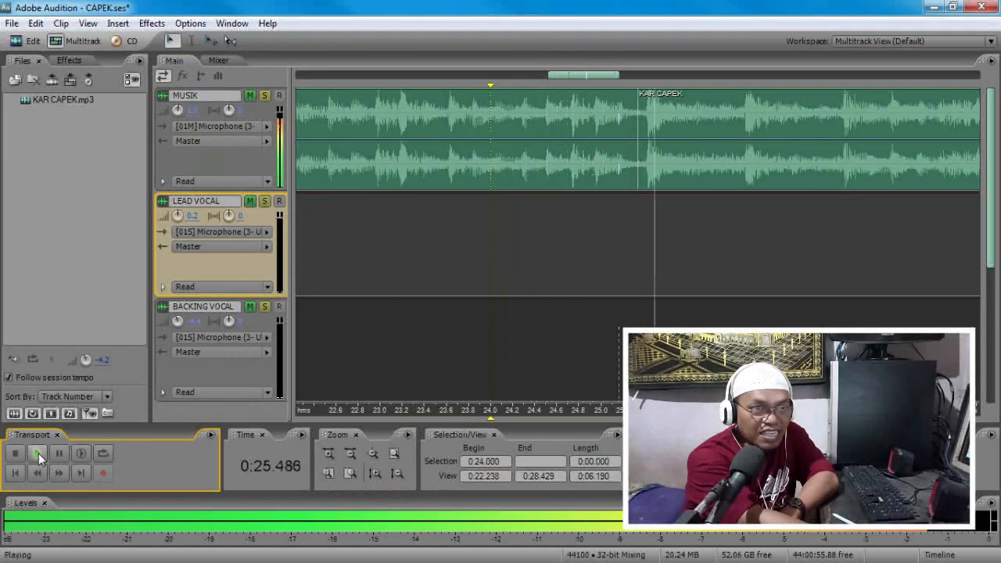
{"action": "left_click", "coordinate": [15, 453]}
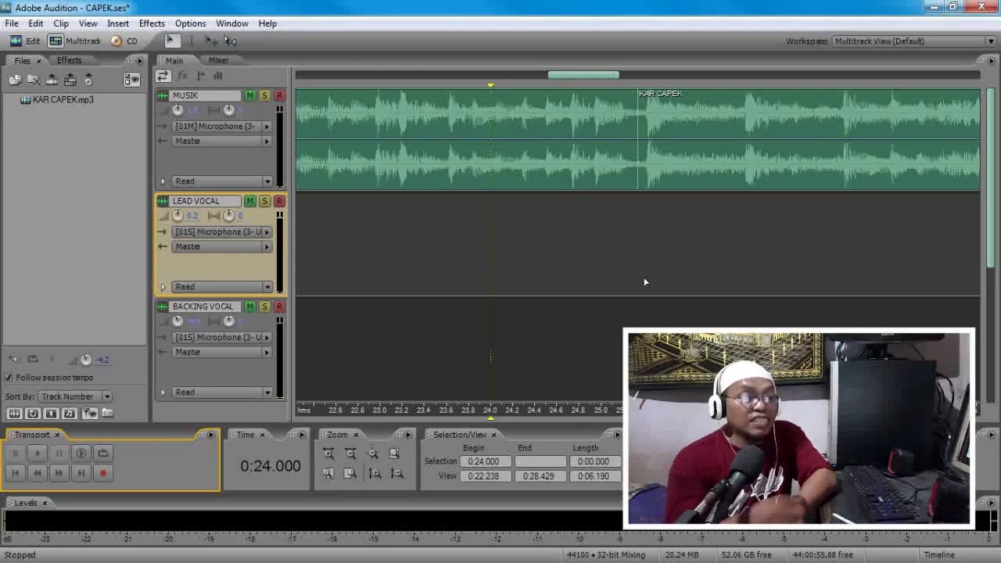
Step: Separate the two MUSIK clips, extending the first clip's end to about 0:26.7 and restoring more audio at the second clip's start
{"action": "left_click", "coordinate": [349, 453]}
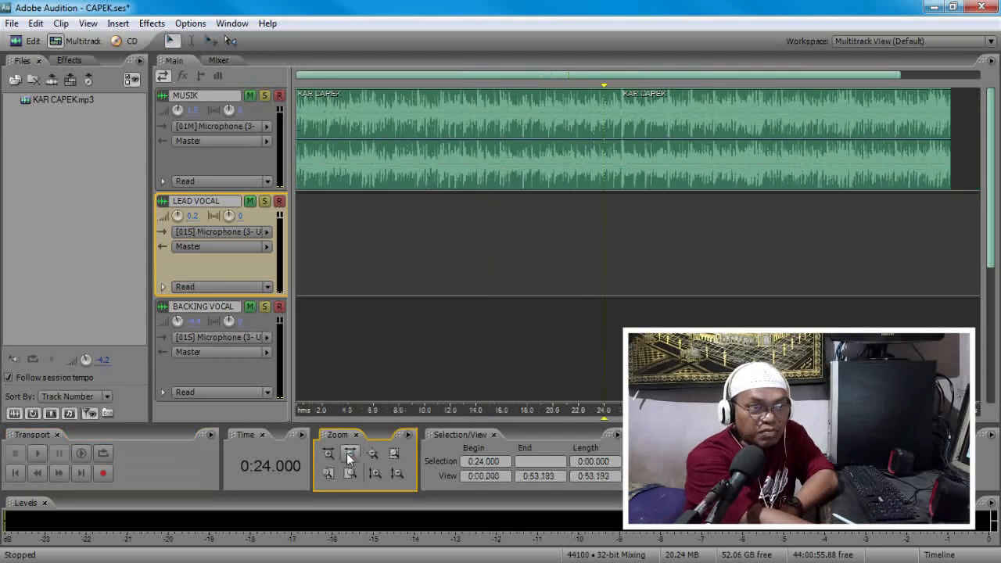
{"action": "scroll", "coordinate": [512, 390], "scroll_direction": "up", "scroll_amount": 5}
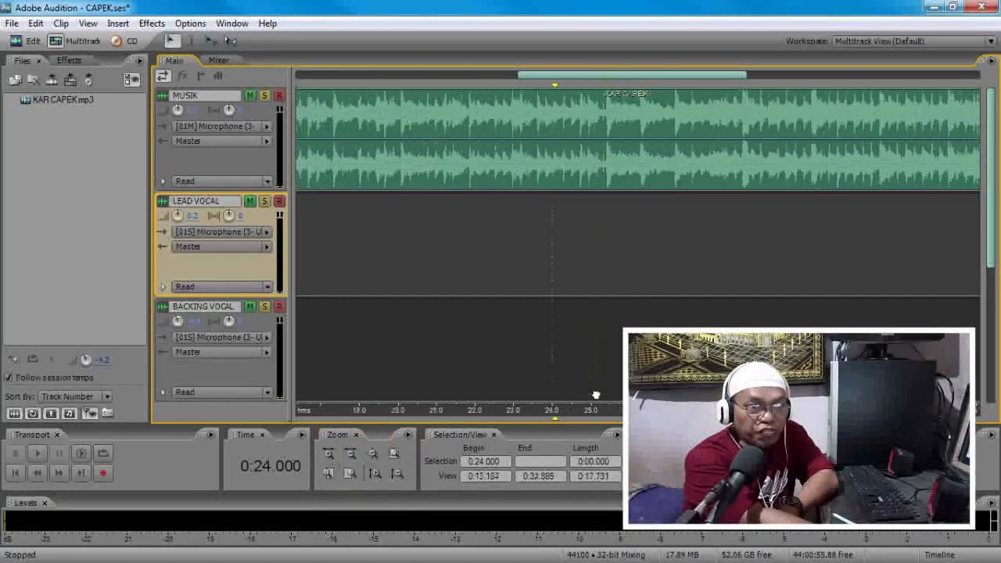
{"action": "left_click_drag", "start_coordinate": [576, 161], "coordinate": [731, 183]}
{"action": "left_click", "coordinate": [698, 235]}
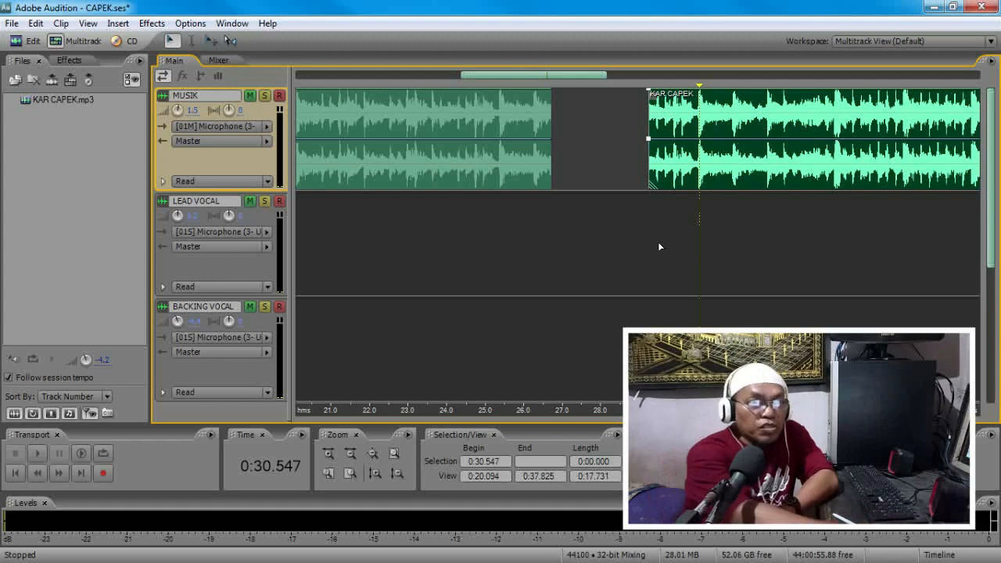
{"action": "left_click", "coordinate": [544, 174]}
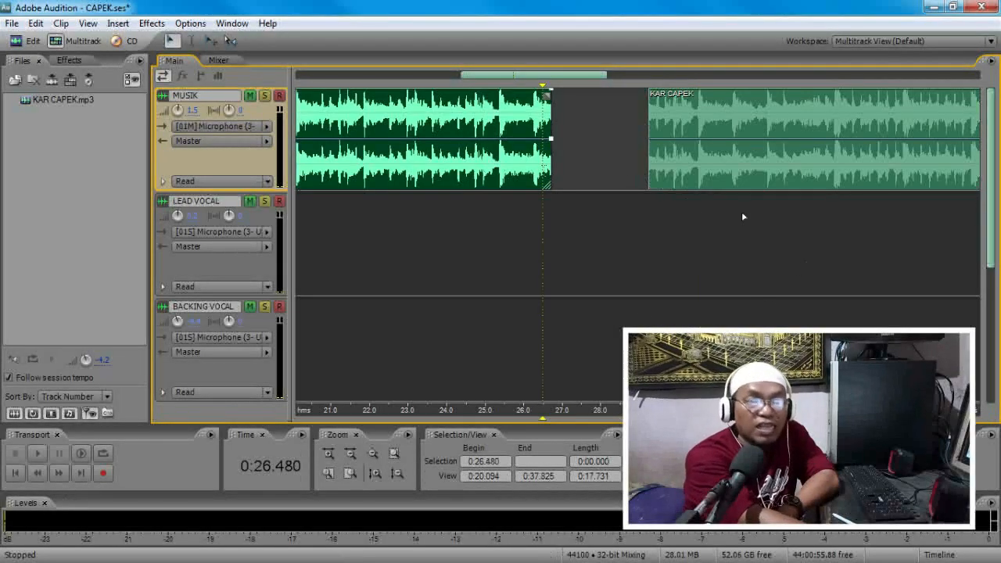
Step: Move the second clip to the LEAD VOCAL track, overlapping the MUSIK clip's end, and align both waveforms at the 0:25.4 beat
{"action": "left_click_drag", "start_coordinate": [753, 159], "coordinate": [563, 241]}
{"action": "left_click", "coordinate": [455, 326]}
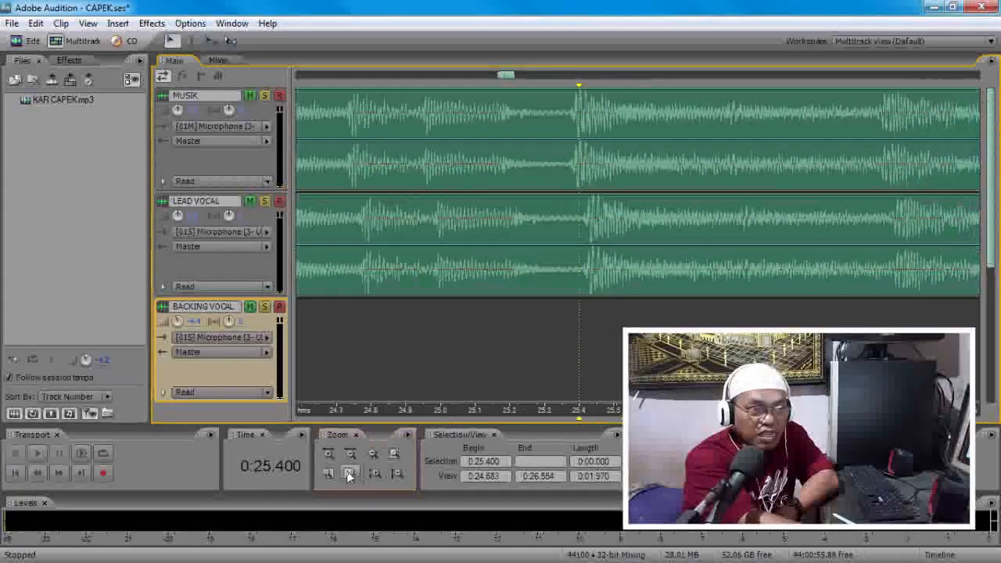
{"action": "left_click", "coordinate": [329, 454]}
{"action": "left_click_drag", "start_coordinate": [744, 232], "coordinate": [736, 211]}
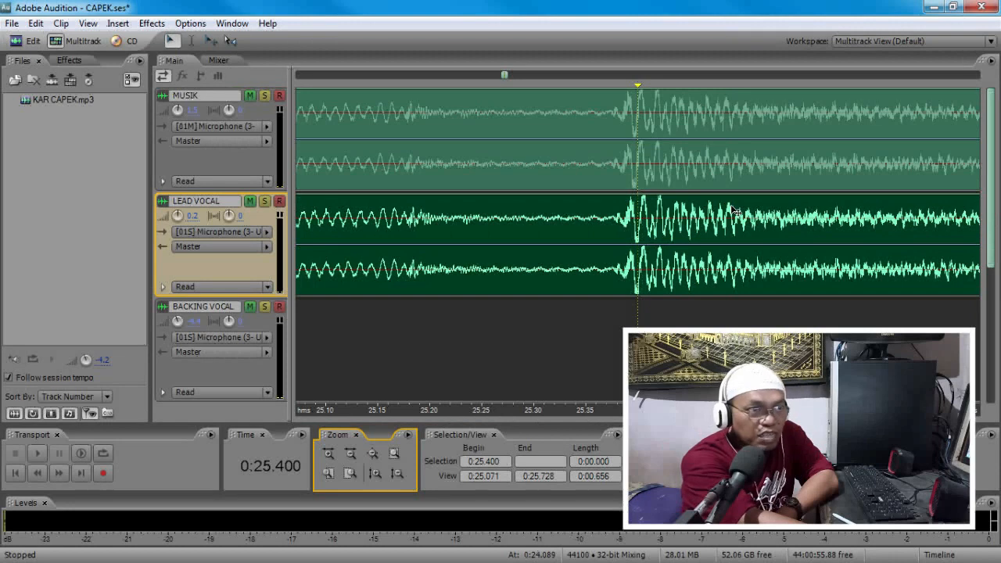
{"action": "left_click", "coordinate": [329, 454]}
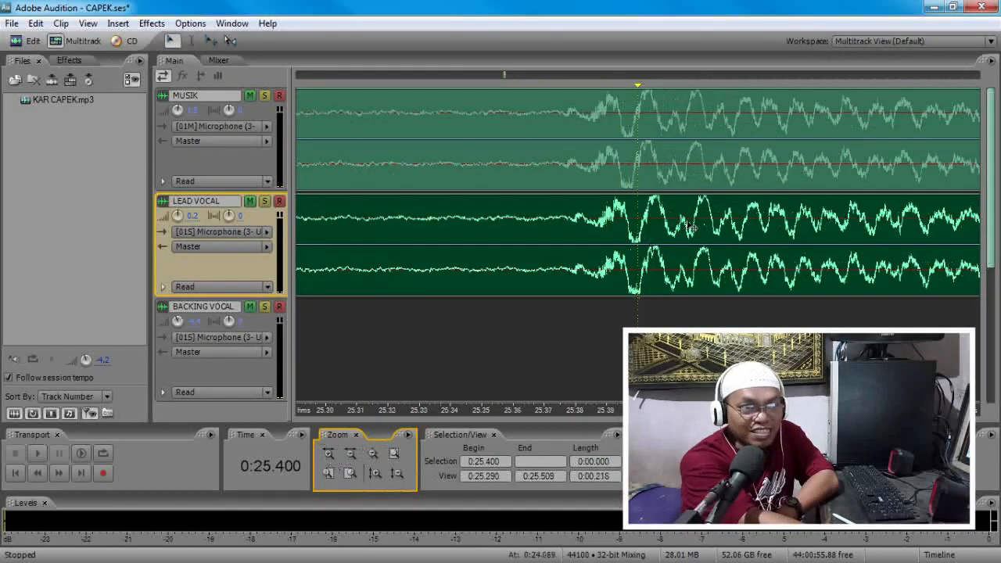
{"action": "left_click", "coordinate": [351, 456]}
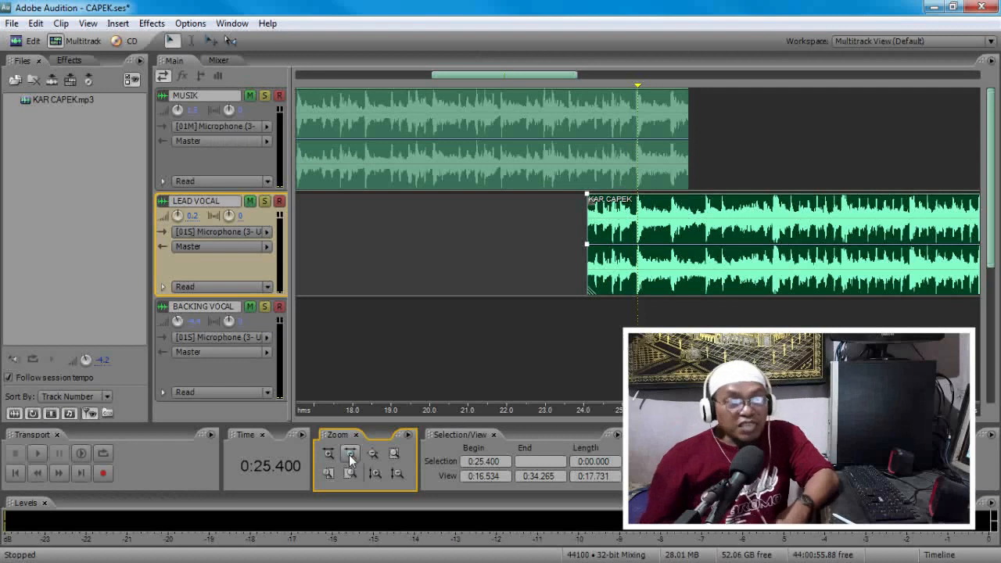
{"action": "left_click", "coordinate": [468, 292]}
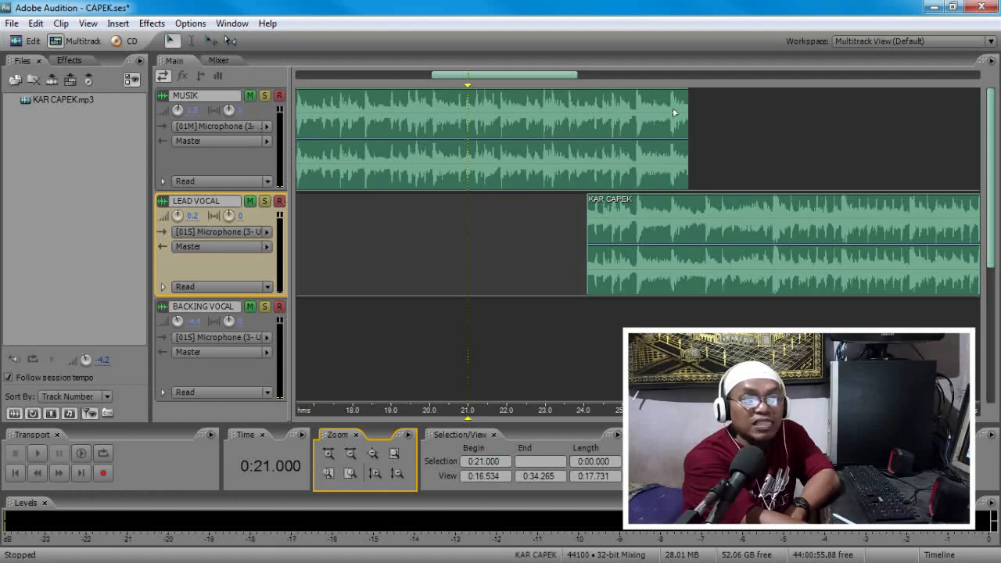
Step: Mark the overlap between the MUSIK and LEAD VOCAL clips, play both tracks from about 0:21.7 across it, and stop playback
{"action": "left_click_drag", "start_coordinate": [588, 323], "coordinate": [689, 336]}
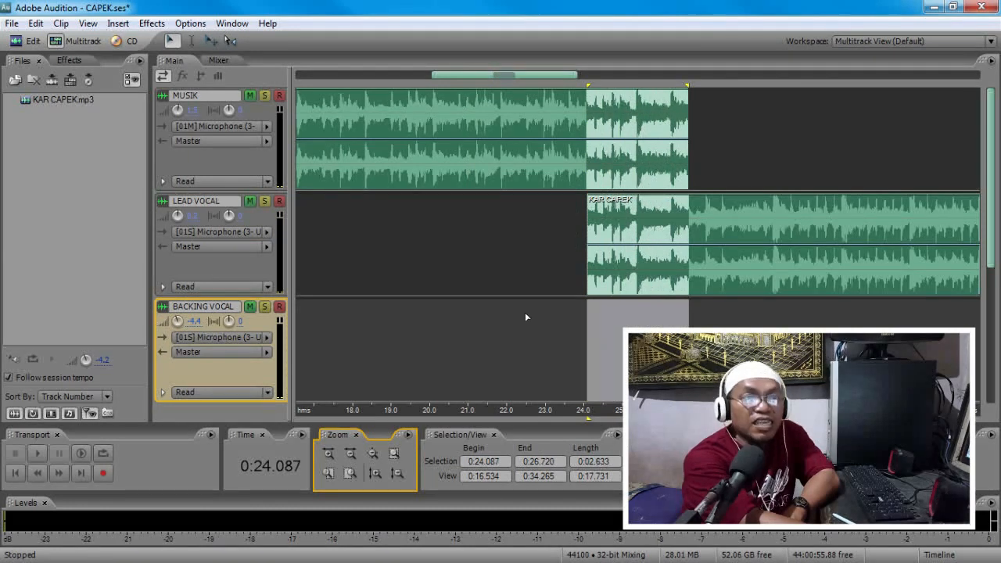
{"action": "left_click", "coordinate": [495, 295]}
{"action": "left_click", "coordinate": [37, 454]}
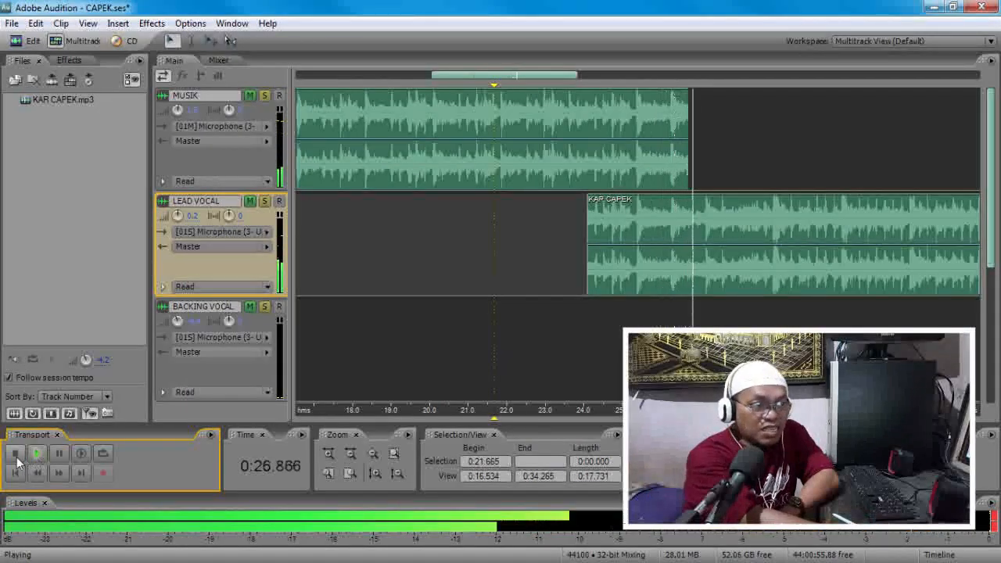
{"action": "left_click", "coordinate": [16, 455]}
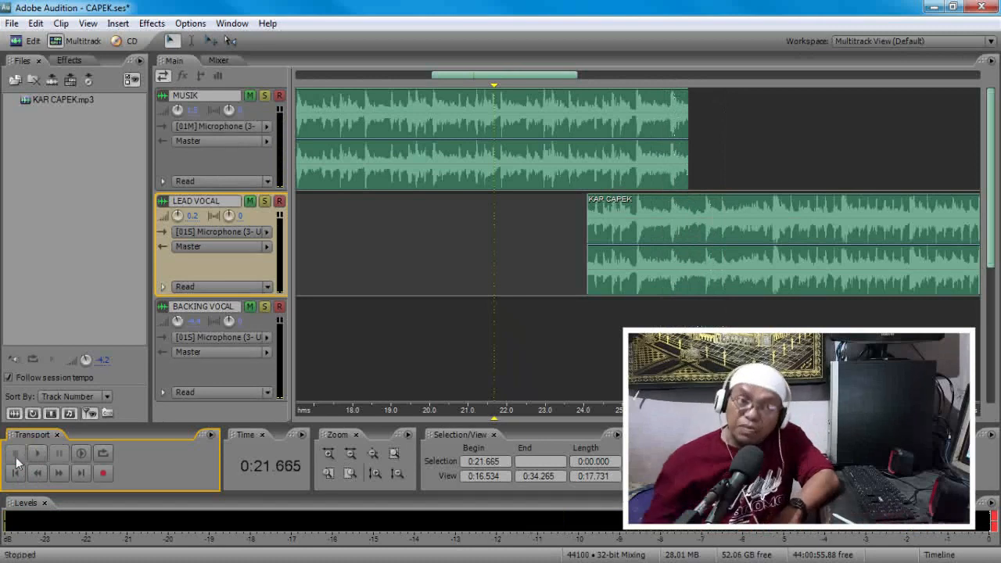
Step: Trim the start of the LEAD VOCAL clip to the MUSIK clip's end at about 0:26.7
{"action": "left_click", "coordinate": [588, 326]}
{"action": "left_click_drag", "start_coordinate": [587, 325], "coordinate": [689, 317]}
{"action": "left_click", "coordinate": [723, 153]}
{"action": "left_click", "coordinate": [601, 244]}
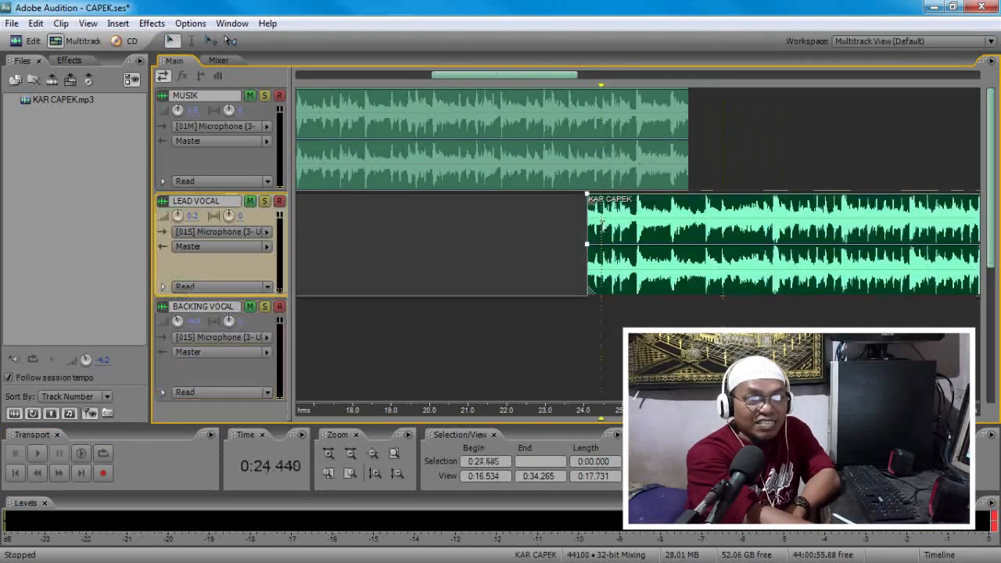
{"action": "left_click_drag", "start_coordinate": [602, 244], "coordinate": [687, 247]}
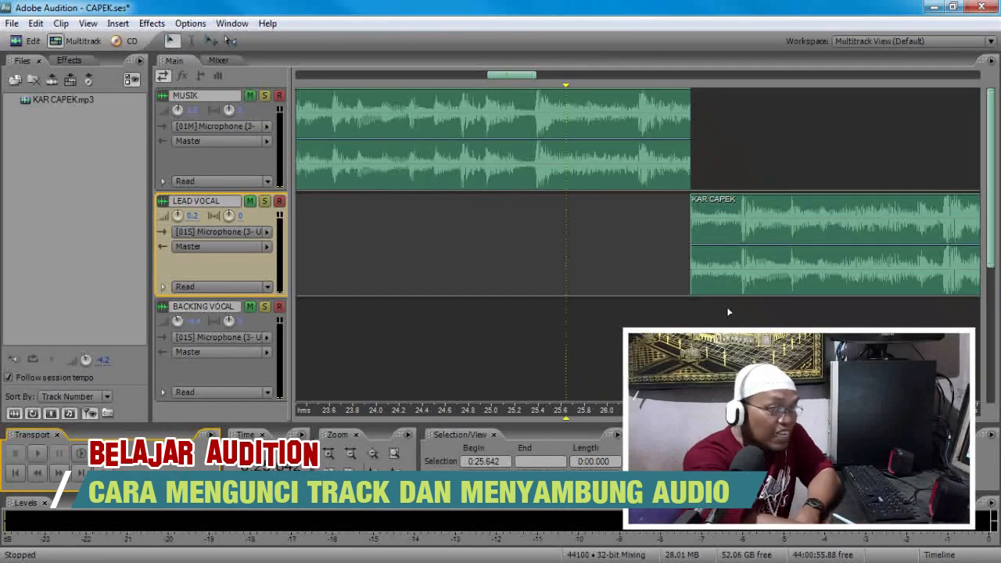
Step: Extend the LEAD VOCAL clip's start back to about 0:25.3, just before the matching beat, and lock the clip in time
{"action": "left_click", "coordinate": [562, 250]}
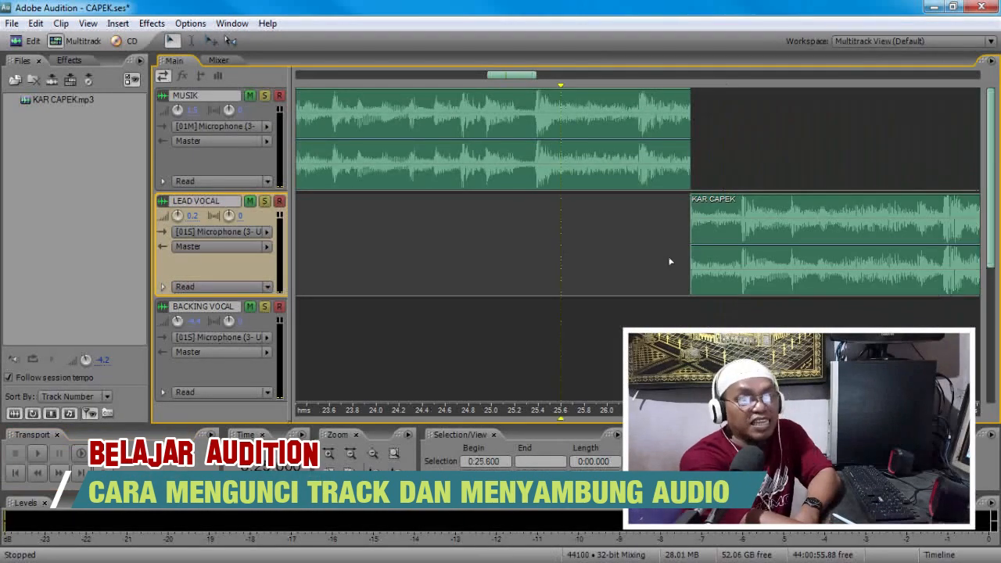
{"action": "left_click", "coordinate": [718, 223]}
{"action": "left_click_drag", "start_coordinate": [691, 224], "coordinate": [532, 208]}
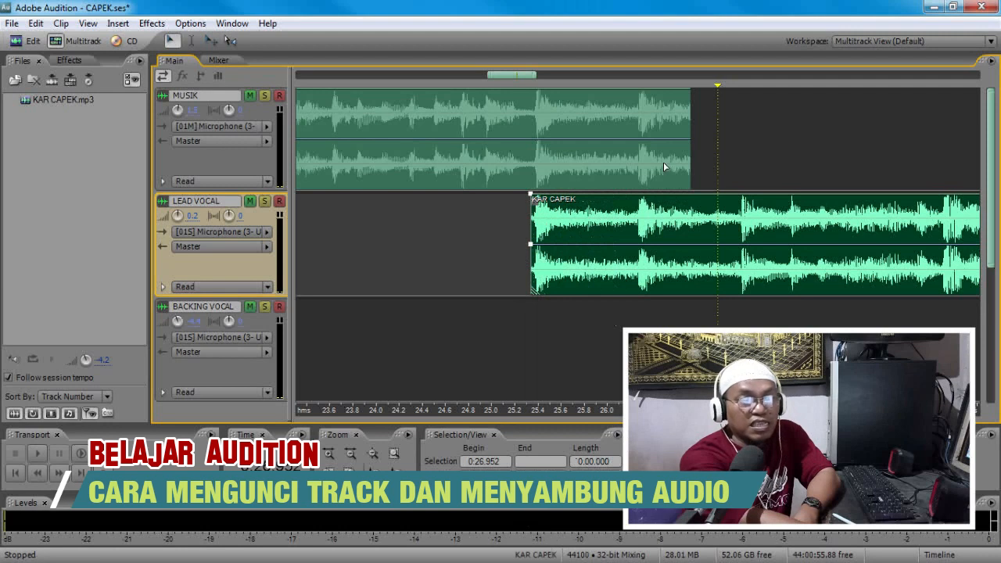
{"action": "right_click", "coordinate": [640, 270]}
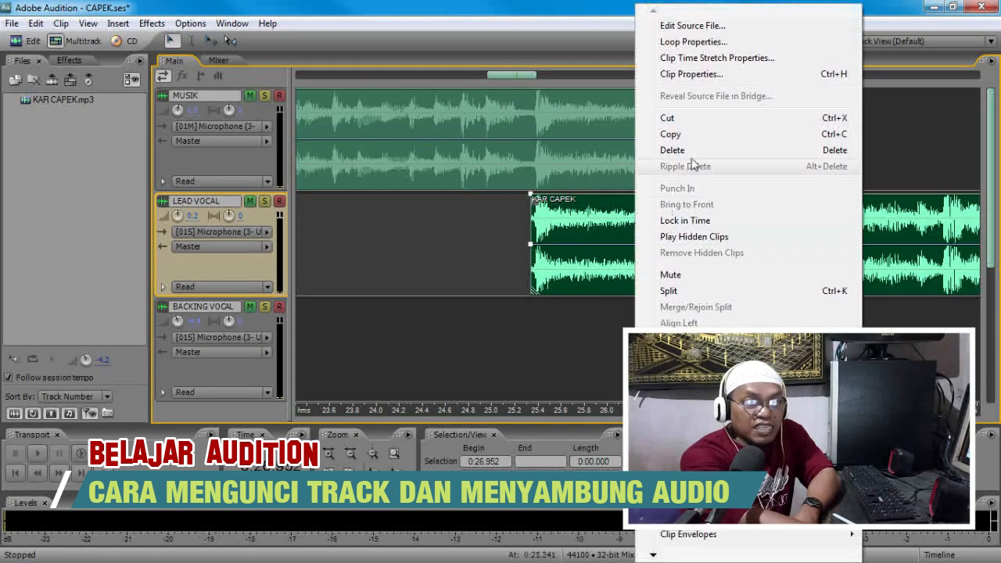
{"action": "left_click", "coordinate": [675, 224]}
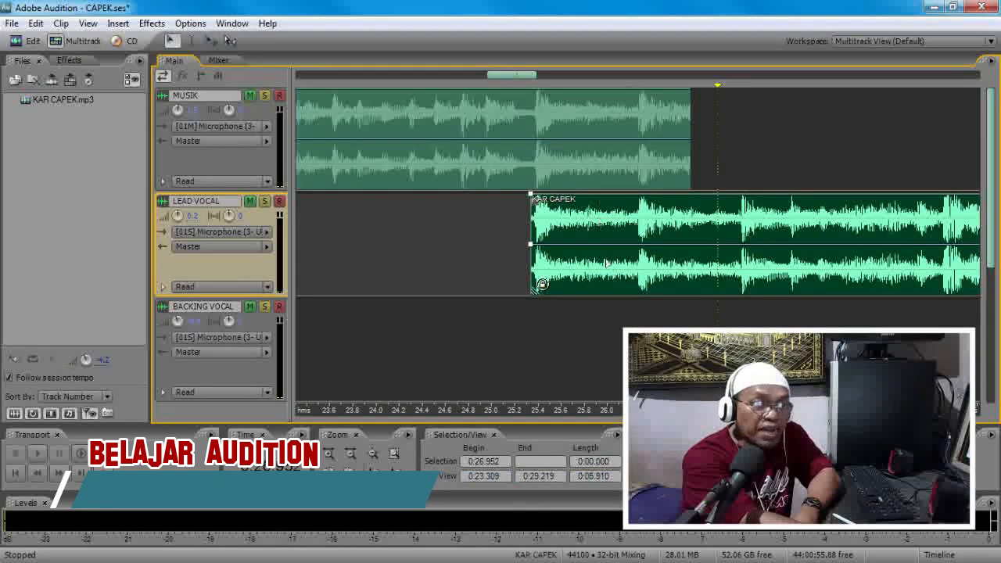
Step: Move the locked clip up to the MUSIK track, crossfading it with the first clip, and select each clip in turn
{"action": "left_click_drag", "start_coordinate": [614, 289], "coordinate": [614, 184]}
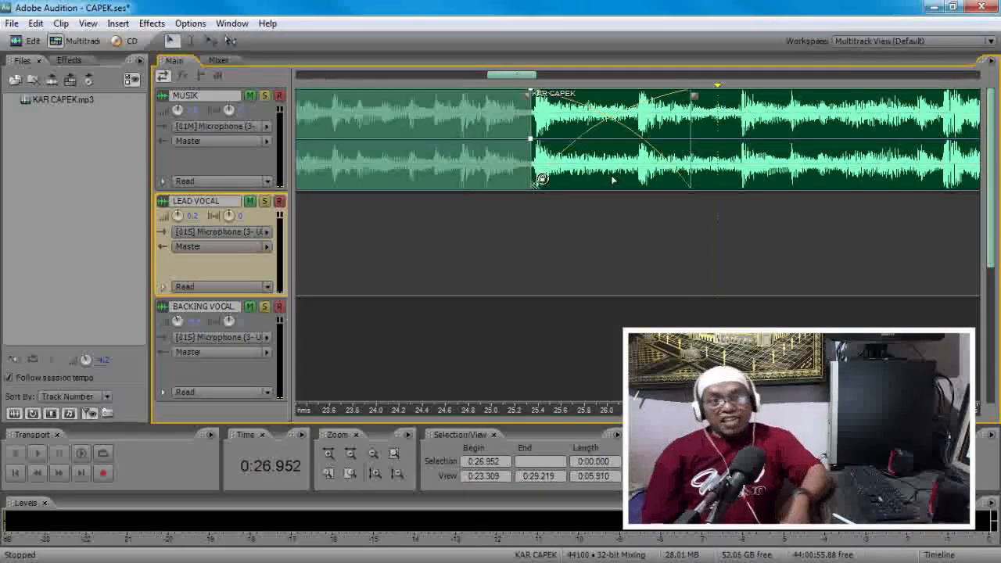
{"action": "left_click", "coordinate": [413, 206]}
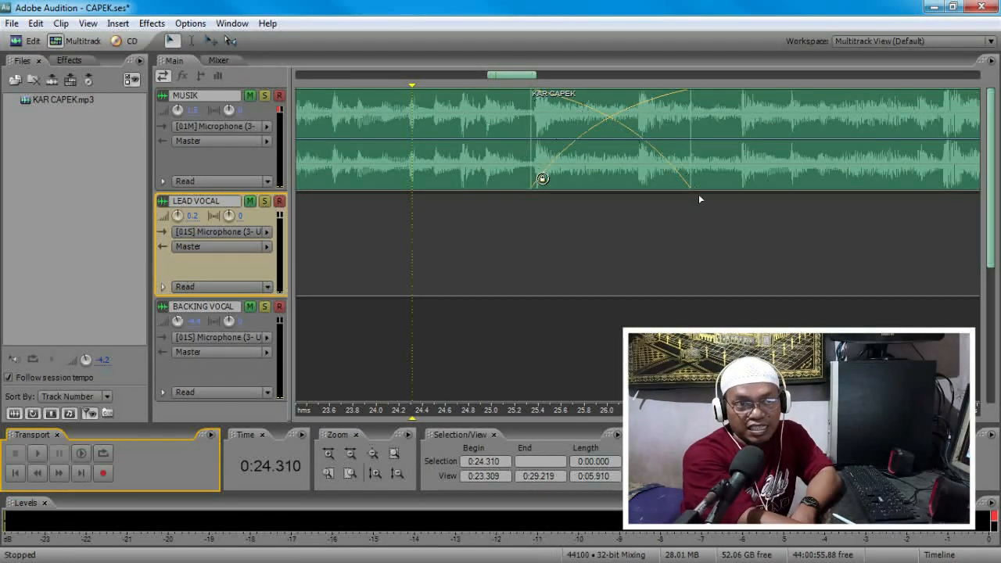
{"action": "left_click", "coordinate": [363, 123]}
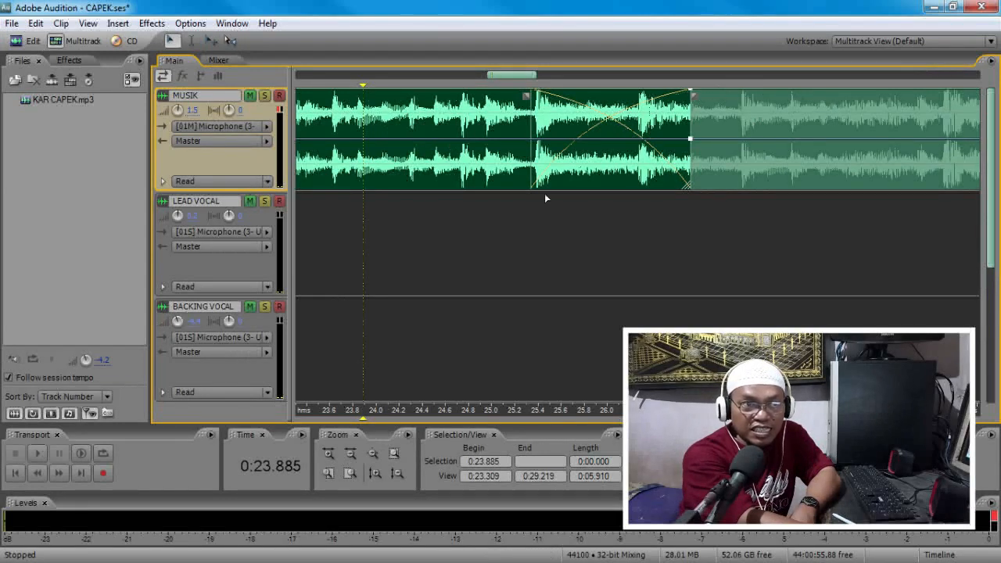
{"action": "left_click", "coordinate": [854, 106]}
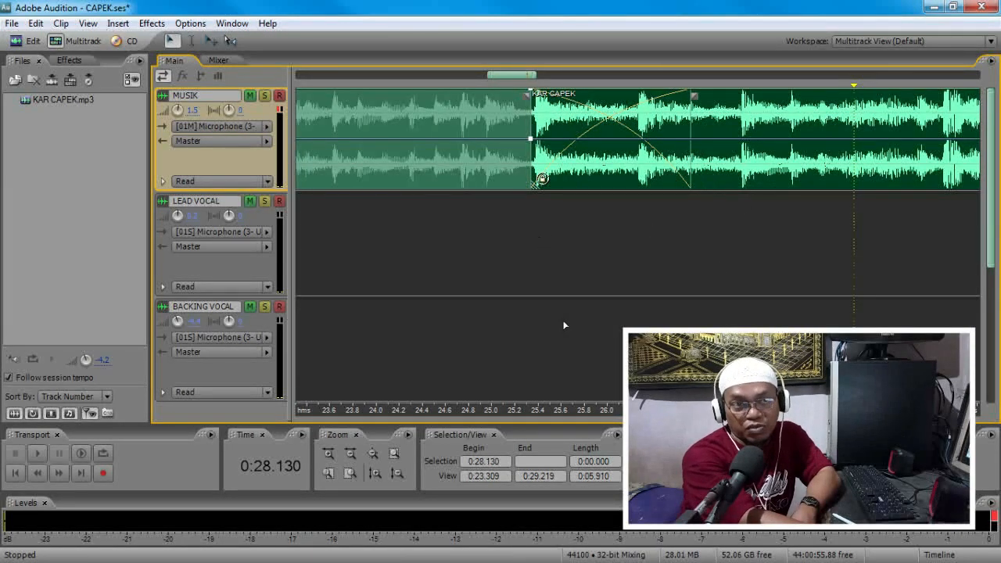
{"action": "left_click", "coordinate": [446, 150]}
{"action": "left_click", "coordinate": [834, 151]}
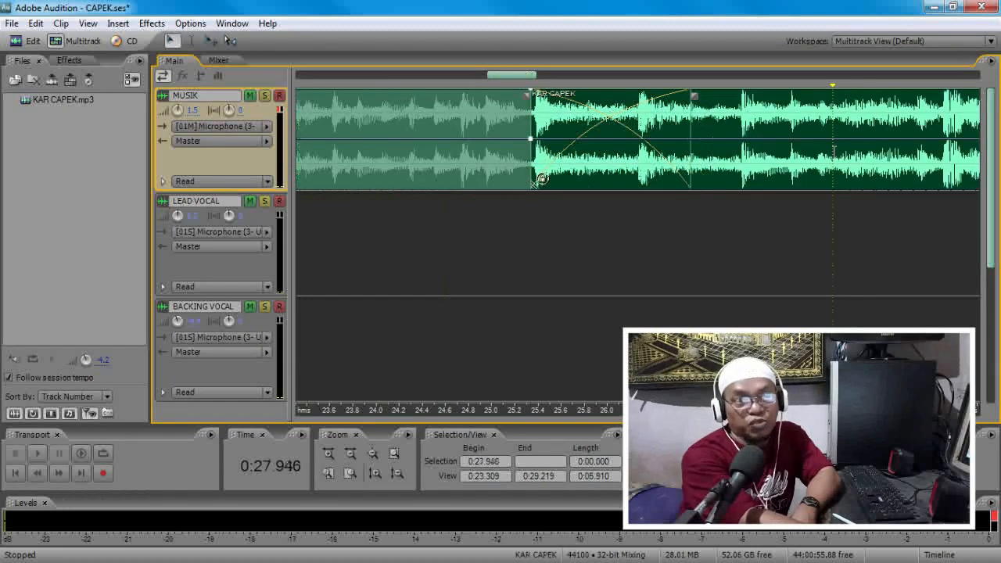
Step: Play the session from about 0:23.8 through the crossfade on the MUSIK track, and stop playback
{"action": "left_click", "coordinate": [358, 228]}
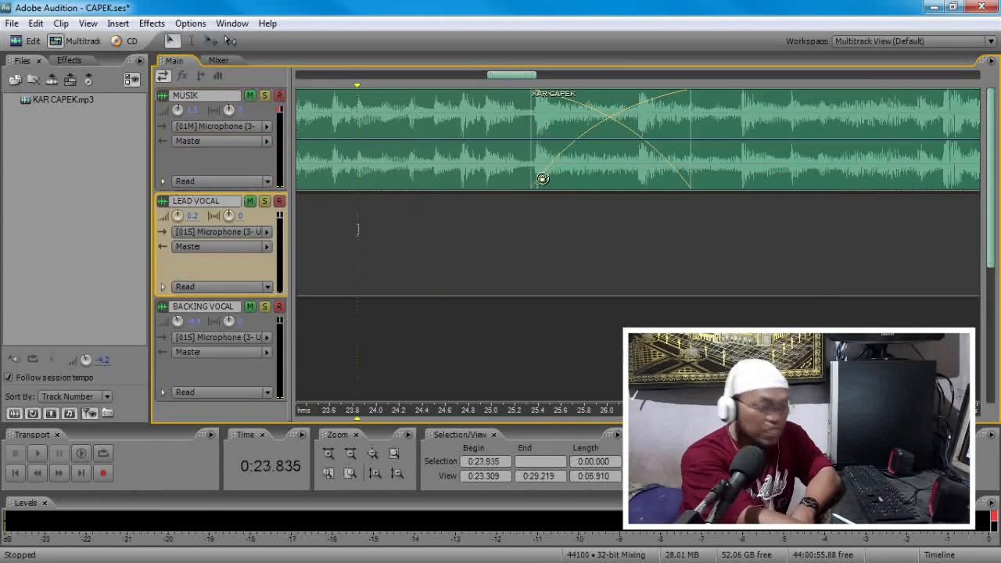
{"action": "key", "text": "space"}
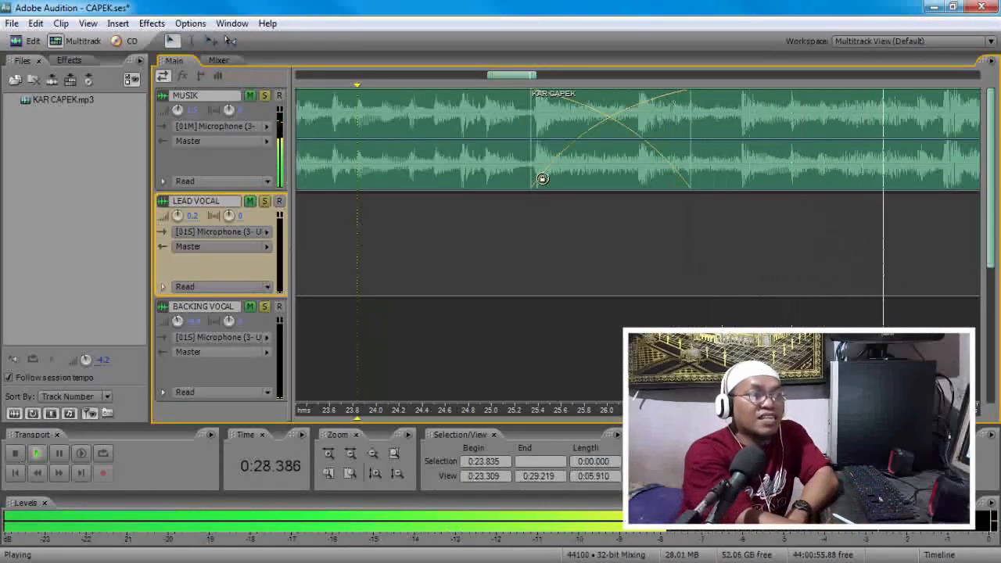
{"action": "left_click", "coordinate": [874, 286]}
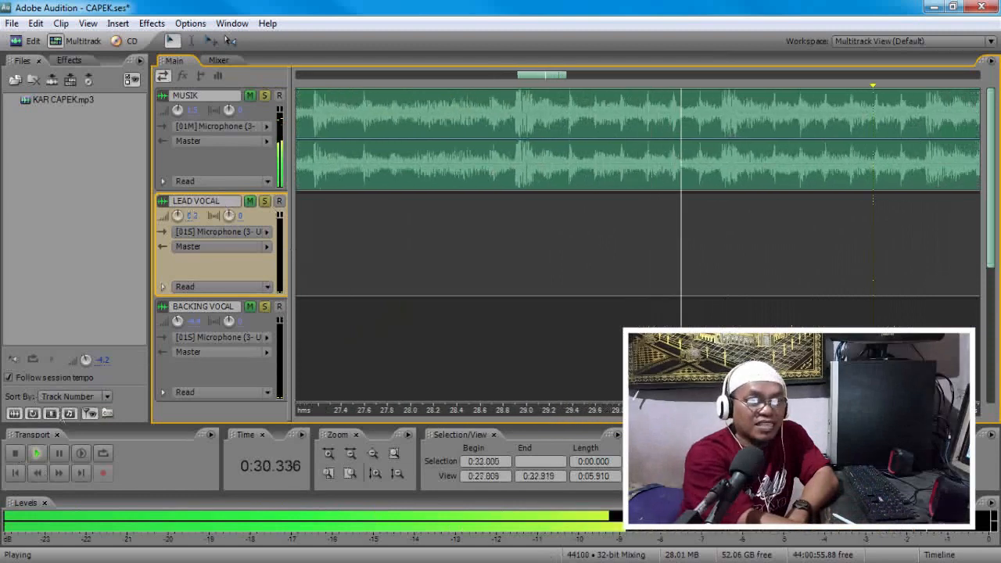
{"action": "left_click", "coordinate": [16, 453]}
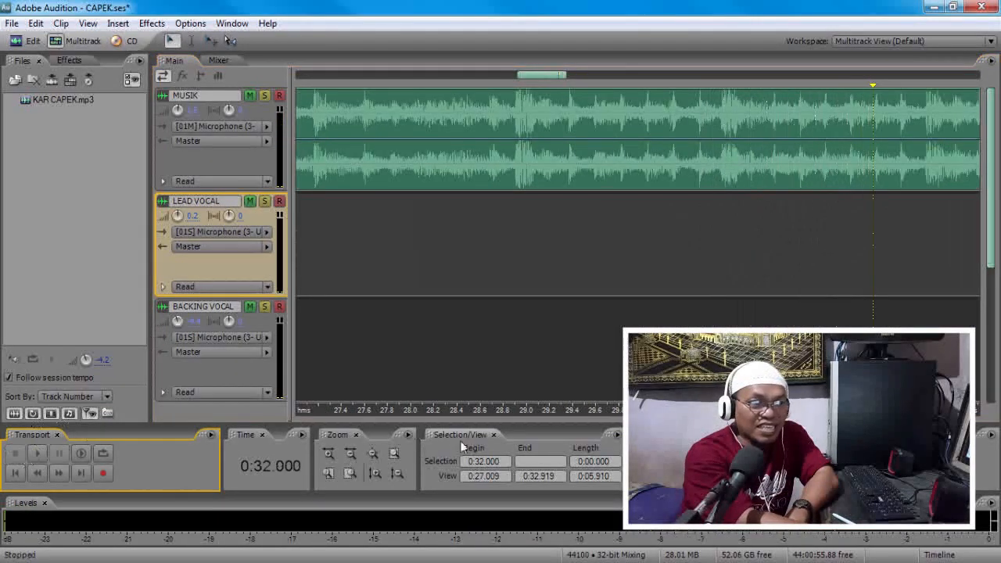
Step: Return the second clip unlocked to LEAD VOCAL with its start at about 0:26.7, and nudge it slightly later to leave a tiny gap
{"action": "left_click", "coordinate": [358, 459]}
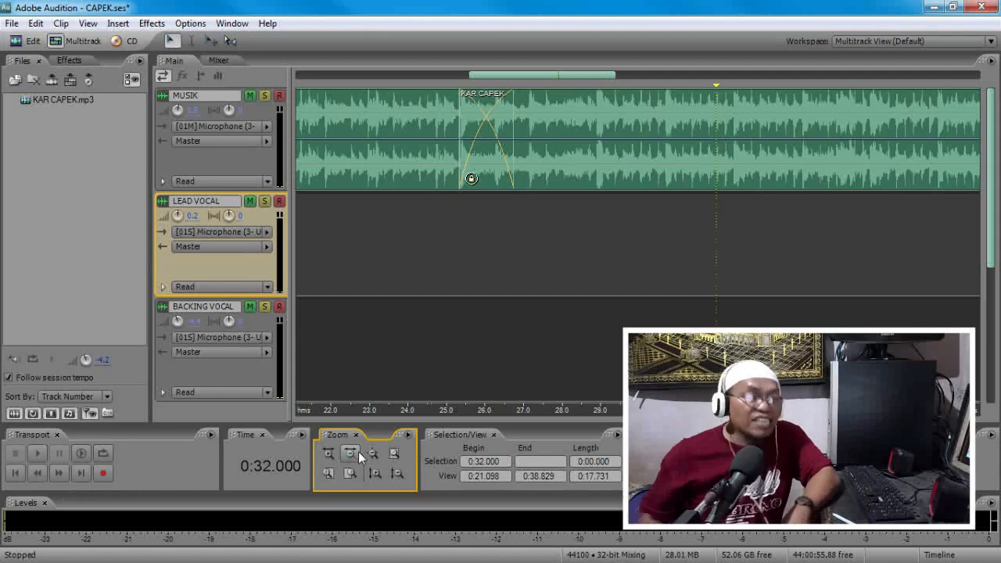
{"action": "right_click", "coordinate": [566, 141]}
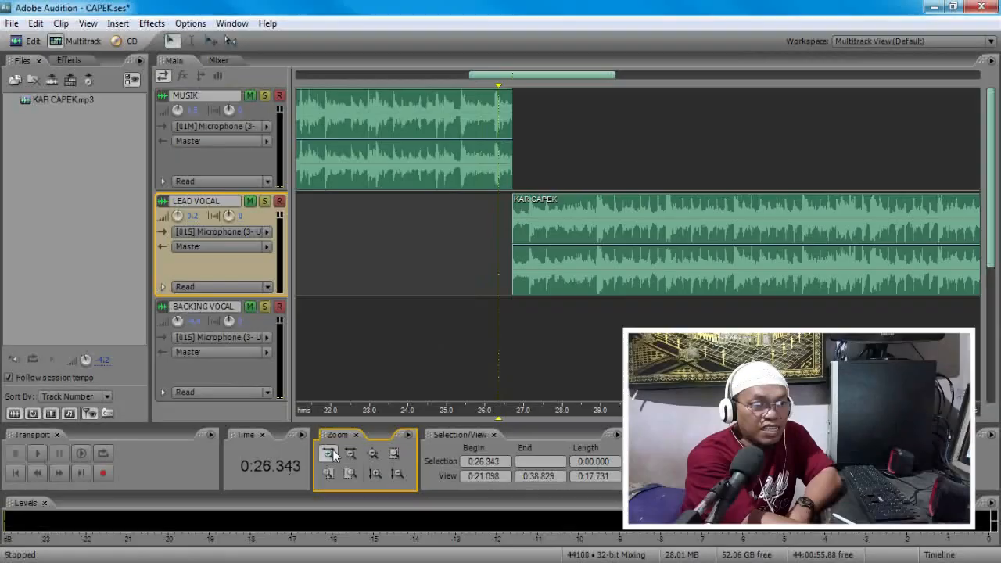
{"action": "left_click", "coordinate": [329, 453]}
{"action": "left_click", "coordinate": [328, 453]}
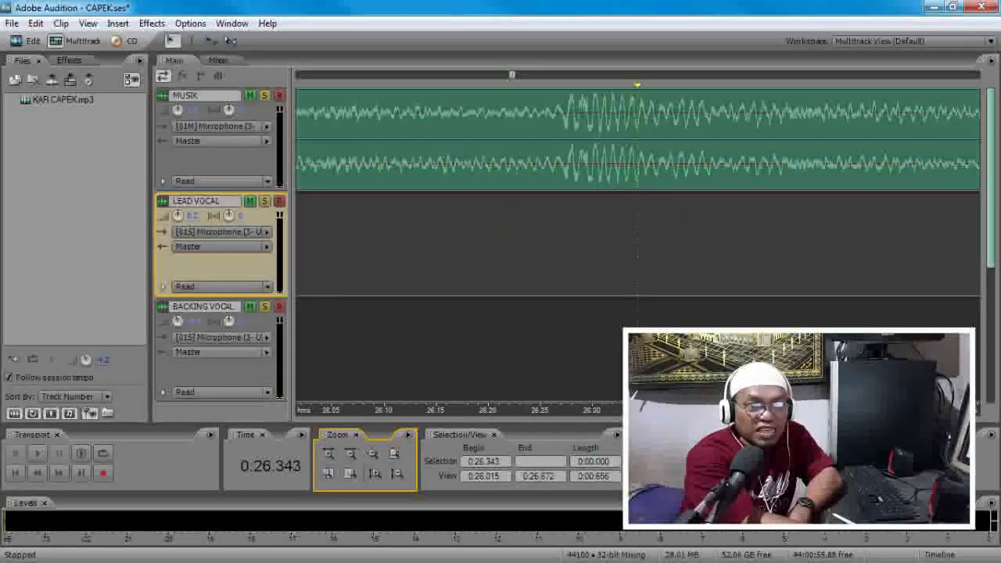
{"action": "left_click_drag", "start_coordinate": [626, 410], "coordinate": [230, 407]}
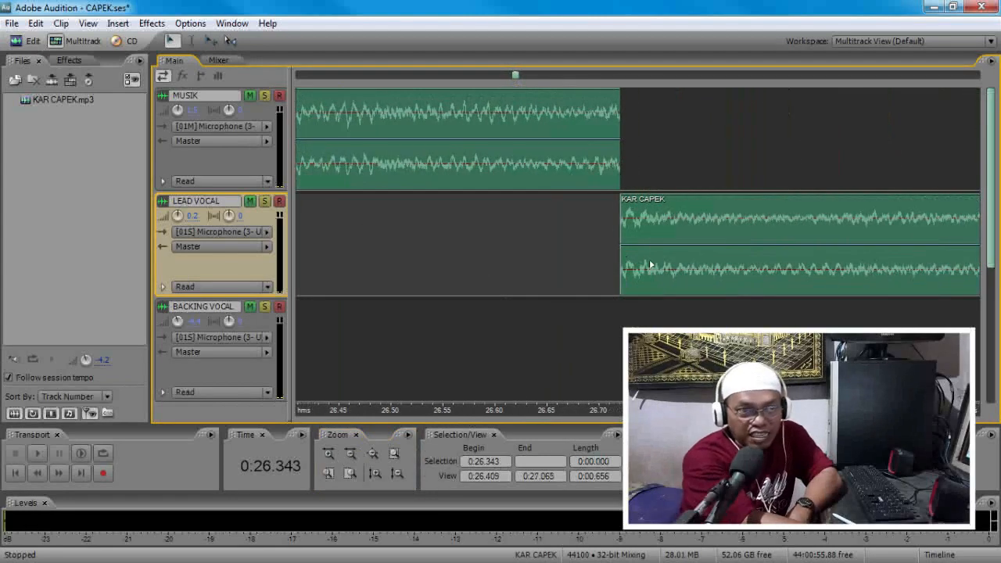
{"action": "left_click_drag", "start_coordinate": [665, 262], "coordinate": [670, 262]}
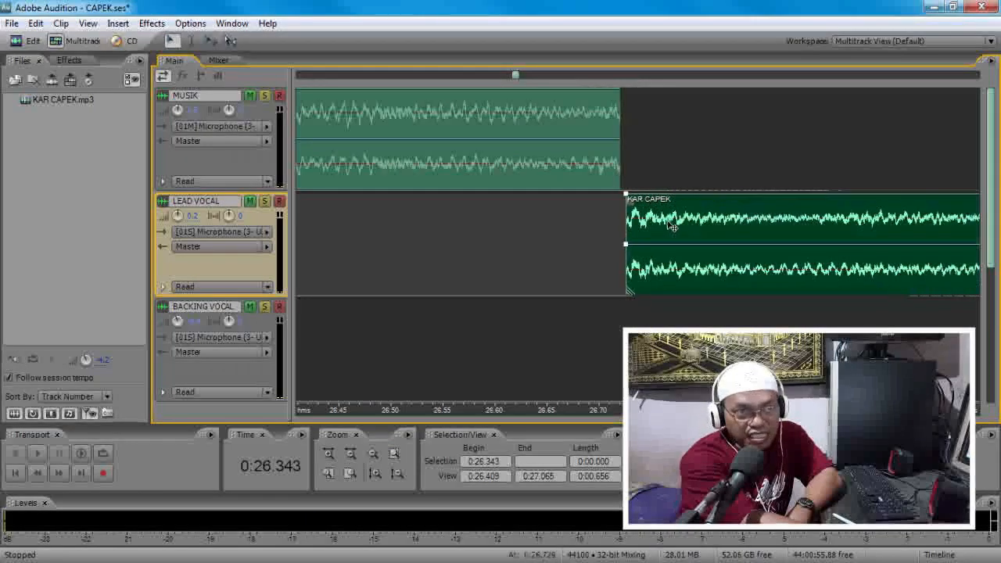
Step: Play across the small gap between the clips from 0:26.524 and again from 0:26.326, stopping playback each time
{"action": "left_click", "coordinate": [416, 291]}
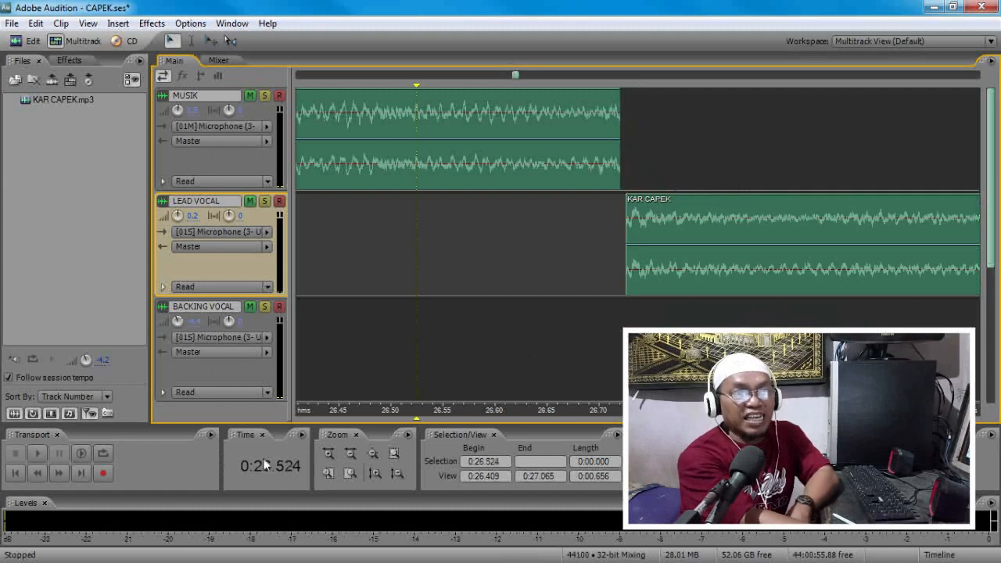
{"action": "left_click", "coordinate": [350, 454]}
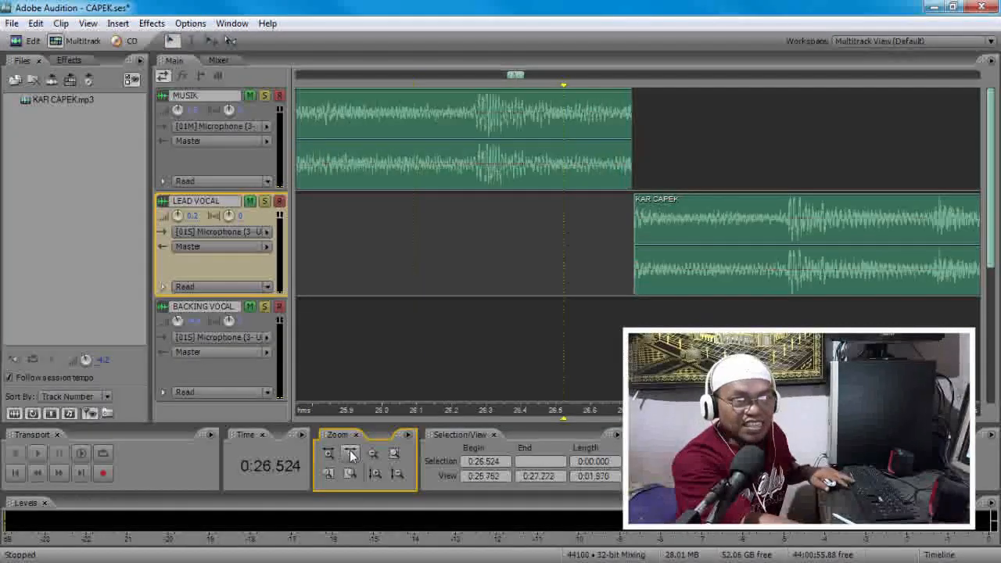
{"action": "key", "text": "space"}
{"action": "key", "text": "space"}
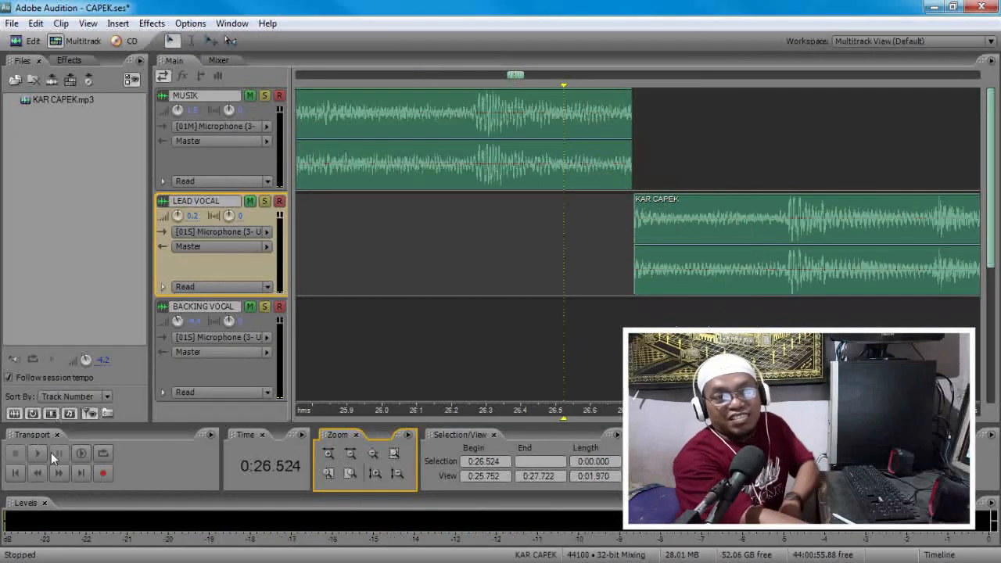
{"action": "left_click", "coordinate": [496, 333]}
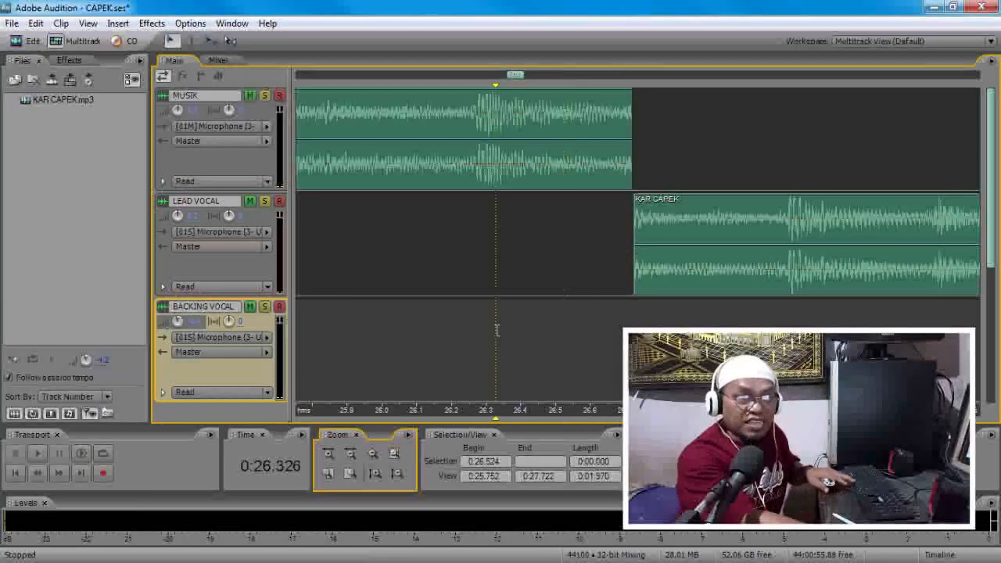
{"action": "key", "text": "alt"}
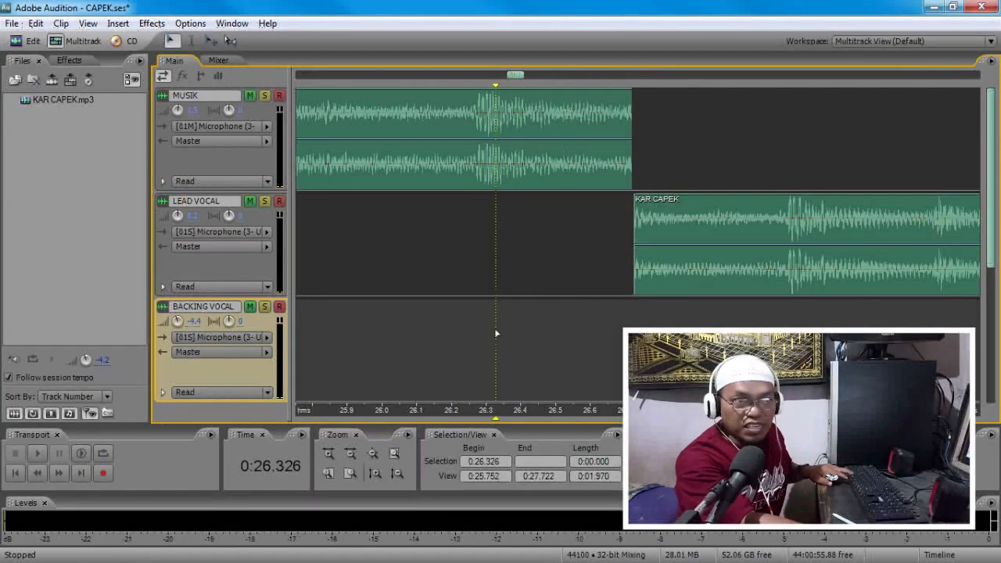
{"action": "key", "text": "space"}
{"action": "key", "text": "space"}
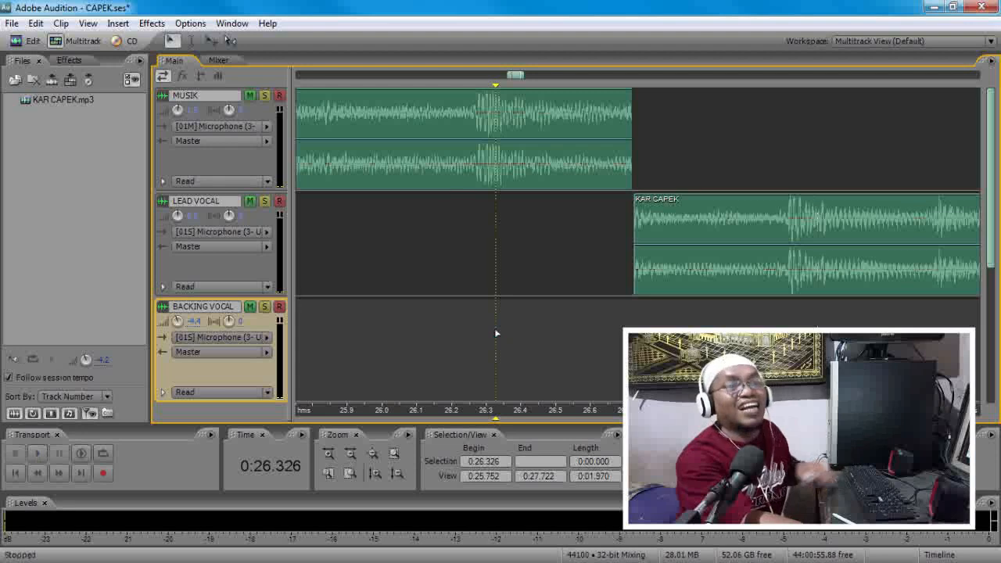
Step: Move the LEAD VOCAL clip slightly earlier so its start lines up exactly with the MUSIK clip's end
{"action": "left_click", "coordinate": [328, 453]}
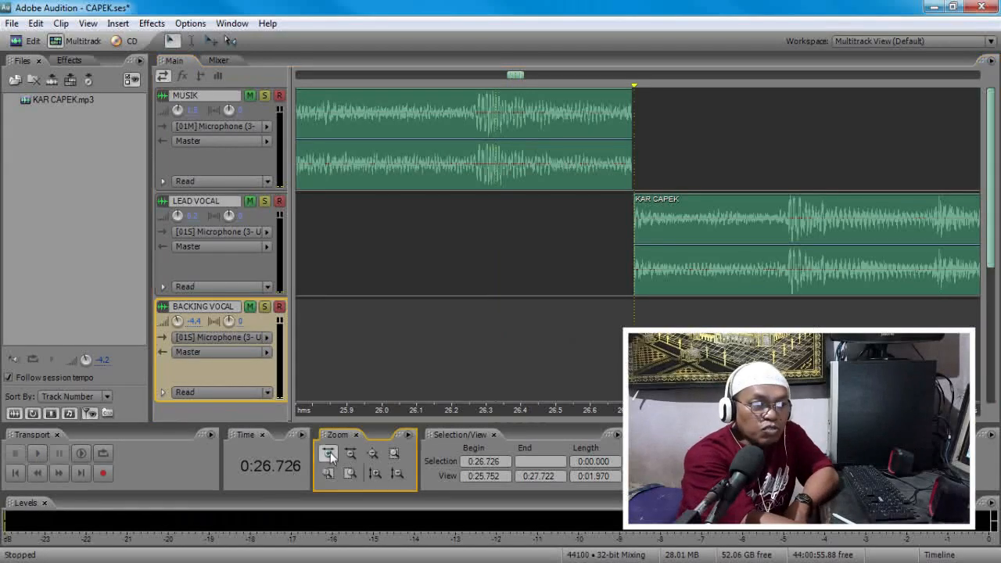
{"action": "left_click_drag", "start_coordinate": [777, 238], "coordinate": [758, 238]}
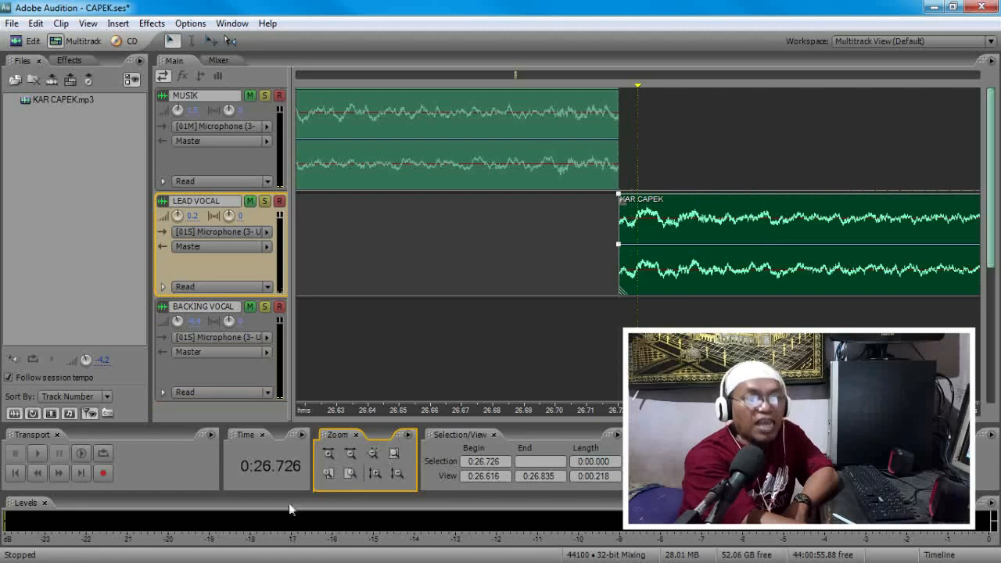
{"action": "left_click", "coordinate": [351, 455]}
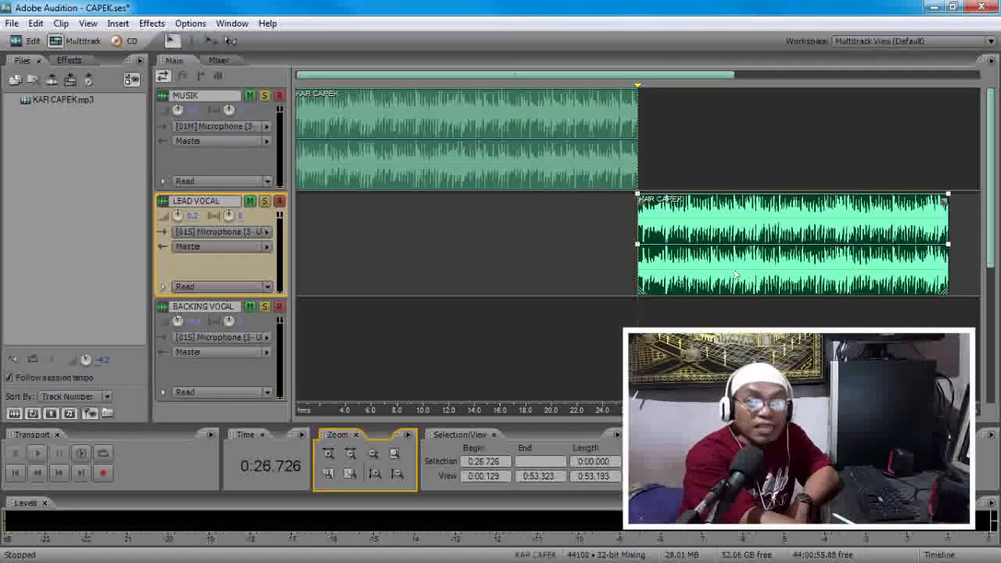
Step: Extend the start of the LEAD VOCAL clip back to about 0:25.27 so it overlaps the end of the MUSIK clip
{"action": "left_click", "coordinate": [691, 219]}
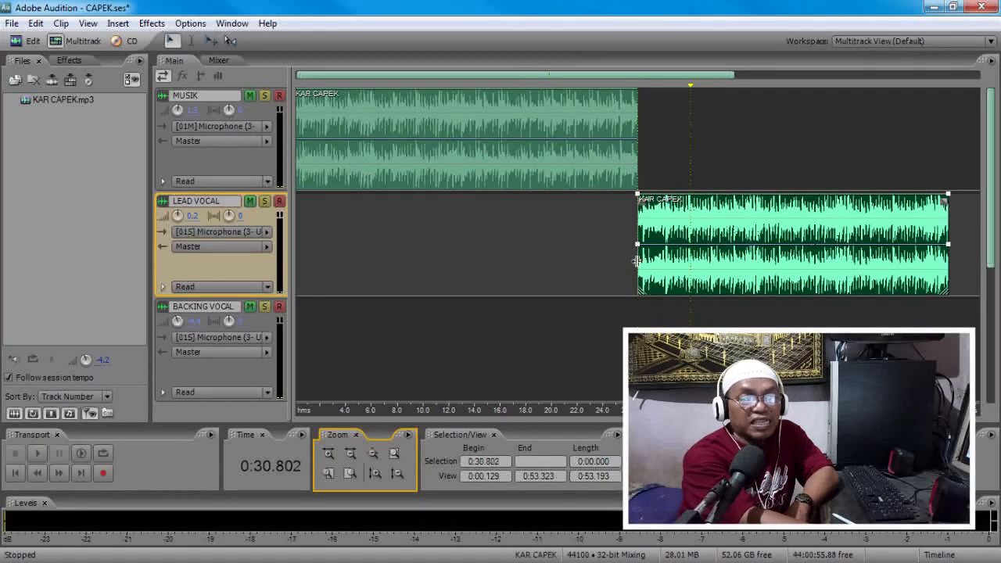
{"action": "left_click", "coordinate": [329, 453]}
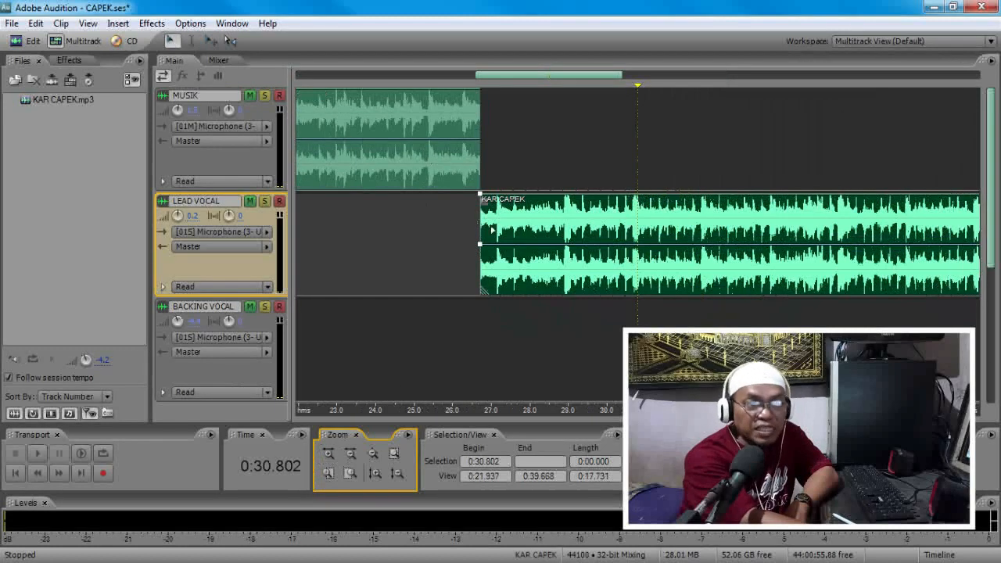
{"action": "left_click", "coordinate": [493, 227]}
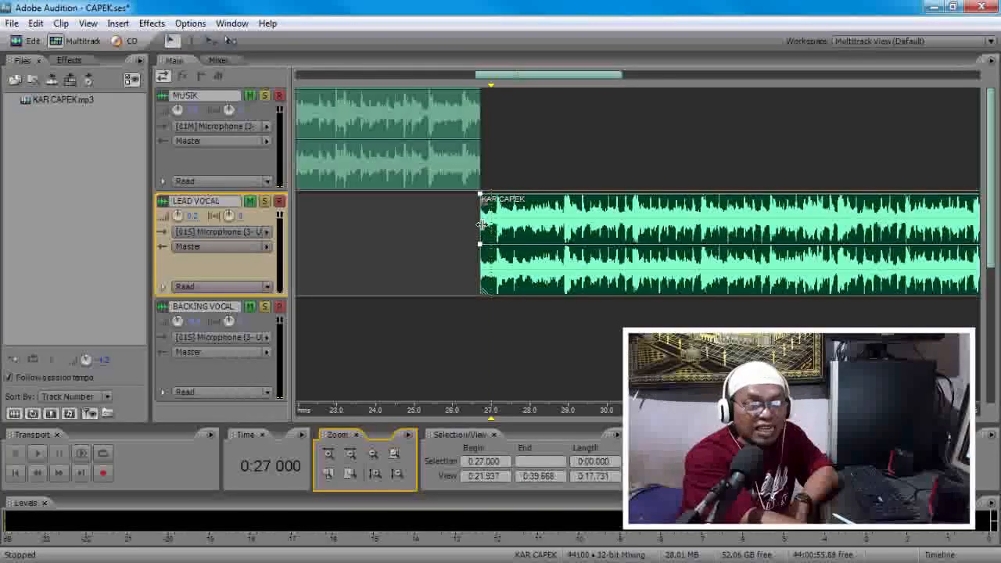
{"action": "left_click_drag", "start_coordinate": [482, 224], "coordinate": [447, 220]}
{"action": "left_click", "coordinate": [415, 286]}
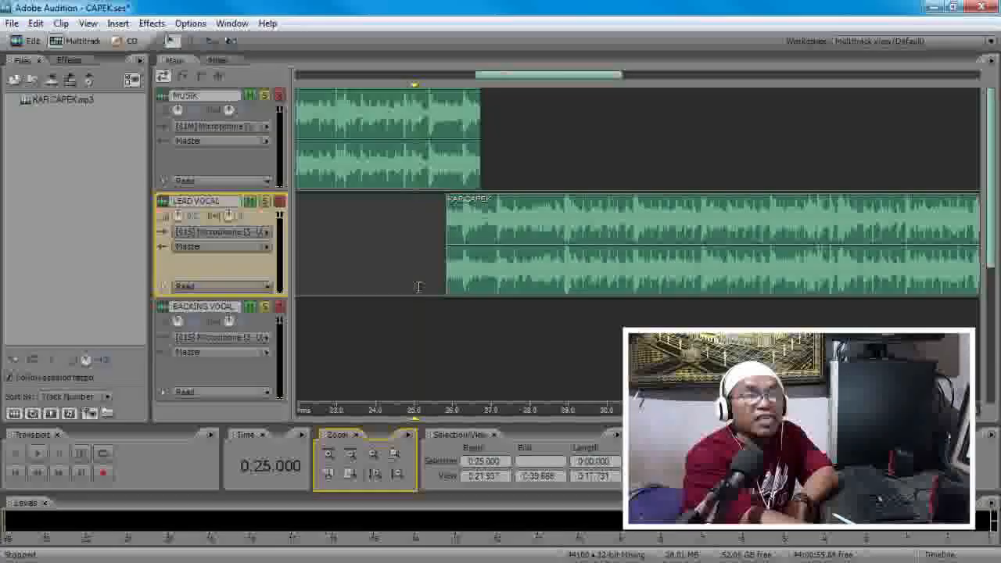
{"action": "left_click", "coordinate": [480, 221]}
{"action": "left_click_drag", "start_coordinate": [445, 221], "coordinate": [424, 222]}
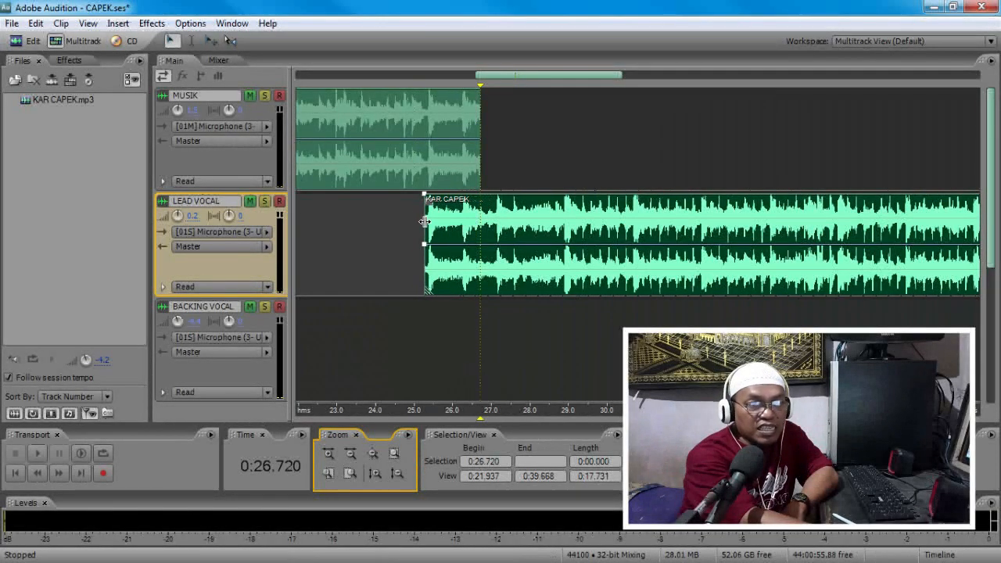
Step: Lock the LEAD VOCAL clip in time and move it straight up onto the MUSIK track, overlapping the first clip's end
{"action": "left_click", "coordinate": [328, 453]}
{"action": "right_click", "coordinate": [606, 213]}
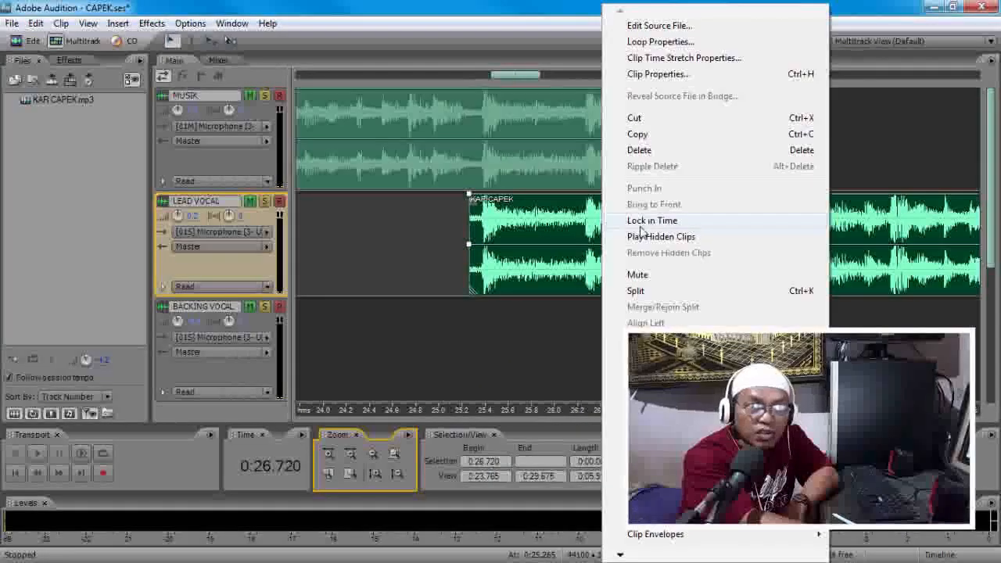
{"action": "left_click", "coordinate": [640, 224]}
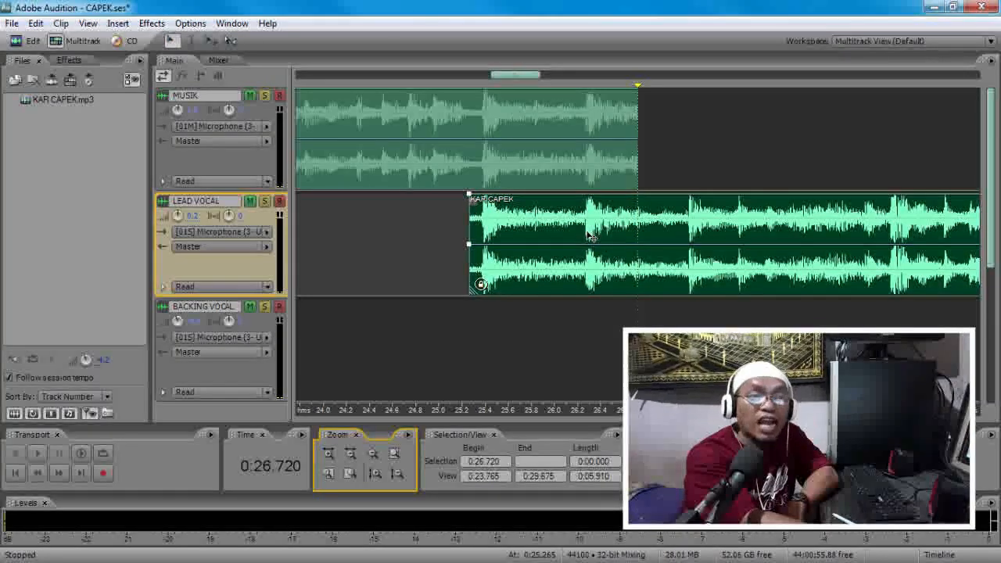
{"action": "left_click_drag", "start_coordinate": [591, 227], "coordinate": [592, 176]}
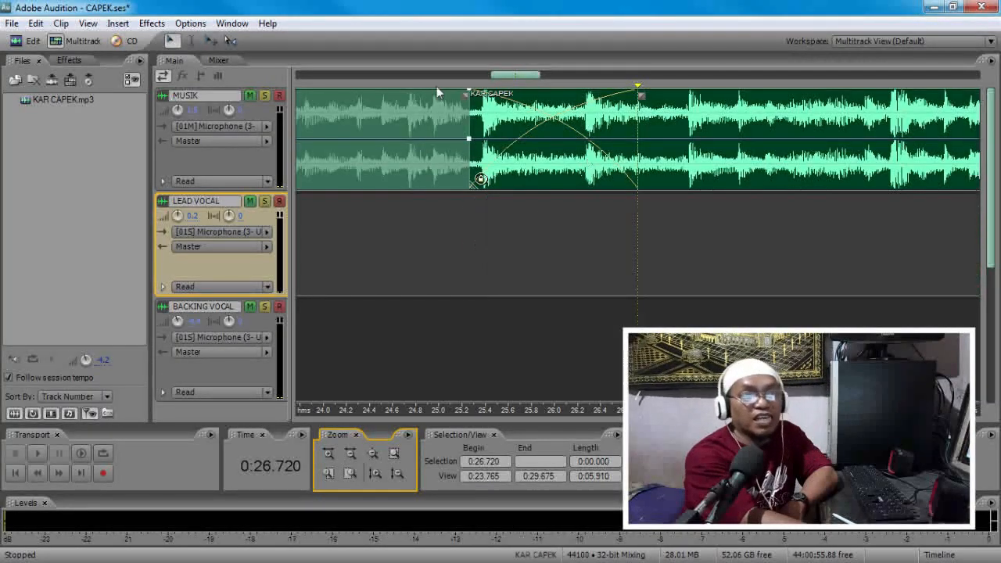
Step: Play across the crossfade on MUSIK from 0:24.062 and again from 0:22.643, stopping playback each time
{"action": "left_click", "coordinate": [377, 127]}
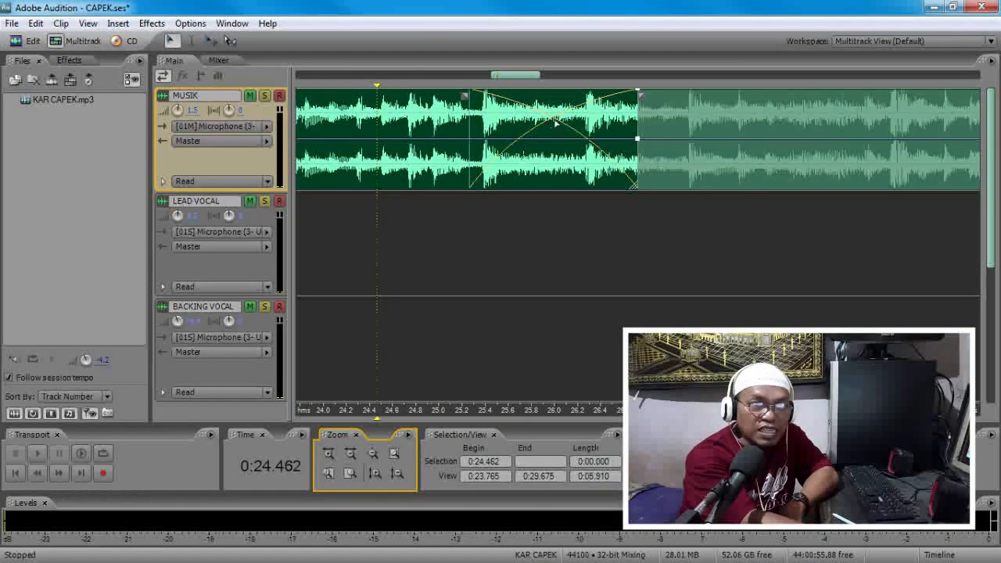
{"action": "left_click", "coordinate": [329, 261]}
{"action": "left_click", "coordinate": [38, 458]}
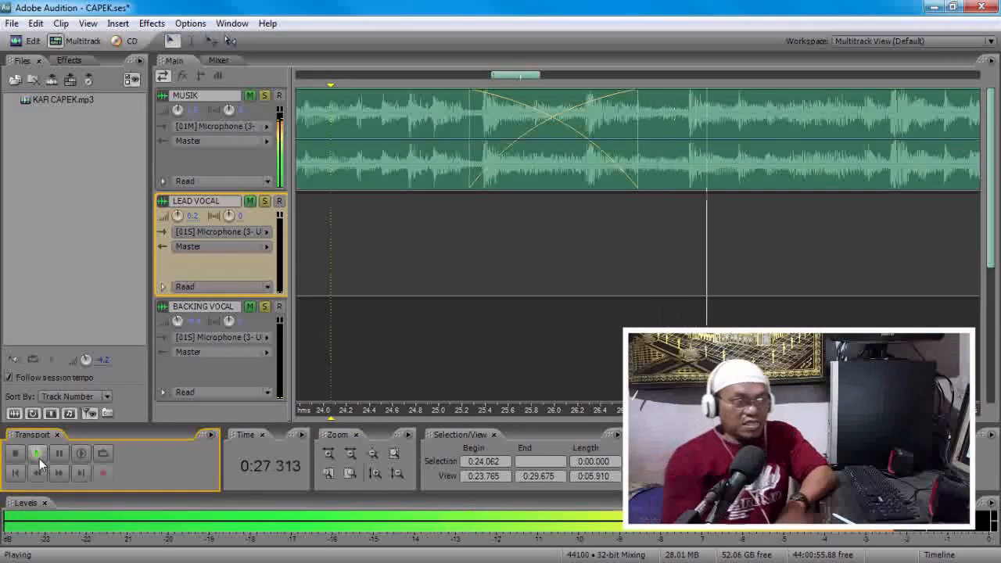
{"action": "left_click", "coordinate": [15, 454]}
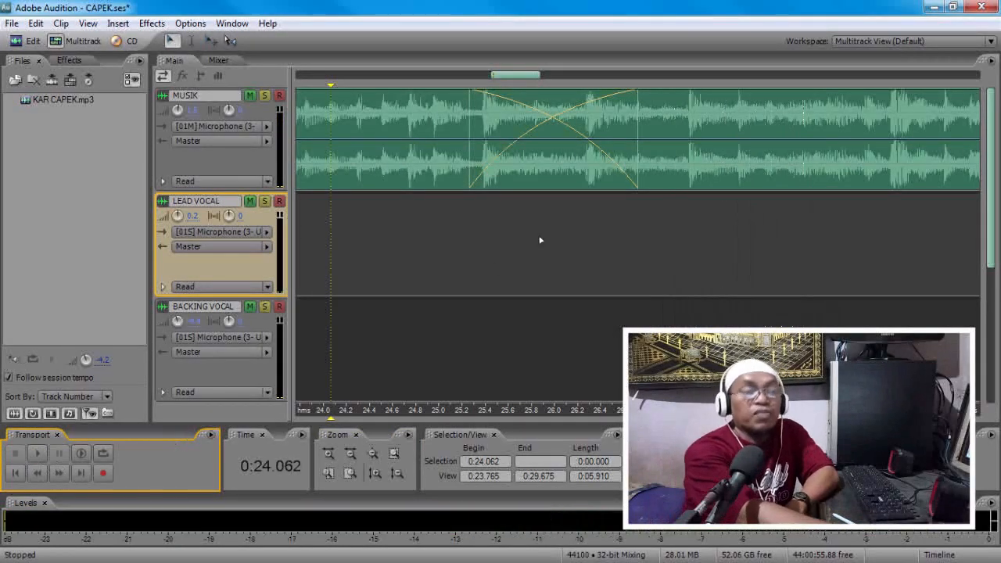
{"action": "left_click", "coordinate": [350, 454]}
{"action": "left_click", "coordinate": [481, 228]}
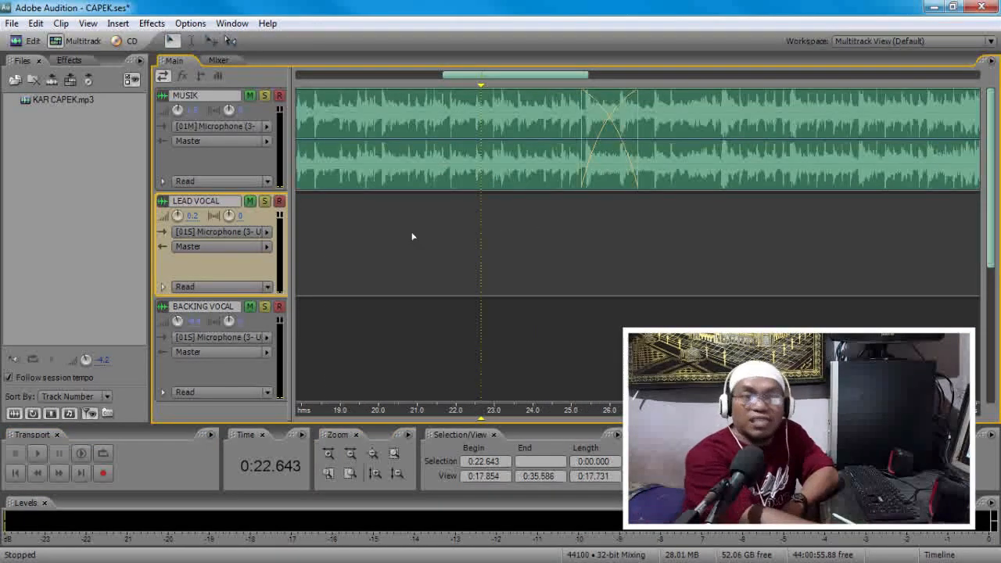
{"action": "left_click", "coordinate": [36, 455]}
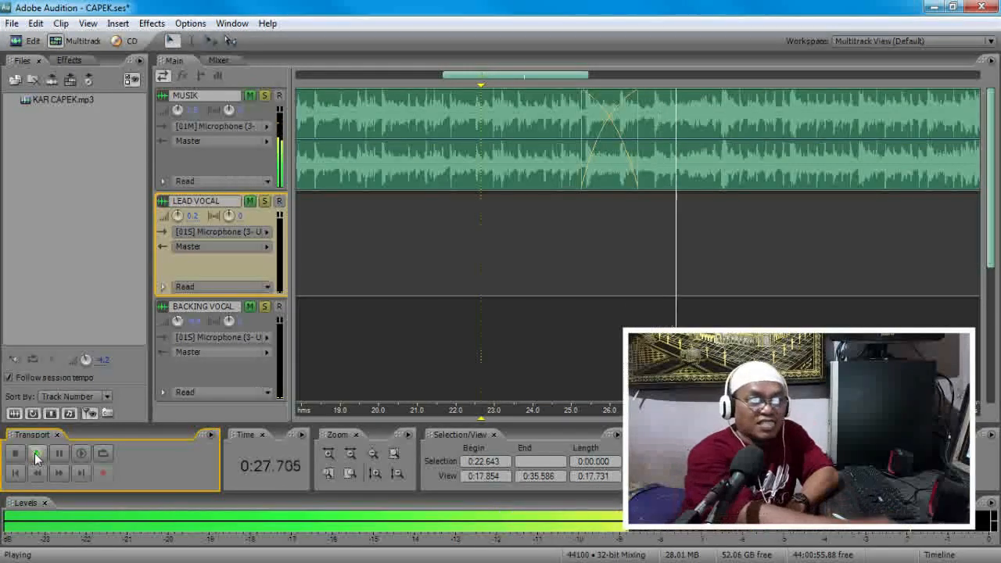
{"action": "left_click", "coordinate": [16, 455]}
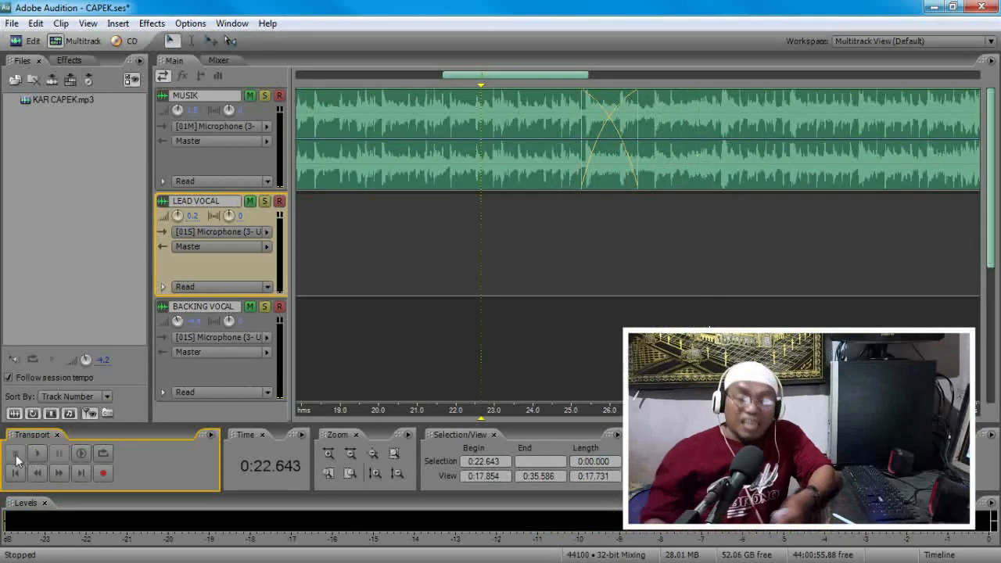
Step: Return the second clip to LEAD VOCAL unlocked and trim its start to about 0:26.16, leaving a shorter overlap
{"action": "left_click_drag", "start_coordinate": [773, 164], "coordinate": [765, 213]}
{"action": "left_click", "coordinate": [618, 347]}
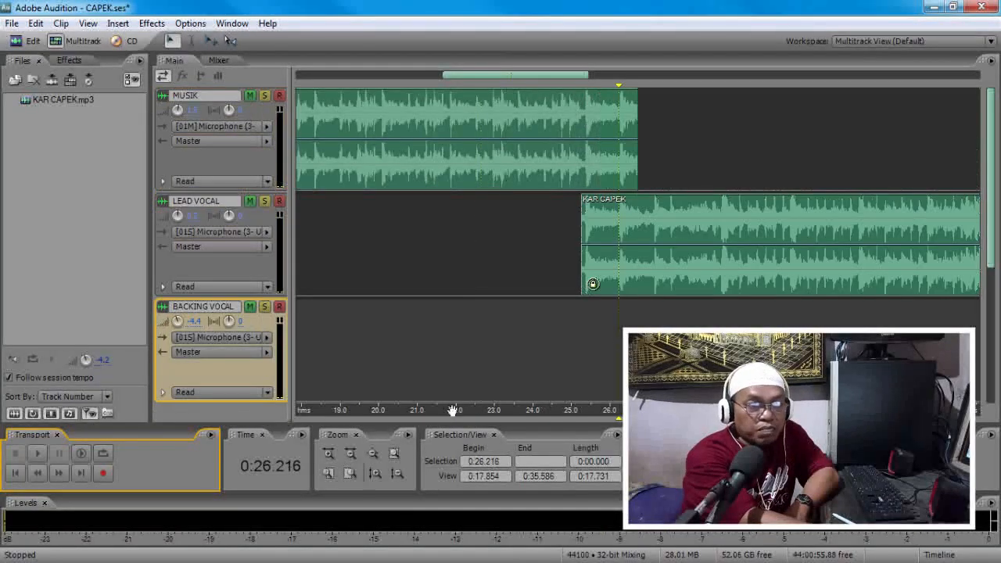
{"action": "left_click", "coordinate": [327, 454]}
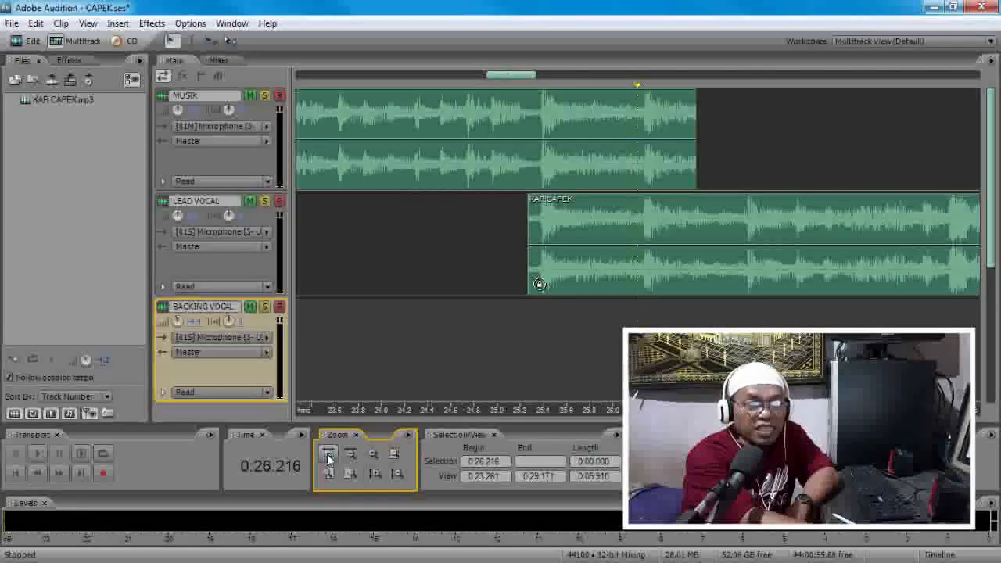
{"action": "right_click", "coordinate": [592, 274]}
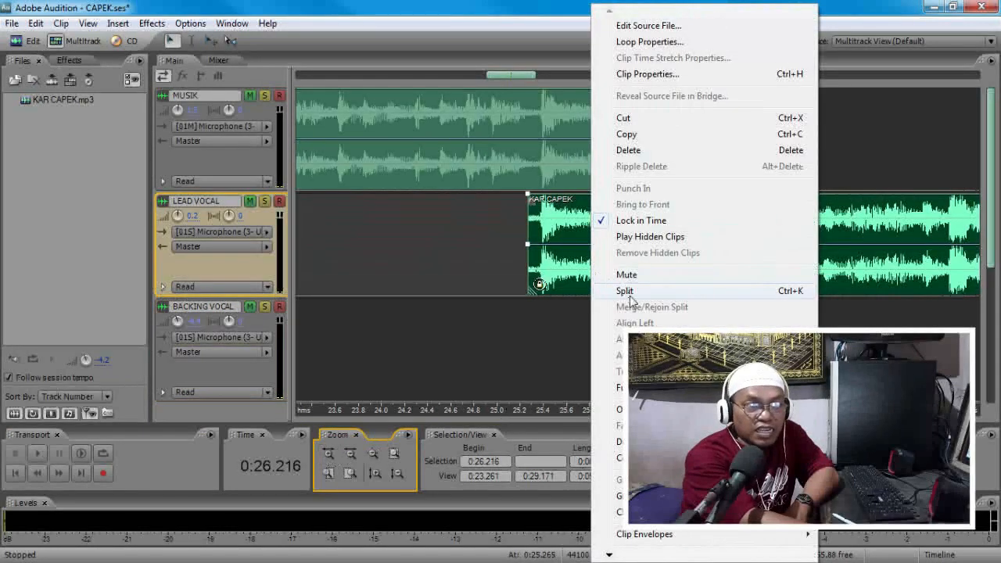
{"action": "left_click", "coordinate": [637, 220]}
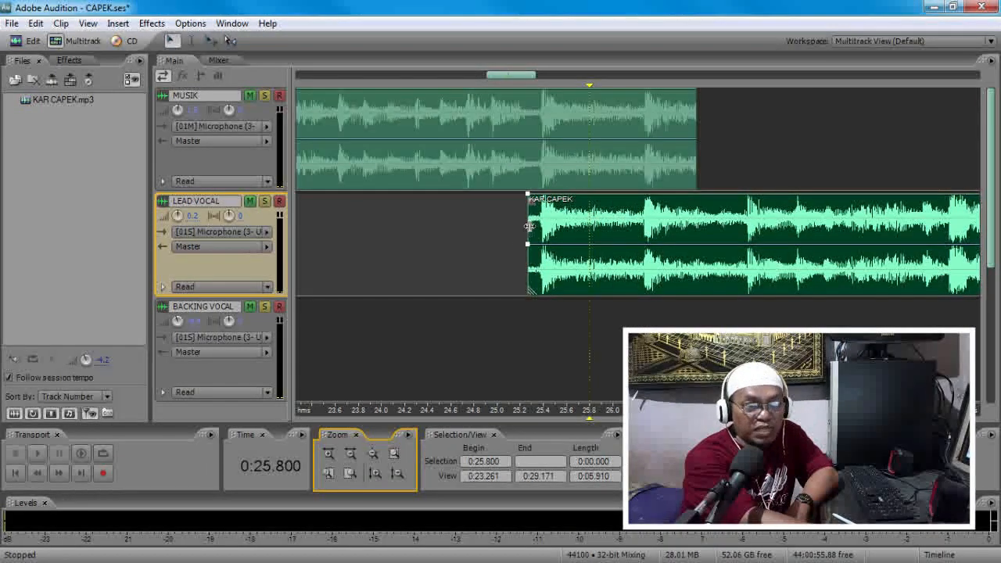
{"action": "left_click_drag", "start_coordinate": [530, 226], "coordinate": [737, 243]}
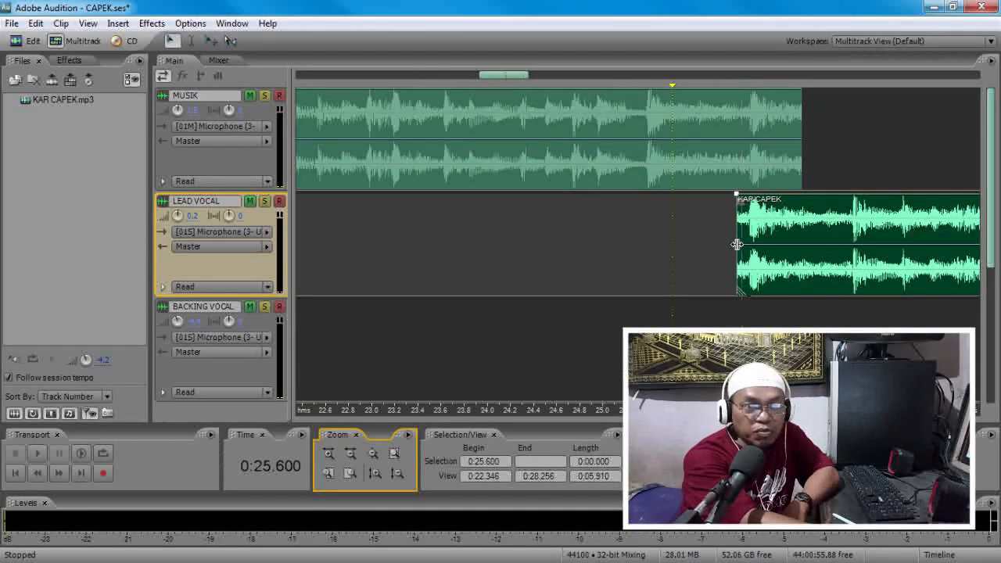
Step: Lock the trimmed clip in time and move it straight up onto MUSIK to crossfade with the first clip's end
{"action": "right_click", "coordinate": [793, 221]}
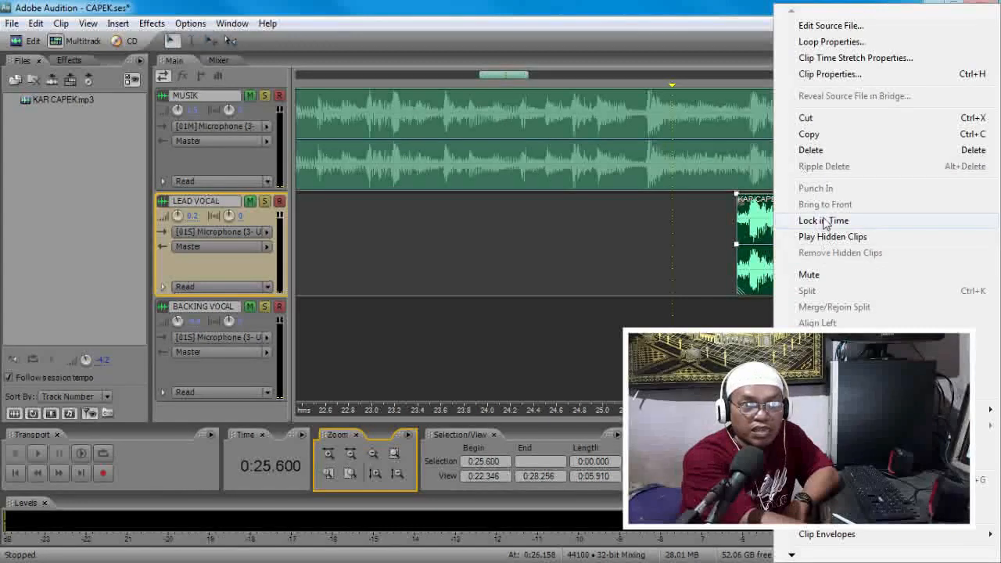
{"action": "left_click", "coordinate": [831, 221]}
{"action": "left_click_drag", "start_coordinate": [816, 233], "coordinate": [809, 180]}
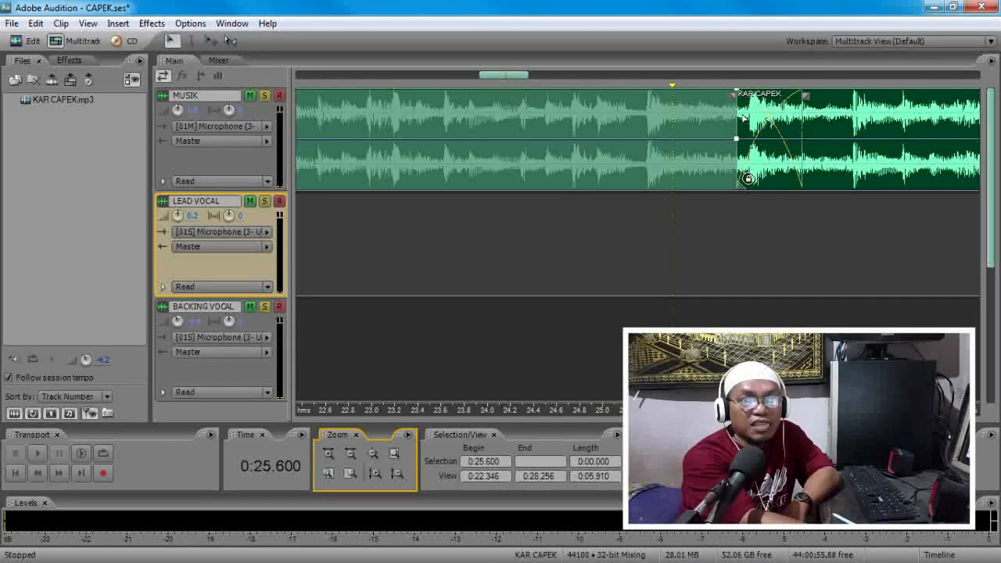
Step: Play the session from 0:24.721 across the shorter crossfade on MUSIK, and stop playback
{"action": "left_click", "coordinate": [572, 254]}
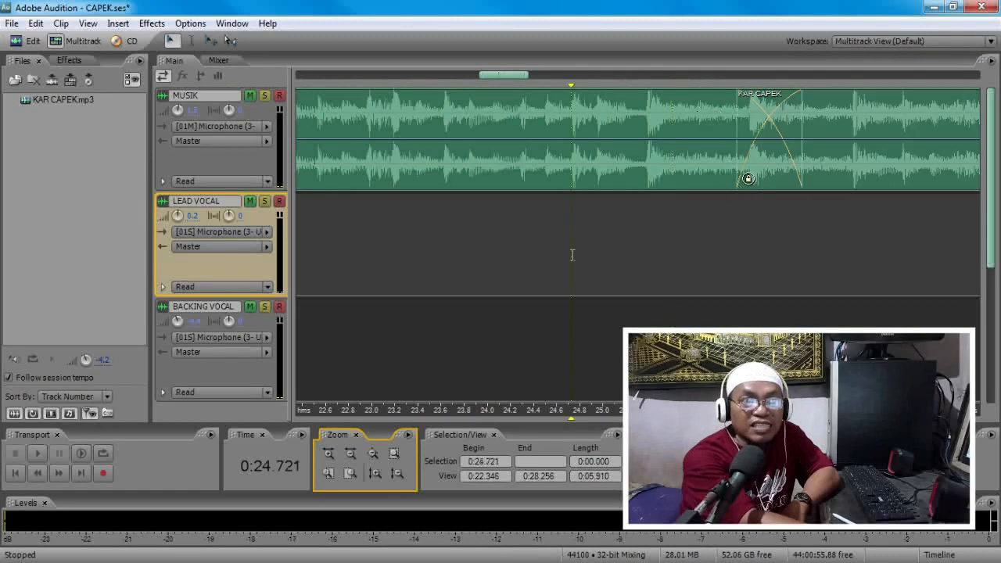
{"action": "left_click", "coordinate": [34, 453]}
{"action": "left_click", "coordinate": [374, 454]}
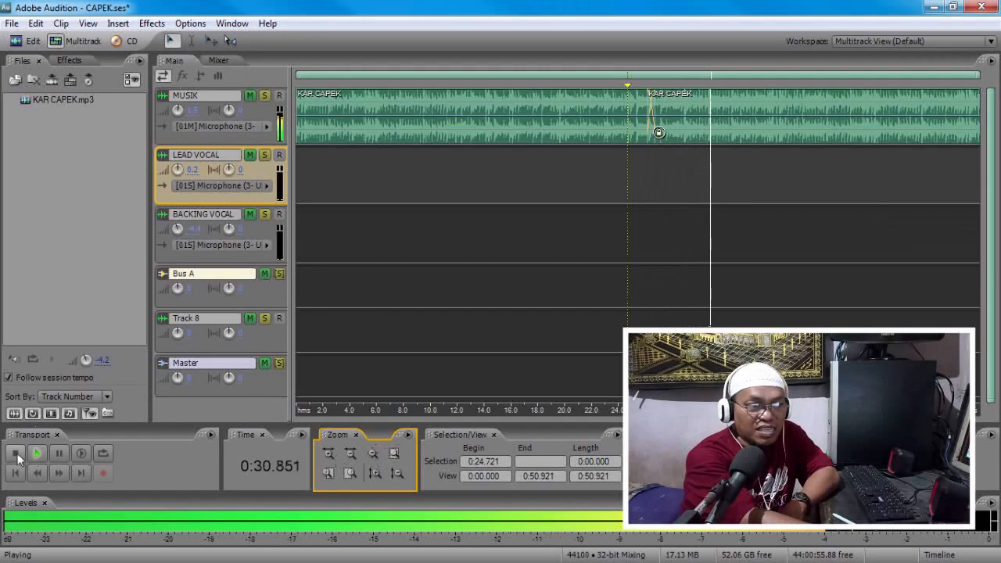
{"action": "key", "text": "space"}
Step: Check the Lock in Time option of the second MUSIK clip close to the crossfade, leaving the option as it is
{"action": "left_click", "coordinate": [375, 473]}
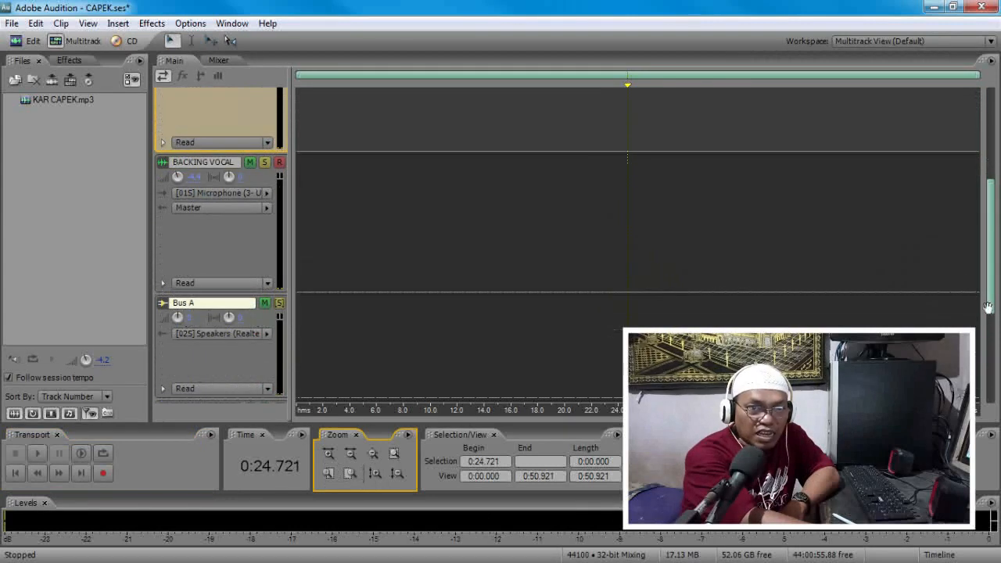
{"action": "scroll", "coordinate": [988, 308], "scroll_direction": "up", "scroll_amount": 5}
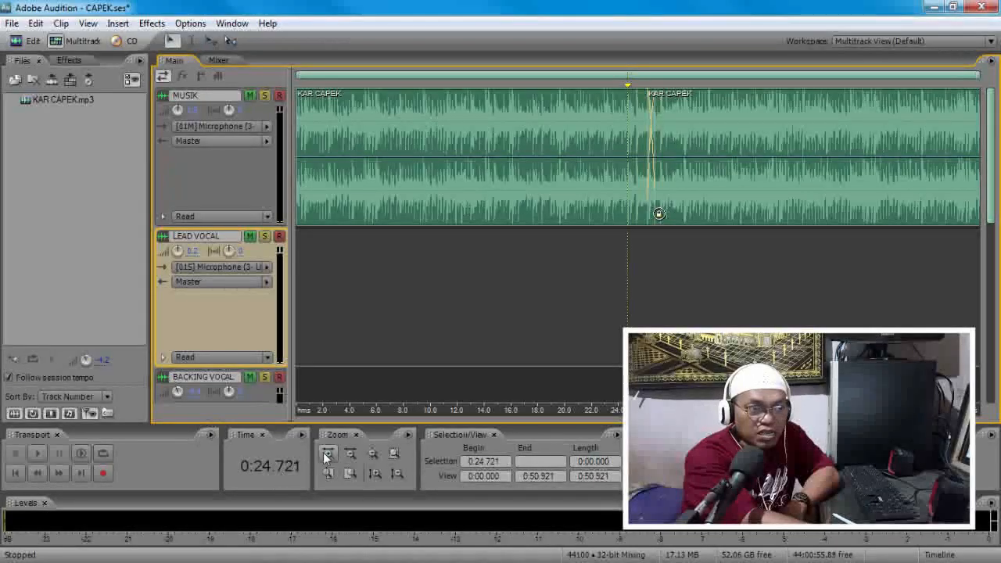
{"action": "left_click", "coordinate": [328, 455]}
{"action": "left_click_drag", "start_coordinate": [747, 410], "coordinate": [409, 372]}
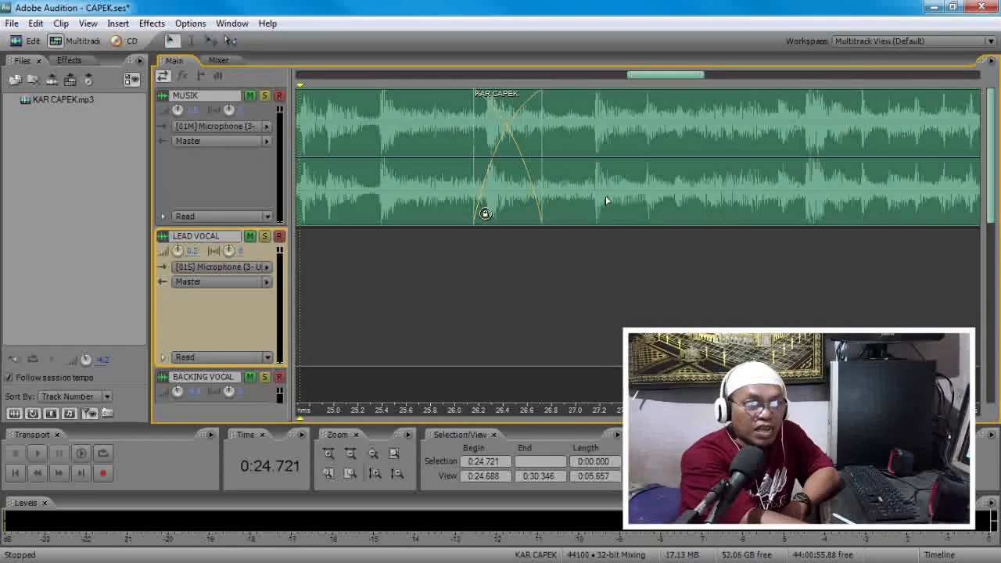
{"action": "right_click", "coordinate": [605, 201]}
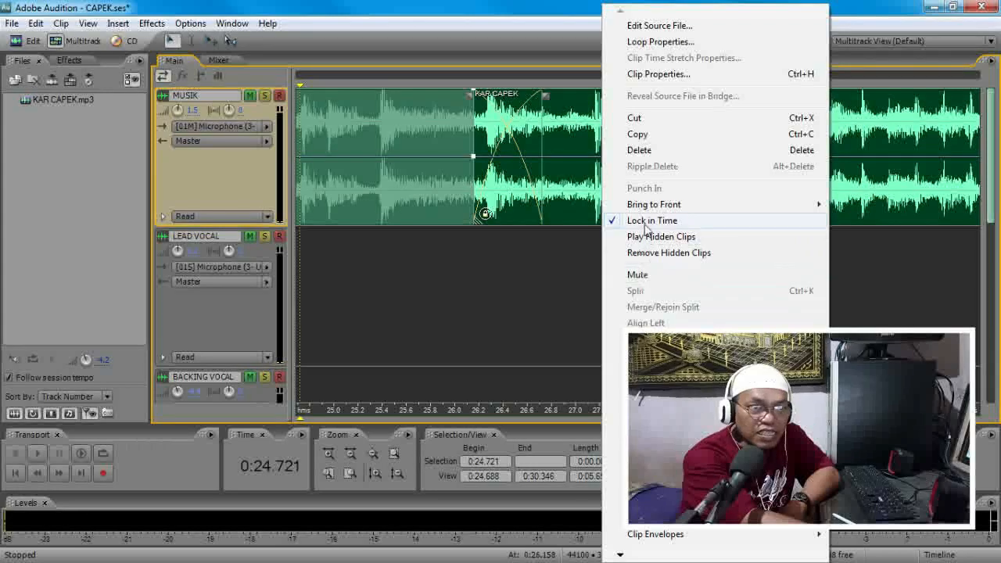
{"action": "left_click", "coordinate": [533, 259]}
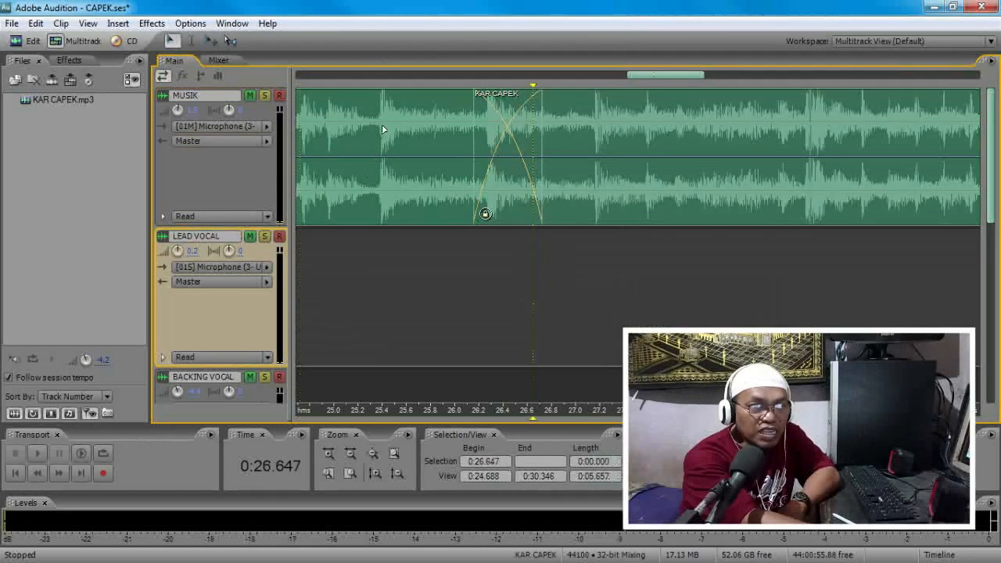
Step: Trim the first MUSIK clip's end to about 0:26.48 to narrow the crossfade, and play the join from 0:25.400
{"action": "left_click", "coordinate": [382, 125]}
{"action": "left_click_drag", "start_coordinate": [540, 150], "coordinate": [513, 162]}
{"action": "left_click", "coordinate": [41, 459]}
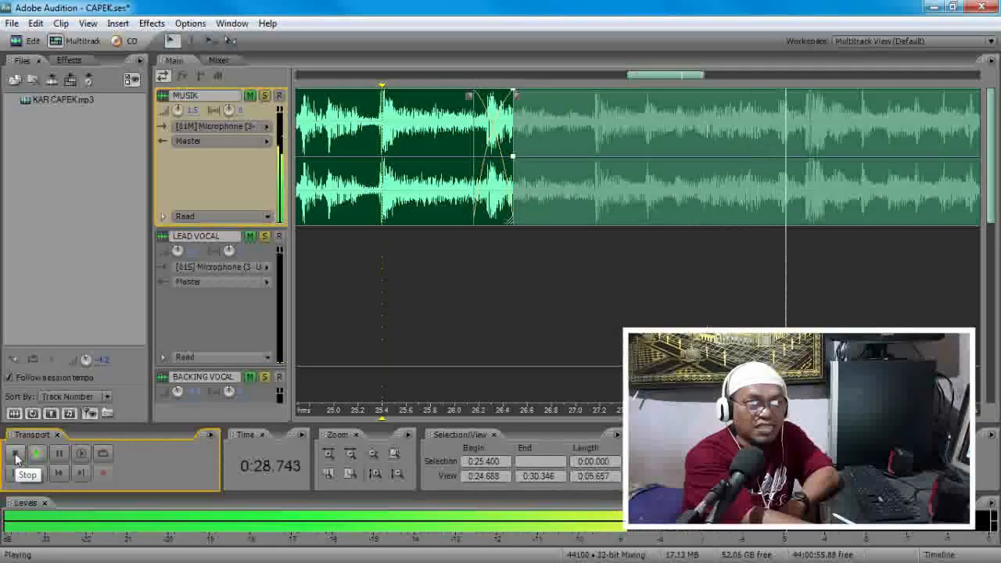
{"action": "left_click", "coordinate": [15, 454]}
{"action": "left_click", "coordinate": [377, 458]}
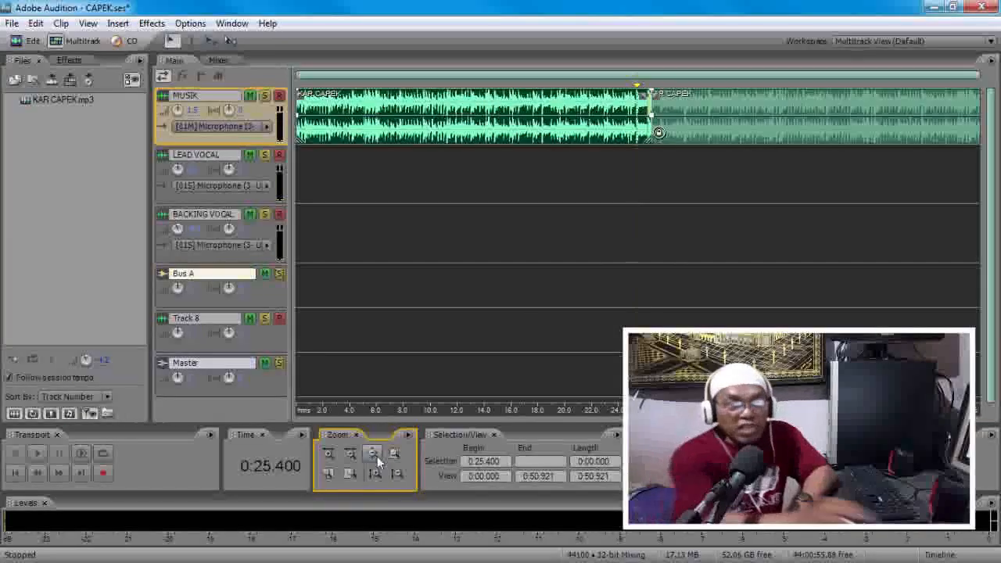
{"action": "left_click", "coordinate": [631, 201]}
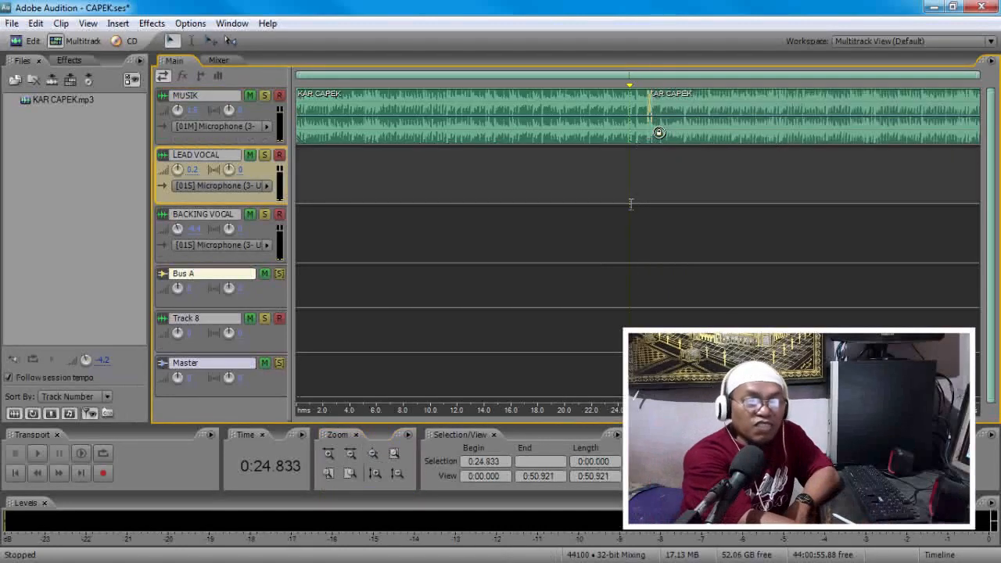